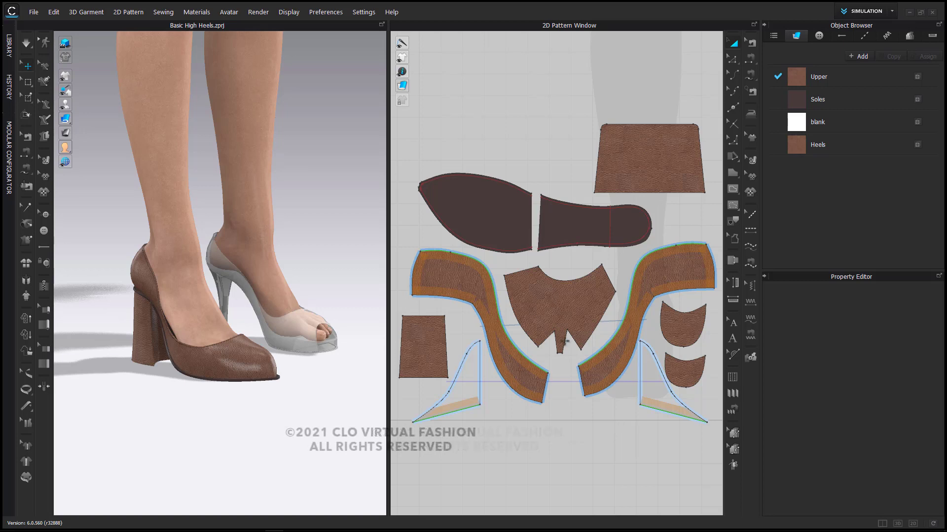
# Examine the basic high-heel shoe, its flat patterns and the avatar's transparent shoe, selecting the avatar shoe to identify it.
pyautogui.moveTo(375, 411); pyautogui.dragTo(282, 390, button='right')
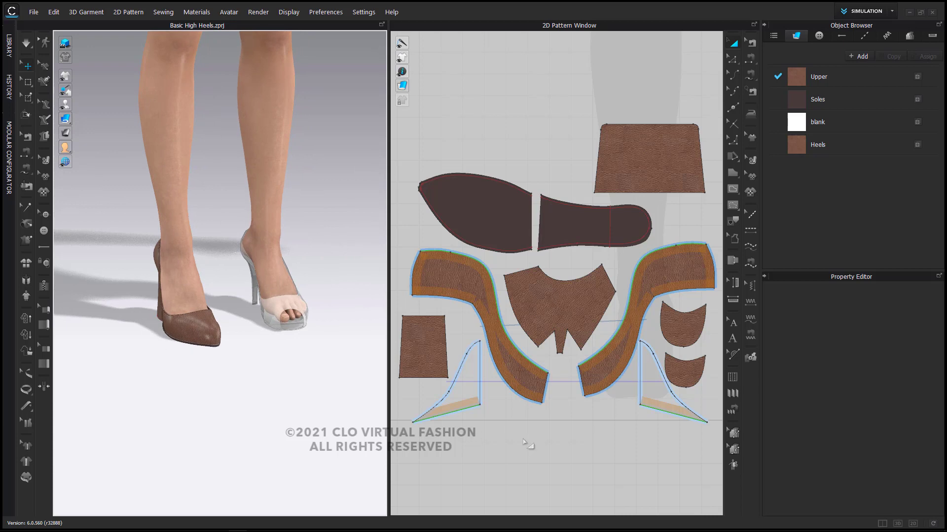
pyautogui.scroll(-5, 528, 444)
pyautogui.moveTo(595, 448); pyautogui.dragTo(584, 406, button='right')
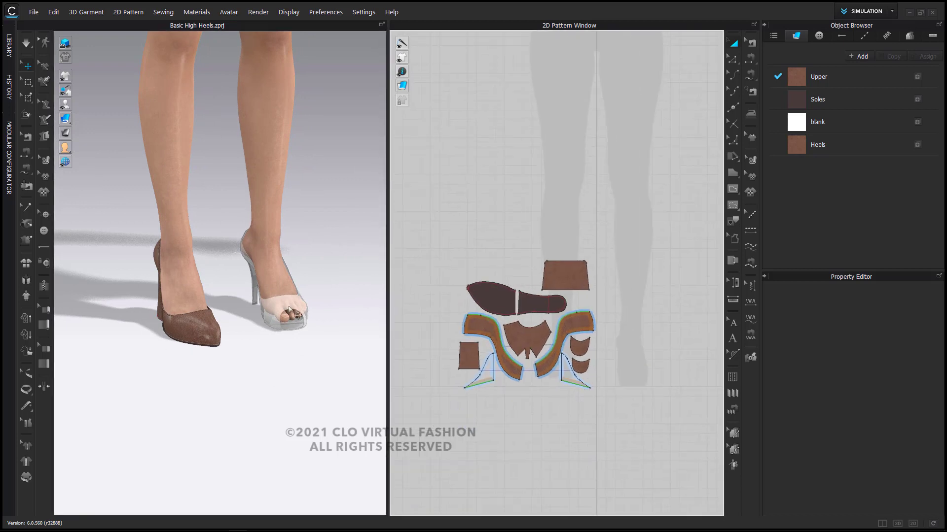
pyautogui.scroll(3, 307, 321)
pyautogui.click(309, 319)
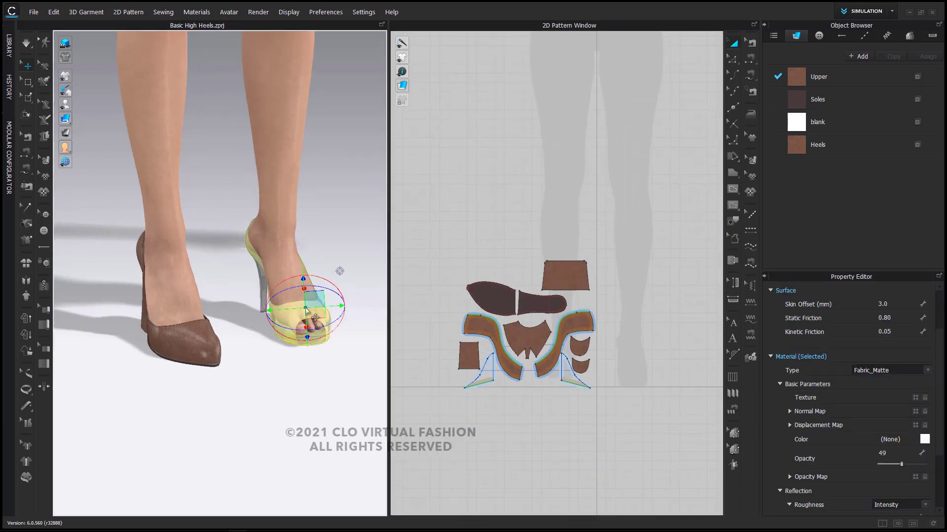
pyautogui.moveTo(335, 374); pyautogui.dragTo(369, 374, button='right')
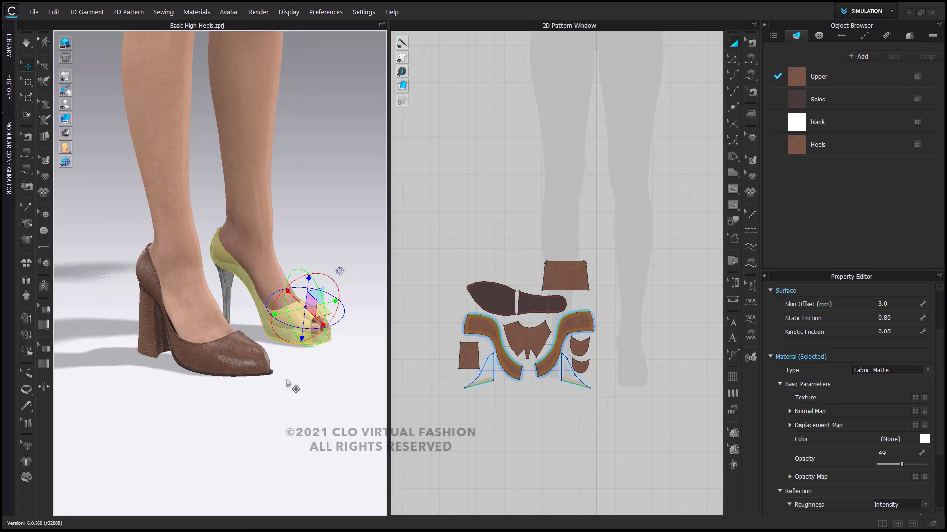
pyautogui.scroll(3, 509, 400)
pyautogui.moveTo(534, 399); pyautogui.dragTo(542, 389, button='right')
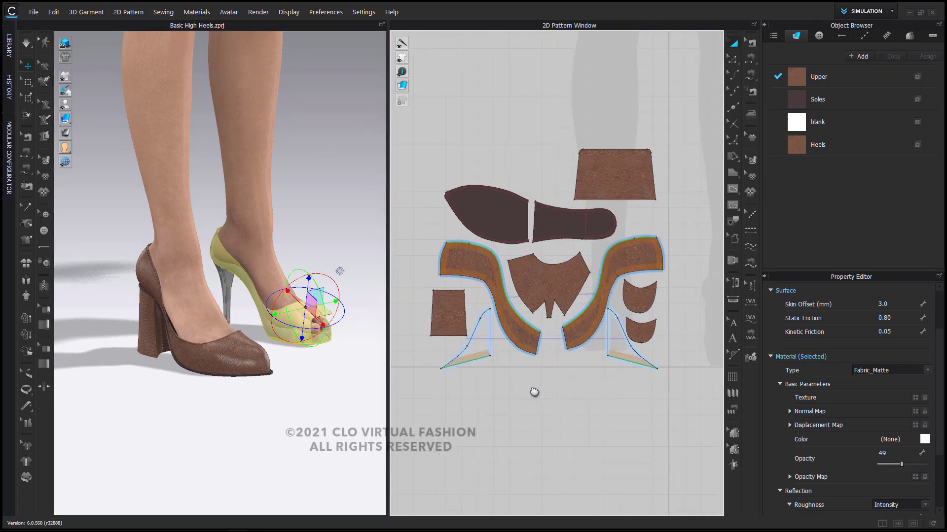
pyautogui.click(563, 407)
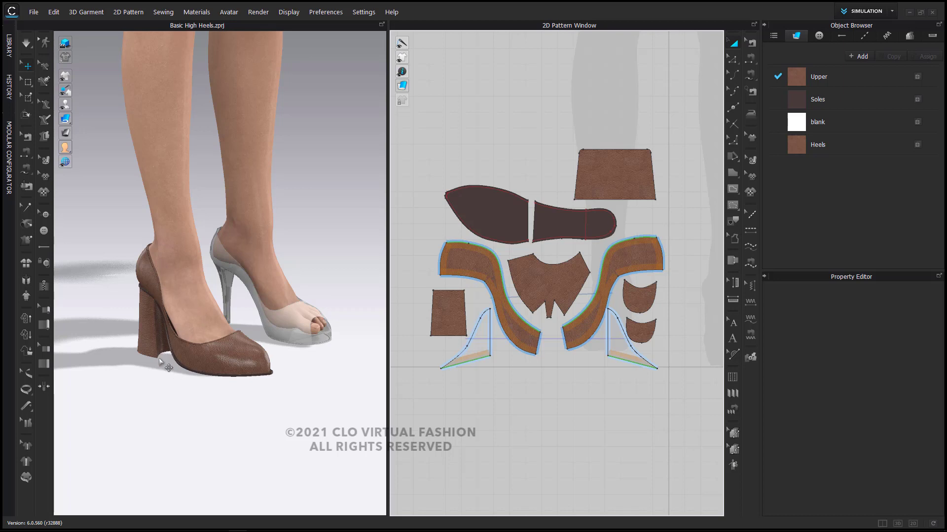
# Highlight the four Heels-fabric patterns together to identify them on the 3D block heel, and clear the selection.
pyautogui.moveTo(301, 389)
pyautogui.mouseDown(button='right')
pyautogui.moveTo(188, 393)
pyautogui.moveTo(310, 390)
pyautogui.mouseUp(button='right')
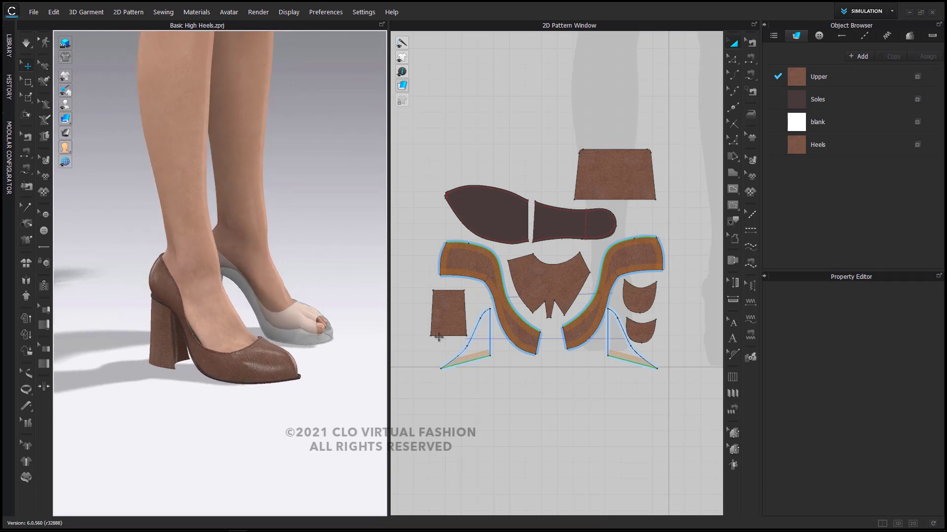
pyautogui.click(445, 311)
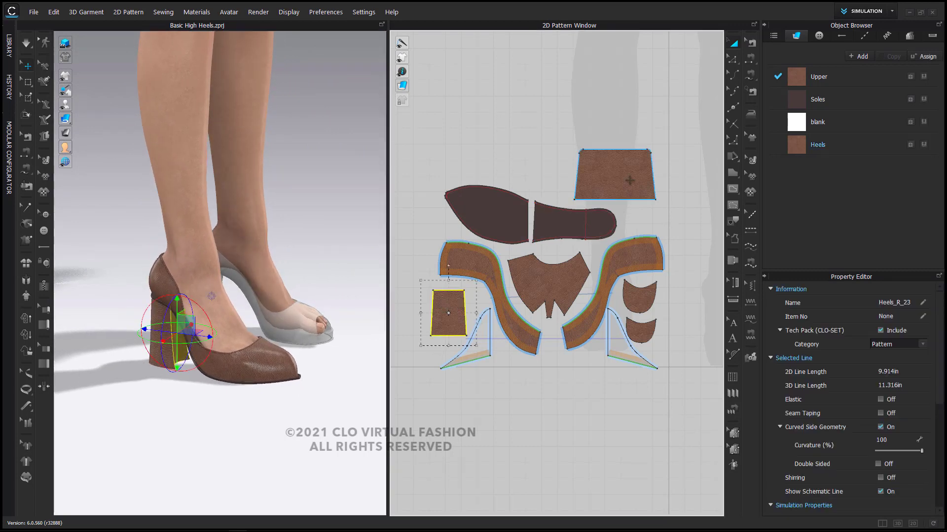
pyautogui.keyDown('shift'); pyautogui.click(630, 181); pyautogui.keyUp('shift')
pyautogui.keyDown('shift'); pyautogui.click(636, 310); pyautogui.keyUp('shift')
pyautogui.keyDown('shift'); pyautogui.click(643, 335); pyautogui.keyUp('shift')
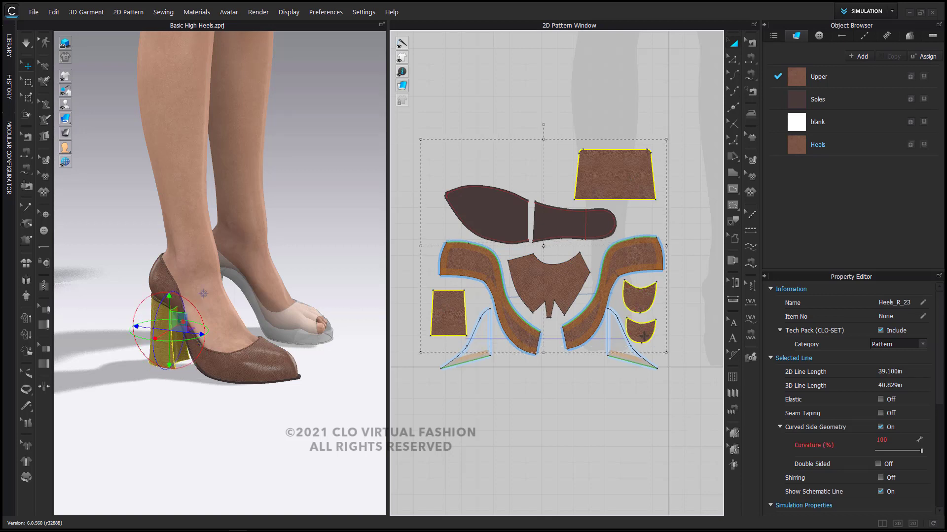
pyautogui.click(539, 394)
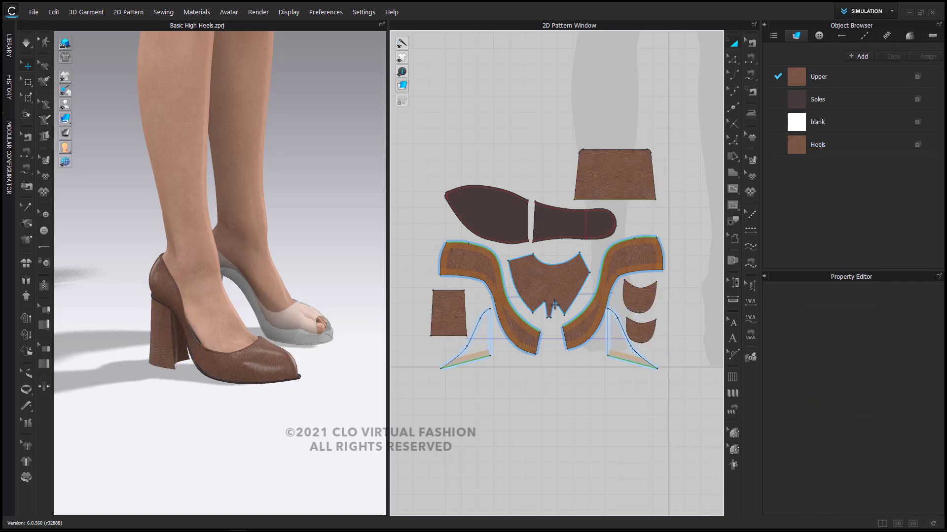
# Examine the front upper pattern up close and compare it with the toe area of the 3D shoe.
pyautogui.scroll(3, 550, 310)
pyautogui.scroll(2, 550, 311)
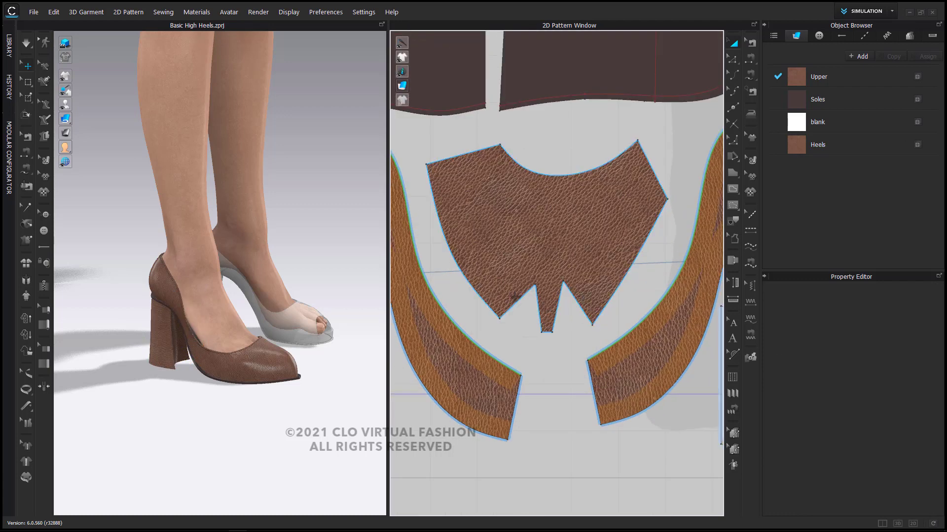
pyautogui.scroll(5, 306, 423)
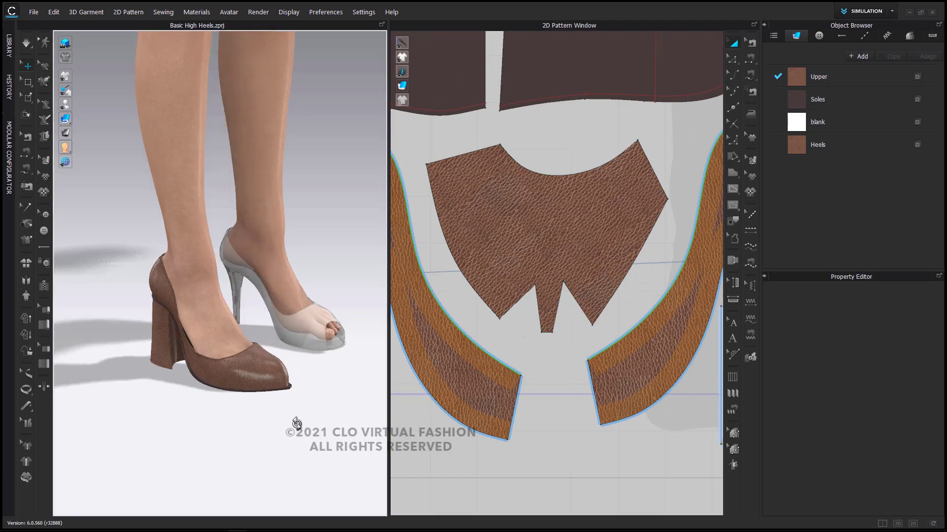
pyautogui.scroll(2, 261, 308)
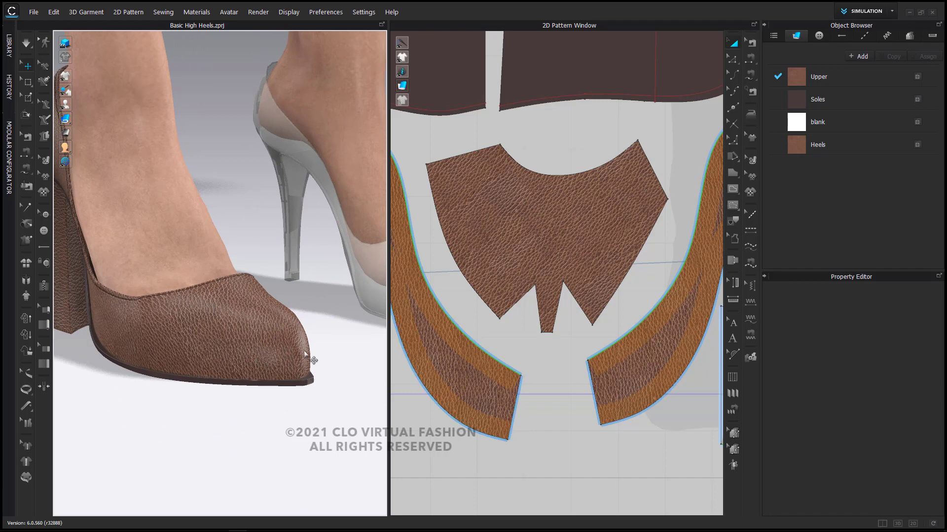
pyautogui.scroll(-6, 304, 351)
pyautogui.moveTo(239, 366); pyautogui.dragTo(273, 364, button='right')
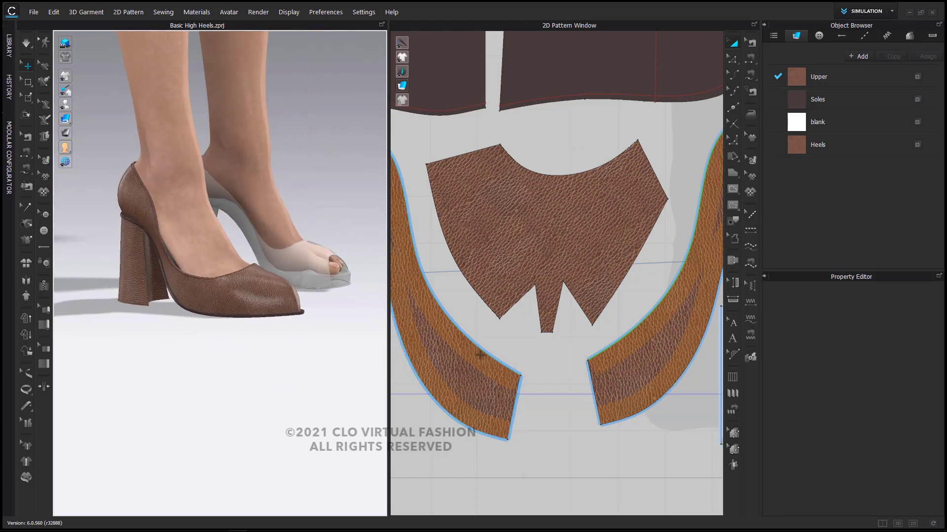
pyautogui.scroll(5, 481, 355)
pyautogui.scroll(-10, 505, 344)
pyautogui.moveTo(510, 344); pyautogui.dragTo(536, 395, button='middle')
pyautogui.scroll(2, 555, 313)
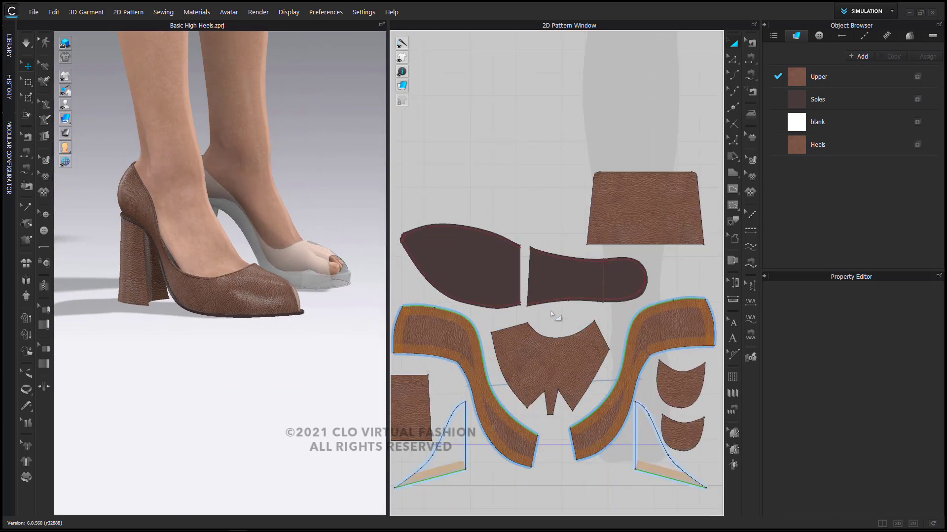
# Highlight the two sole patterns together and individually to locate the front and rear sole on the 3D shoe.
pyautogui.click(549, 276)
pyautogui.keyDown('shift'); pyautogui.click(461, 267); pyautogui.keyUp('shift')
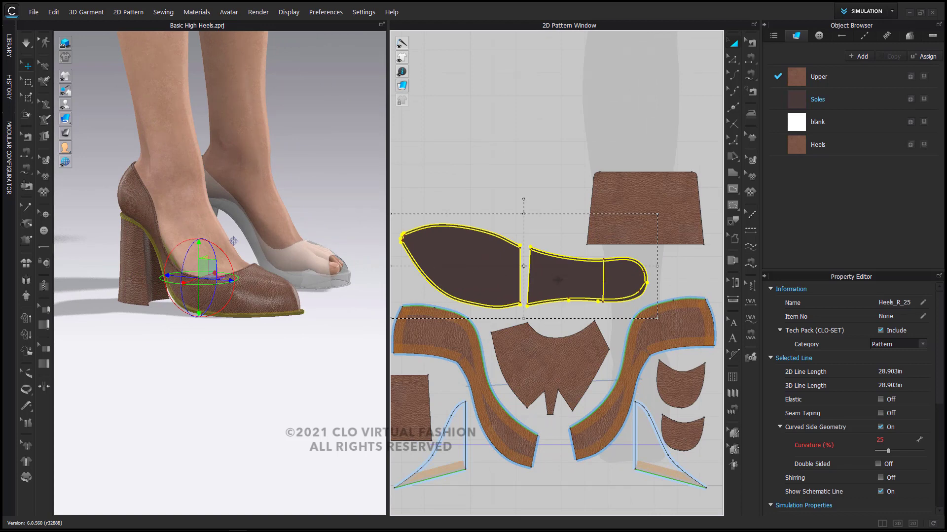
pyautogui.moveTo(271, 357); pyautogui.dragTo(242, 326, button='right')
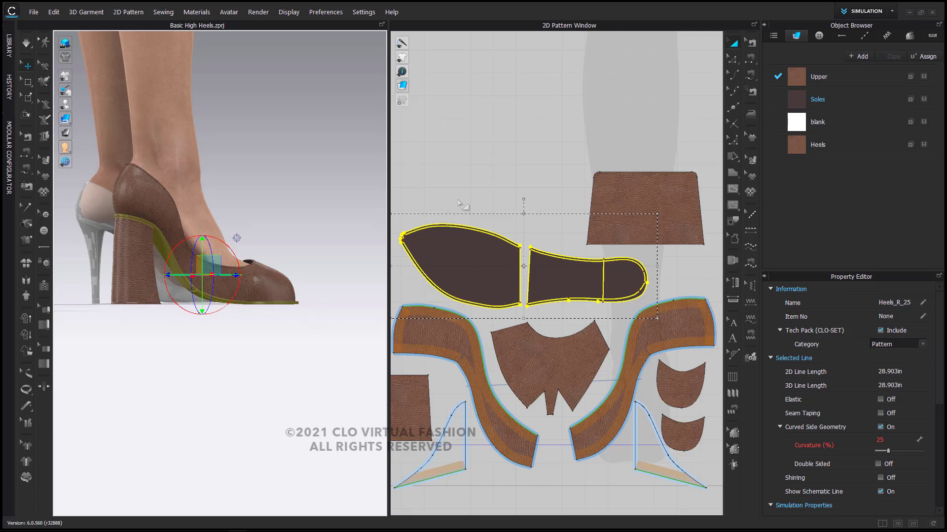
pyautogui.click(459, 258)
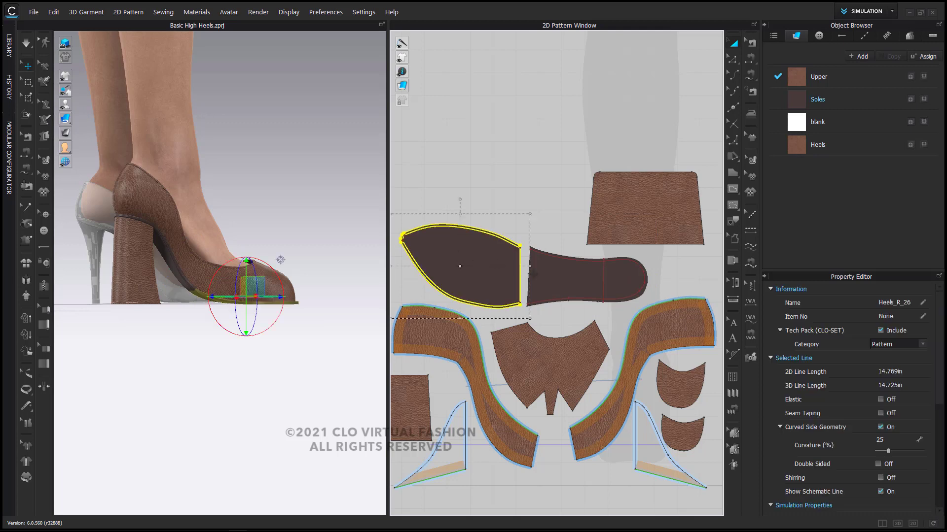
pyautogui.click(577, 277)
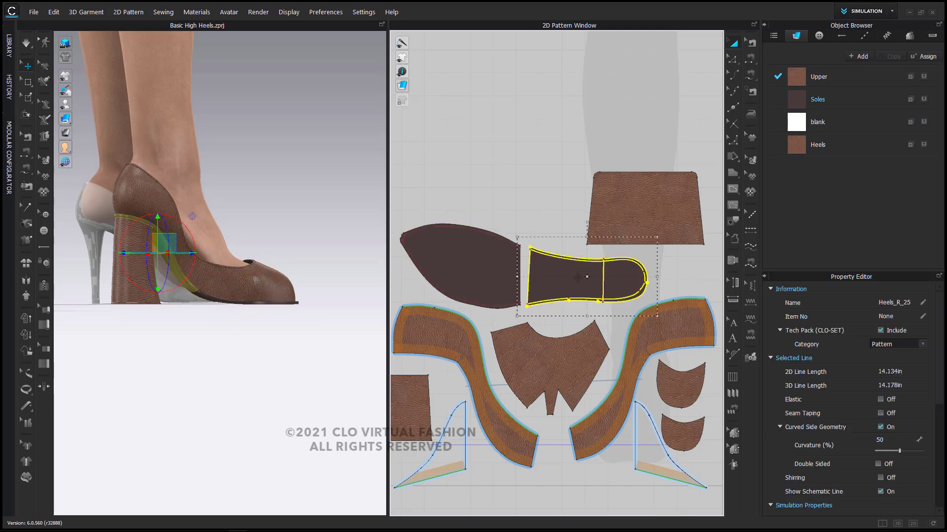
pyautogui.click(505, 182)
# Select both triangular patterns beside the heel and check their position on the 3D shoe and their blank fabric.
pyautogui.moveTo(491, 317); pyautogui.dragTo(524, 177, button='middle')
pyautogui.click(496, 308)
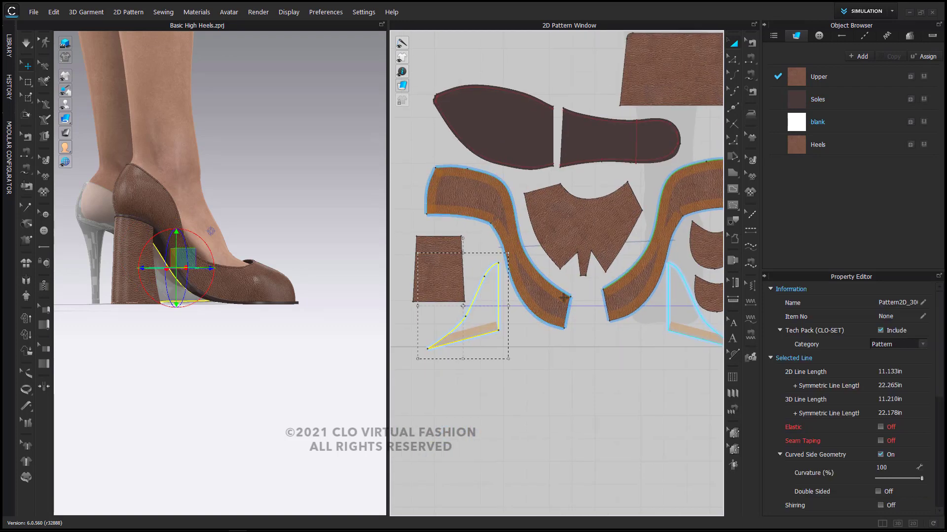
pyautogui.keyDown('shift'); pyautogui.click(669, 311); pyautogui.keyUp('shift')
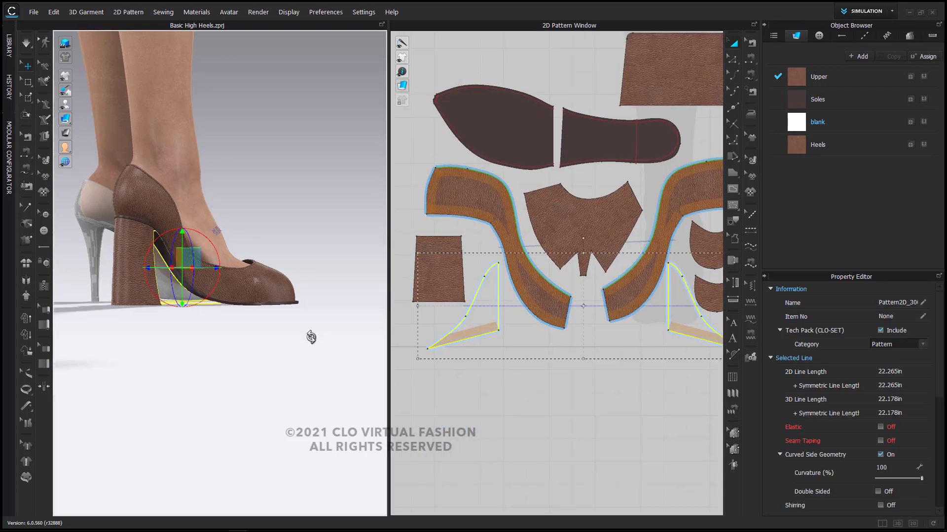
pyautogui.moveTo(311, 334); pyautogui.dragTo(353, 351, button='right')
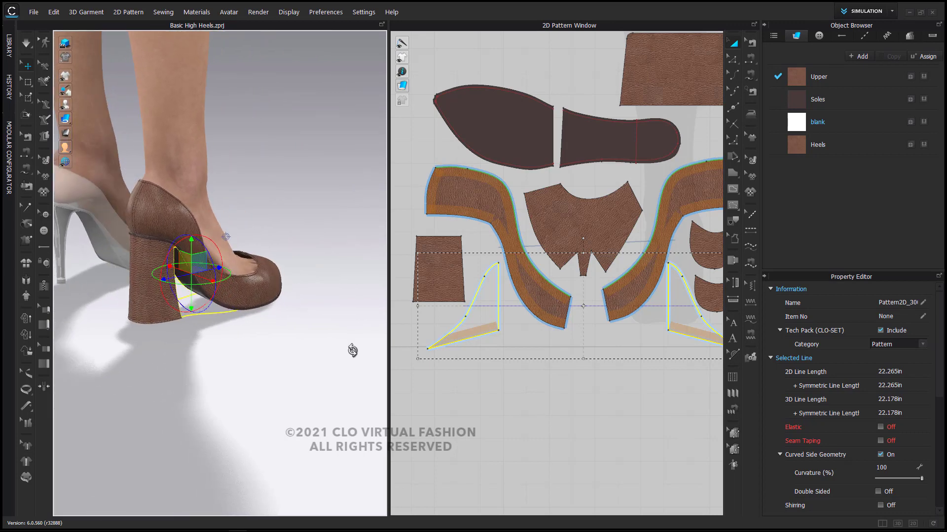
pyautogui.scroll(3, 195, 331)
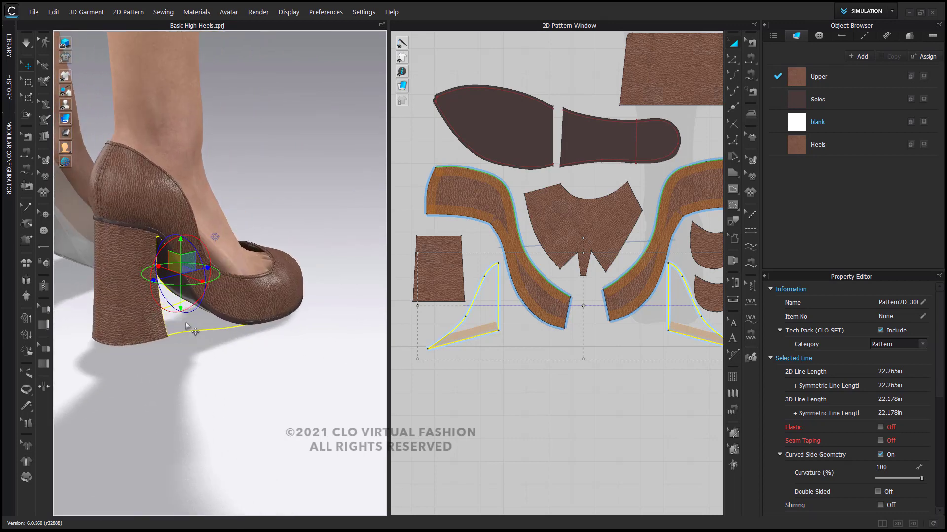
pyautogui.click(820, 124)
pyautogui.click(819, 123)
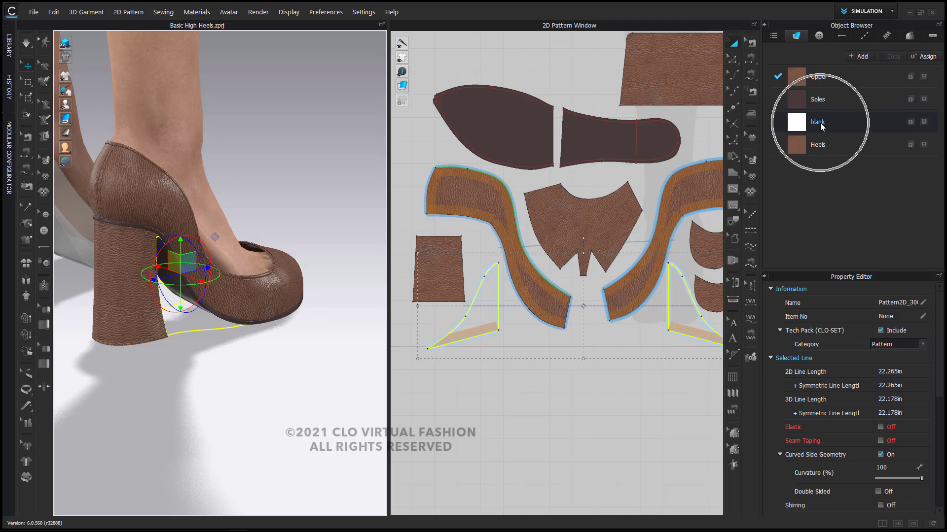
pyautogui.click(845, 122)
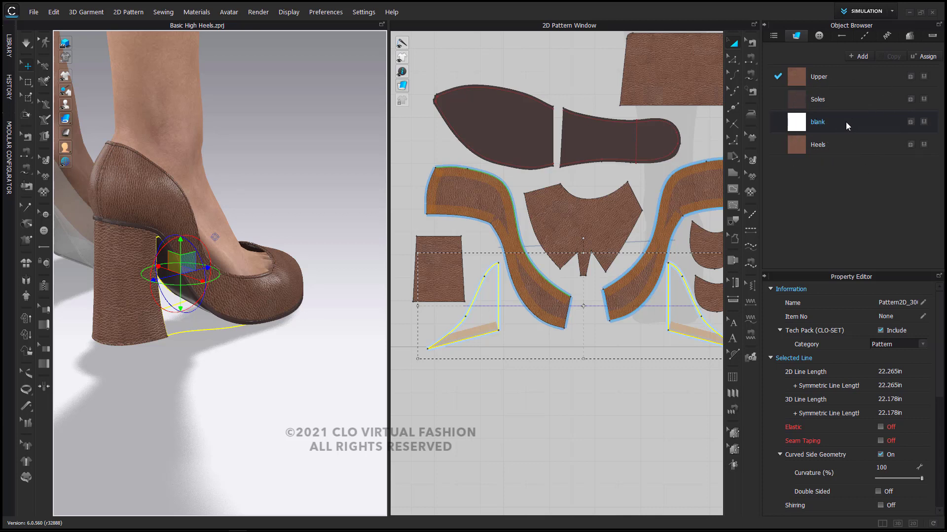
pyautogui.click(845, 123)
# Clear the pattern selection and inspect the 3D shoe from behind, the front and the side.
pyautogui.moveTo(226, 355); pyautogui.dragTo(397, 355, button='right')
pyautogui.click(348, 339)
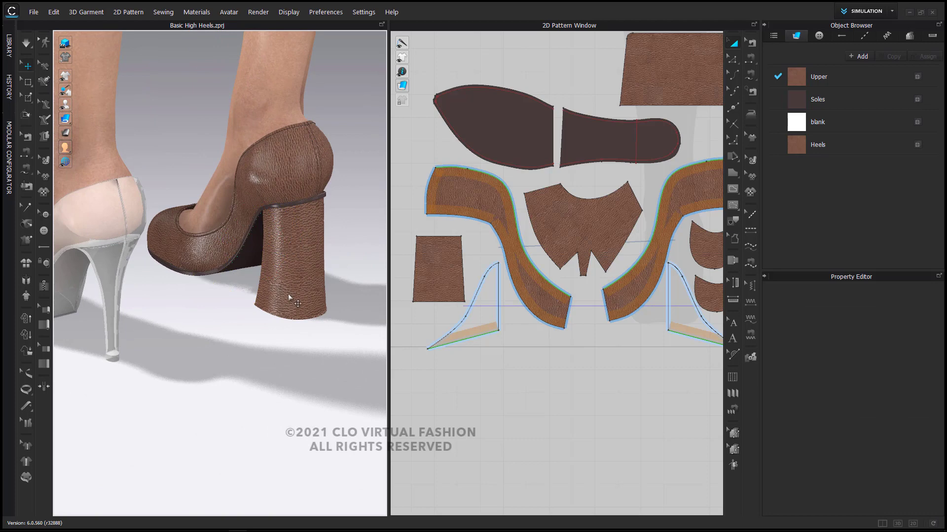
pyautogui.press('ctrl')
pyautogui.moveTo(313, 334); pyautogui.dragTo(211, 324, button='right')
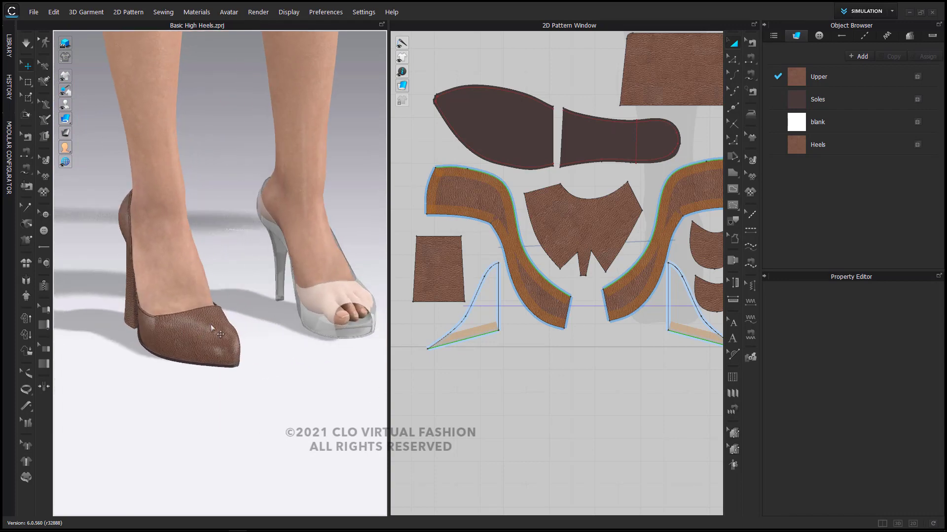
pyautogui.moveTo(294, 331); pyautogui.dragTo(354, 356, button='right')
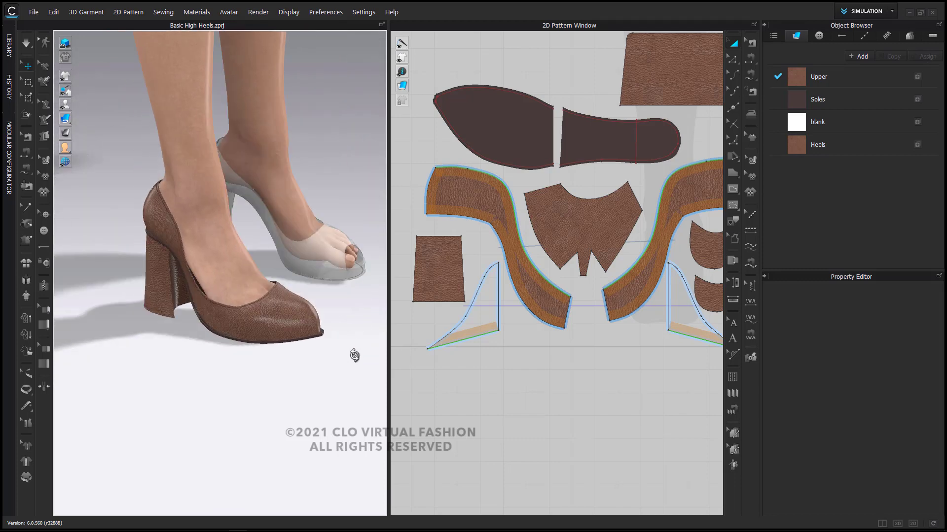
pyautogui.moveTo(357, 361); pyautogui.dragTo(308, 382, button='middle')
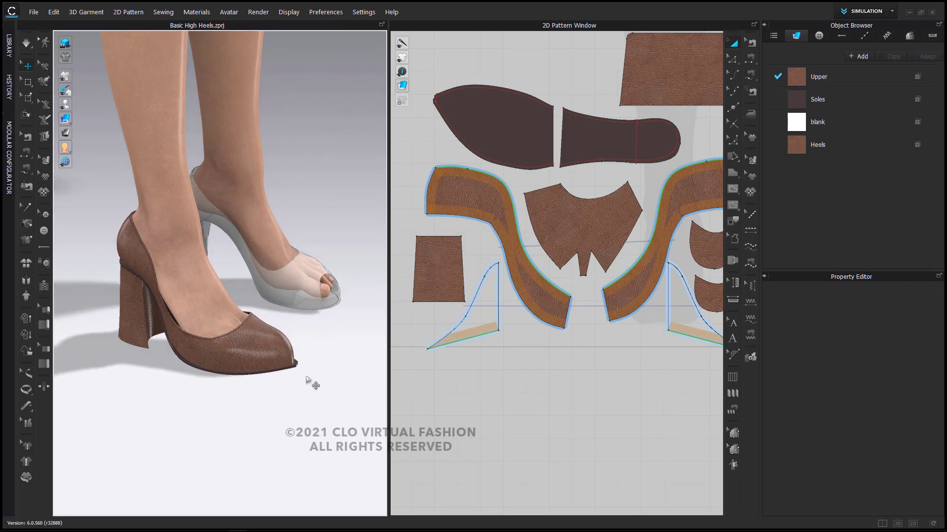
pyautogui.press('XF86AudioMute')
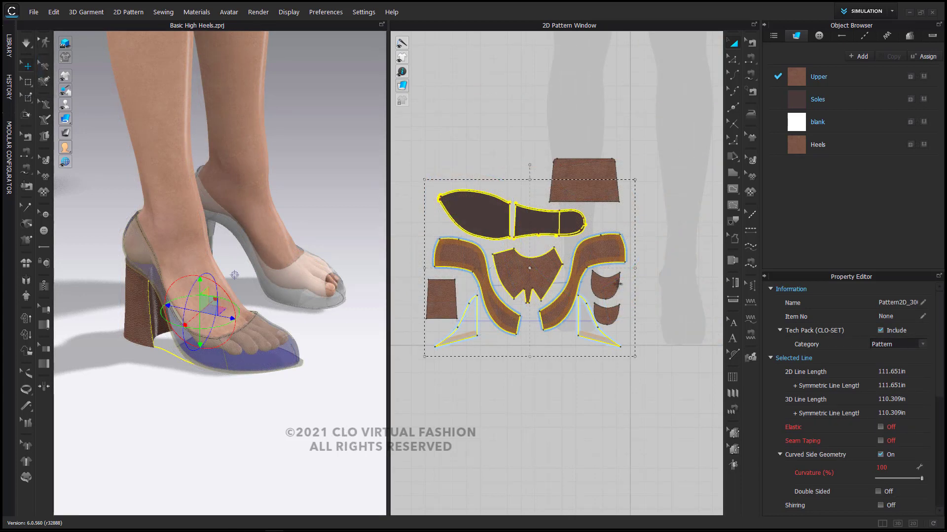
# Hide the selected upper, sole and triangular blank-fabric patterns in the 3D view, keeping the block heel shown.
pyautogui.moveTo(323, 387); pyautogui.dragTo(286, 342, button='right')
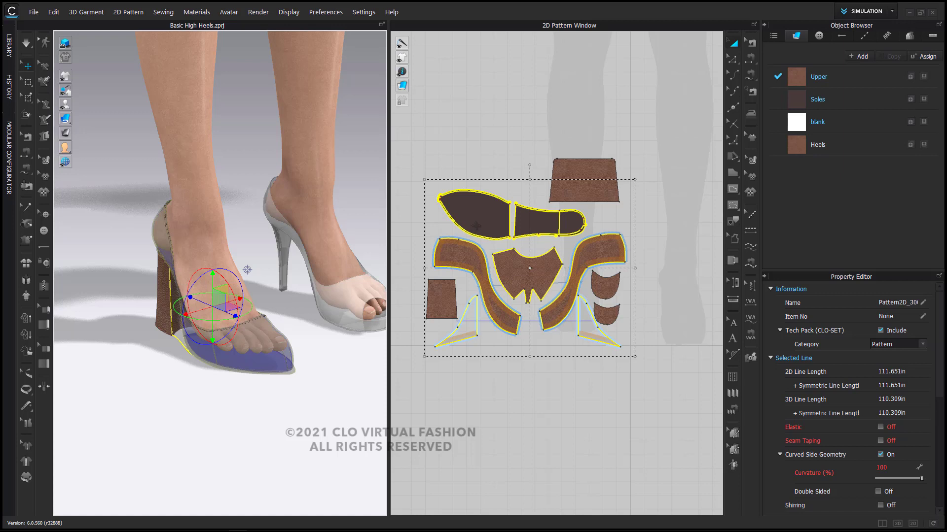
pyautogui.moveTo(265, 365); pyautogui.dragTo(264, 366, button='right')
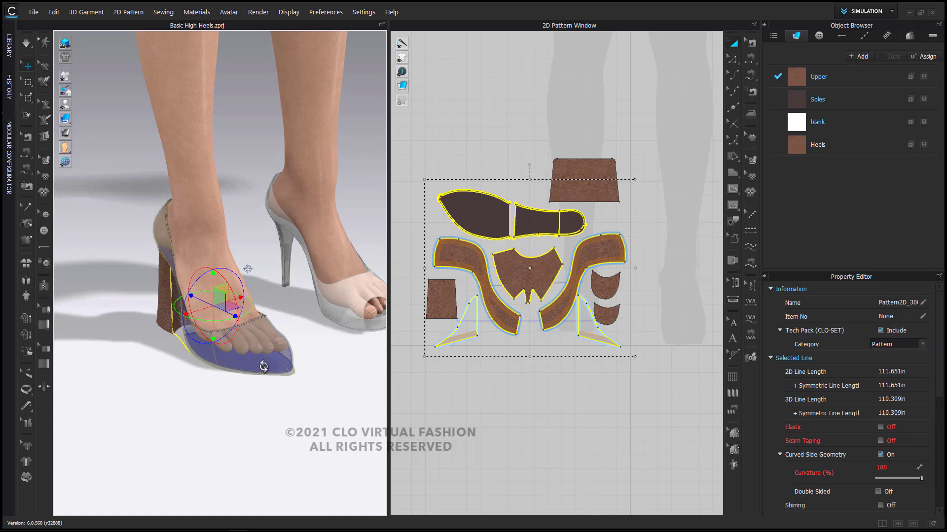
pyautogui.rightClick(264, 365)
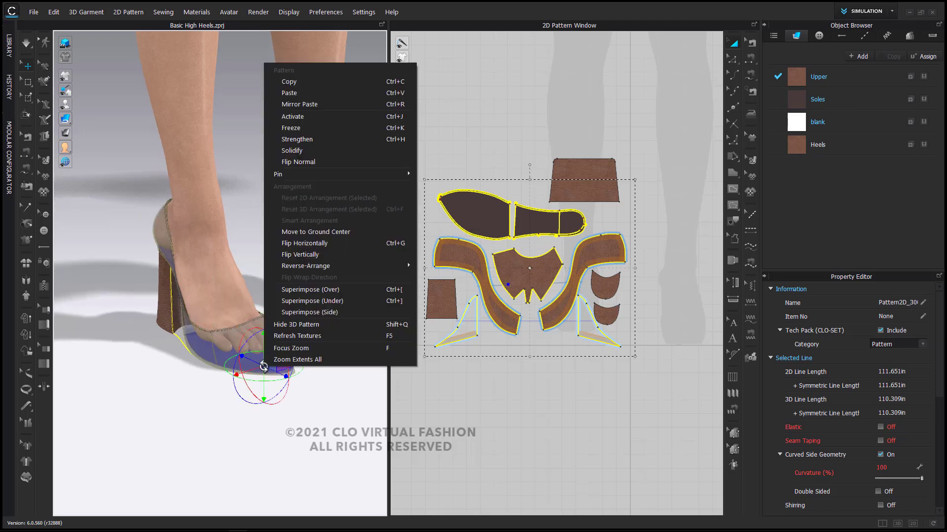
pyautogui.click(326, 324)
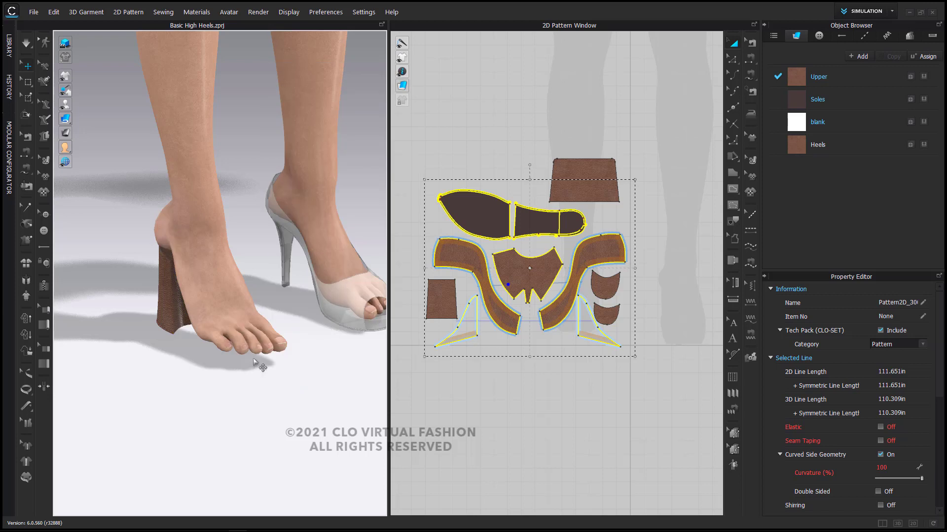
pyautogui.moveTo(261, 365); pyautogui.dragTo(226, 364, button='right')
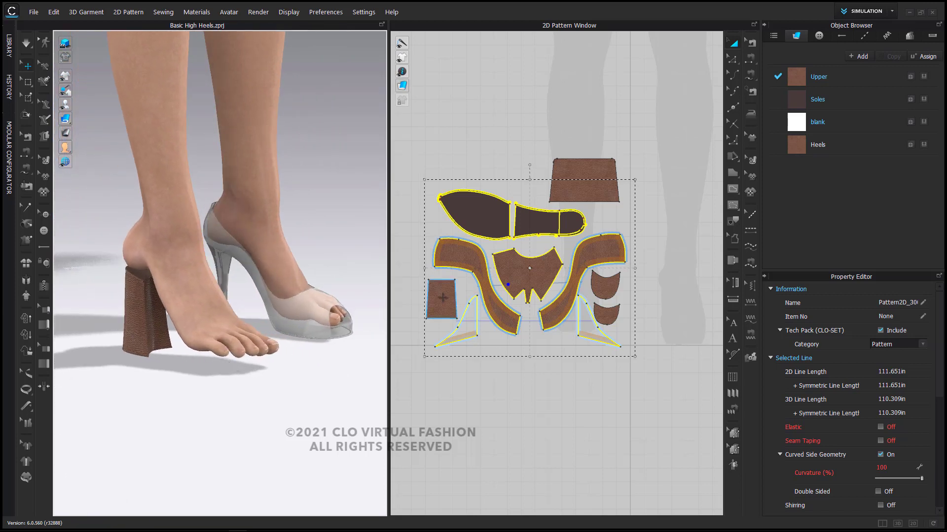
# Select the two trapezoidal heel panels and both curved heel caps, freeze all four patterns and clear the selection.
pyautogui.click(443, 297)
pyautogui.keyDown('shift'); pyautogui.click(604, 187); pyautogui.keyUp('shift')
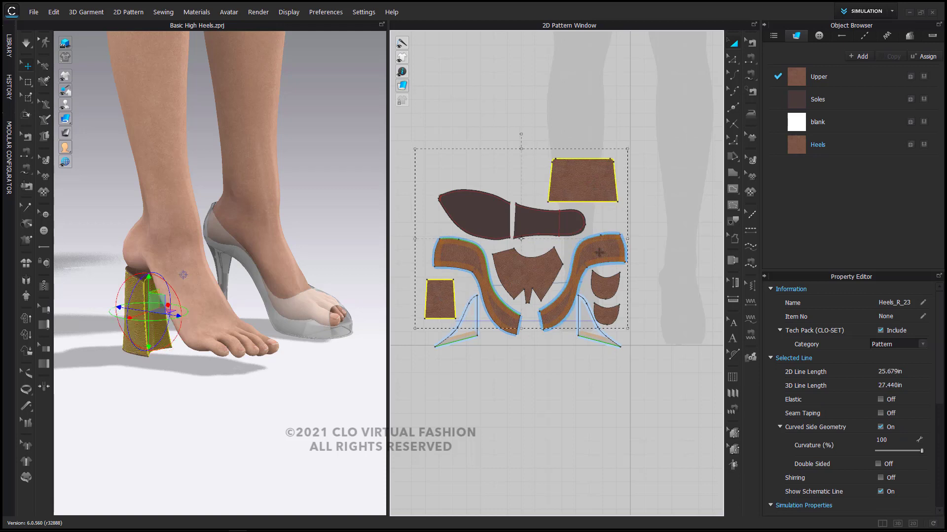
pyautogui.keyDown('shift'); pyautogui.click(608, 279); pyautogui.keyUp('shift')
pyautogui.moveTo(610, 301); pyautogui.dragTo(612, 311)
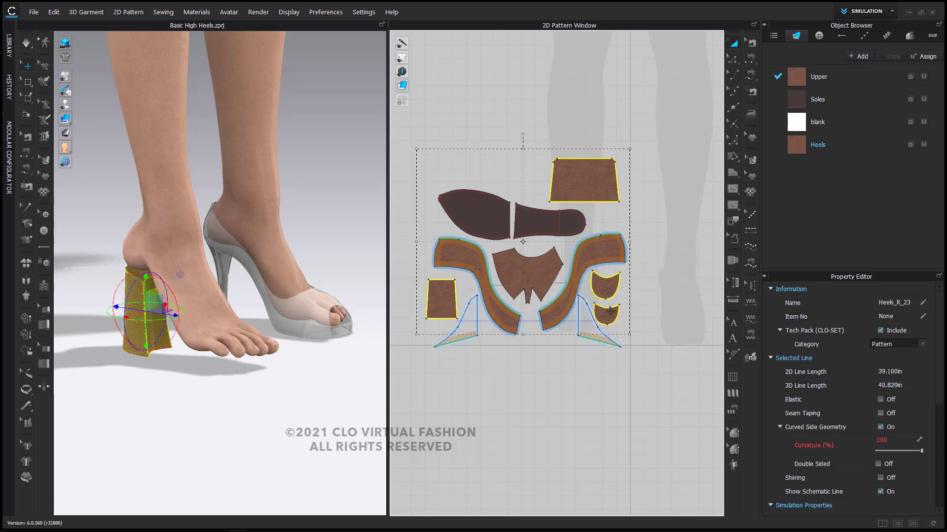
pyautogui.rightClick(594, 173)
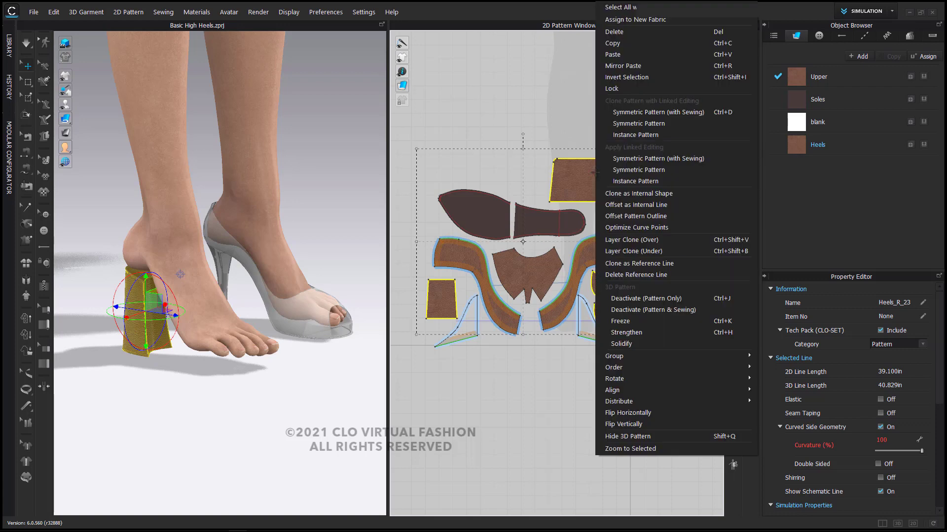
pyautogui.click(632, 320)
pyautogui.click(509, 370)
# Hide the two trapezoidal heel panels in the 3D view so only the heel's top and bottom caps remain shown.
pyautogui.click(449, 312)
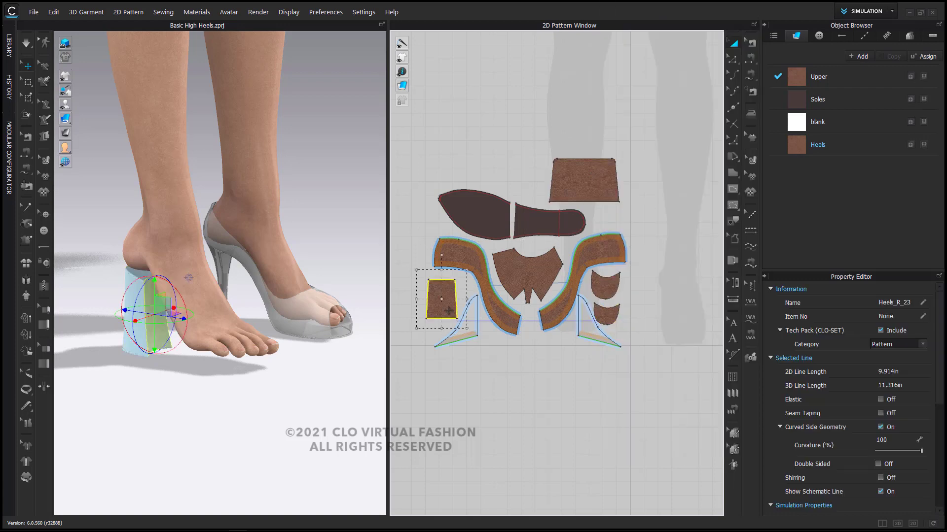
pyautogui.keyDown('shift'); pyautogui.click(581, 192); pyautogui.keyUp('shift')
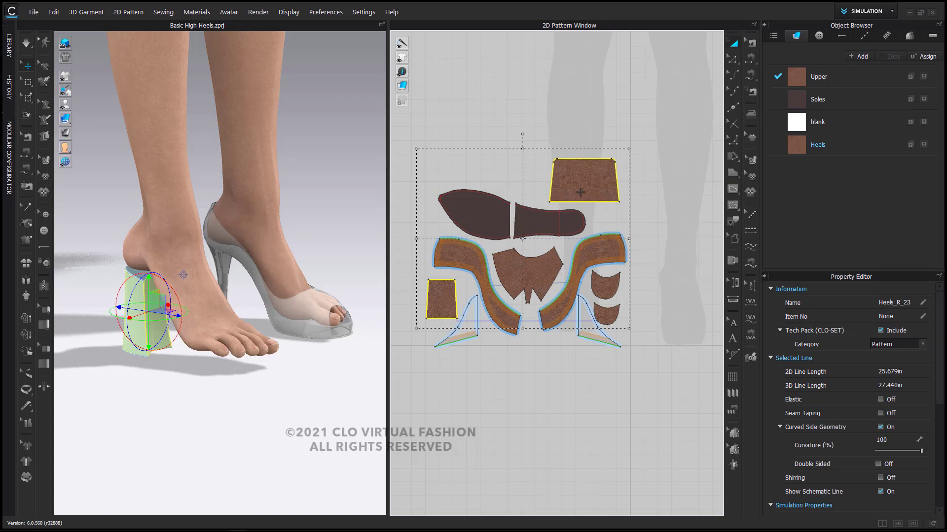
pyautogui.hotkey('shift', 'q')
pyautogui.moveTo(145, 368); pyautogui.dragTo(139, 367, button='right')
pyautogui.moveTo(139, 367); pyautogui.dragTo(167, 307, button='middle')
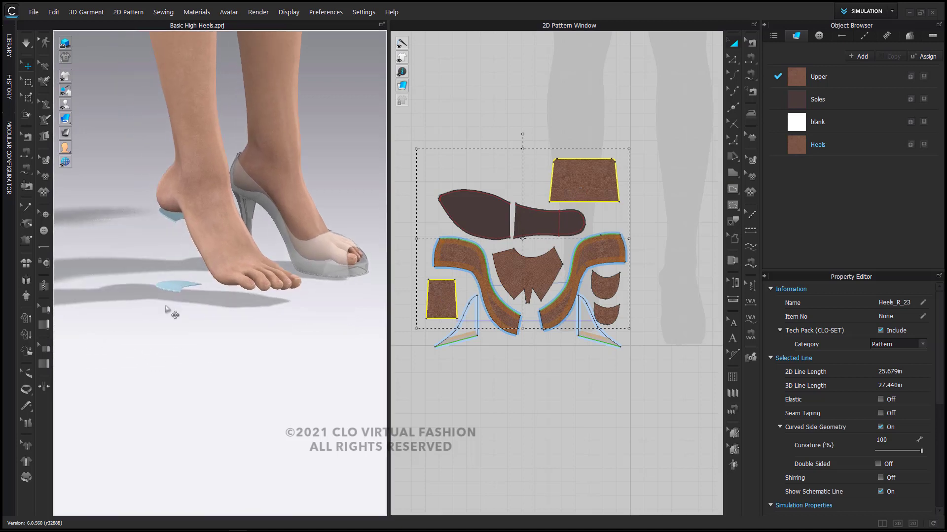
pyautogui.scroll(3, 135, 239)
# Turn on the floor grid in the 3D view and inspect the two heel caps beneath the foot.
pyautogui.moveTo(70, 164)
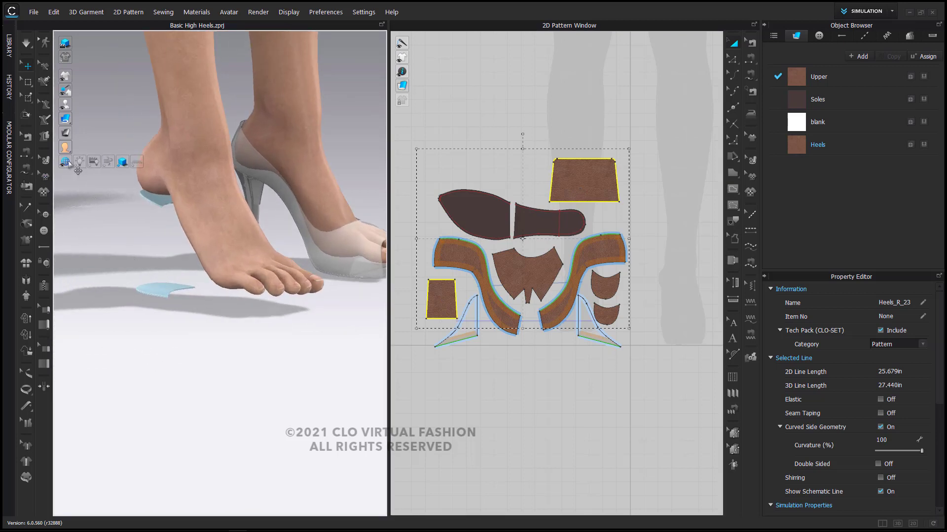
pyautogui.click(138, 163)
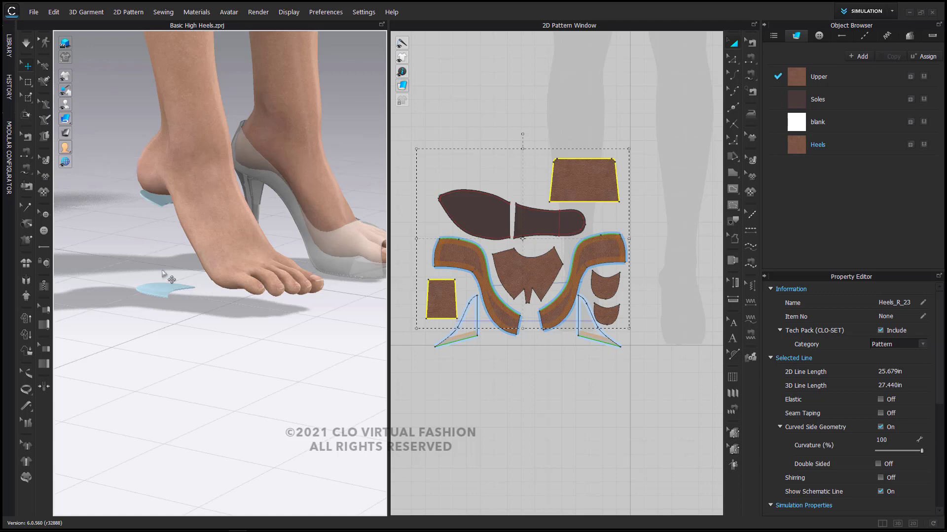
pyautogui.moveTo(164, 274); pyautogui.dragTo(183, 274, button='right')
pyautogui.scroll(3, 169, 332)
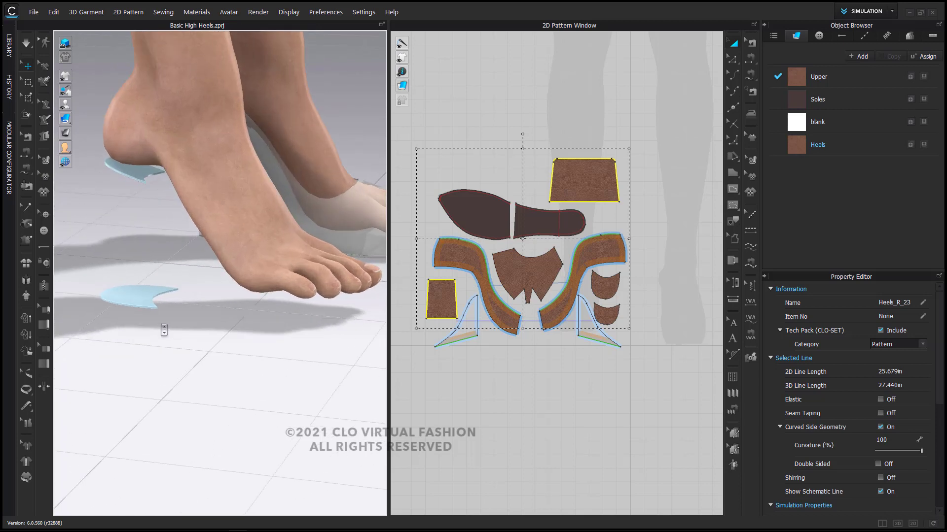
pyautogui.moveTo(164, 330); pyautogui.dragTo(222, 340, button='middle')
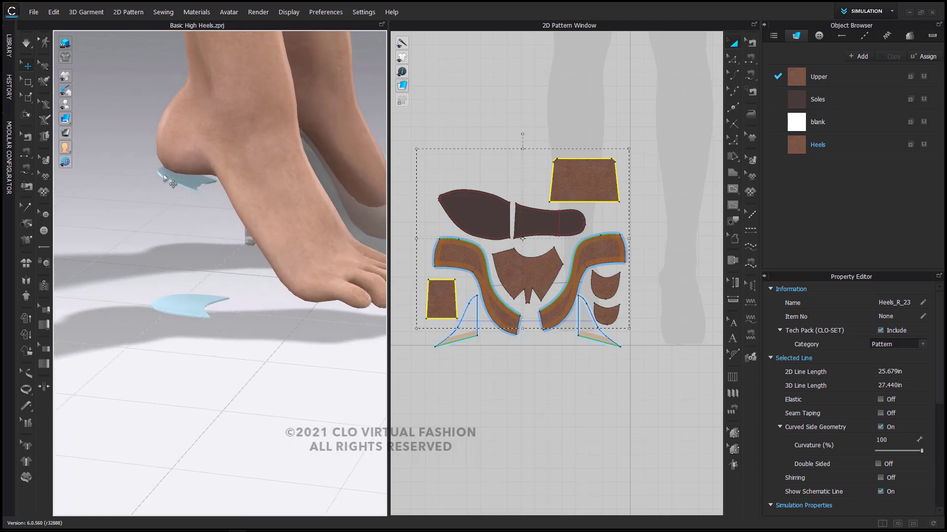
pyautogui.click(197, 317)
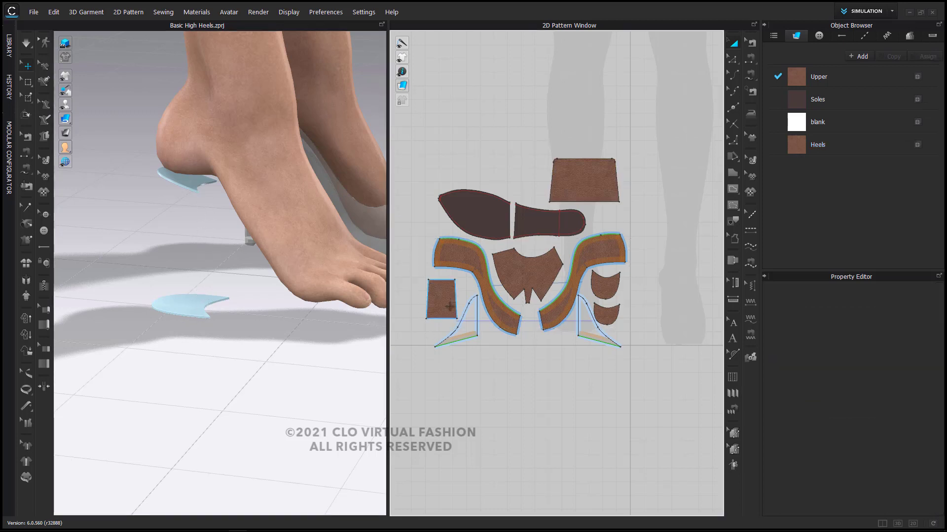
# Show the small trapezoidal heel panel and both heel caps in the 3D view, leaving the large panel hidden.
pyautogui.click(448, 302)
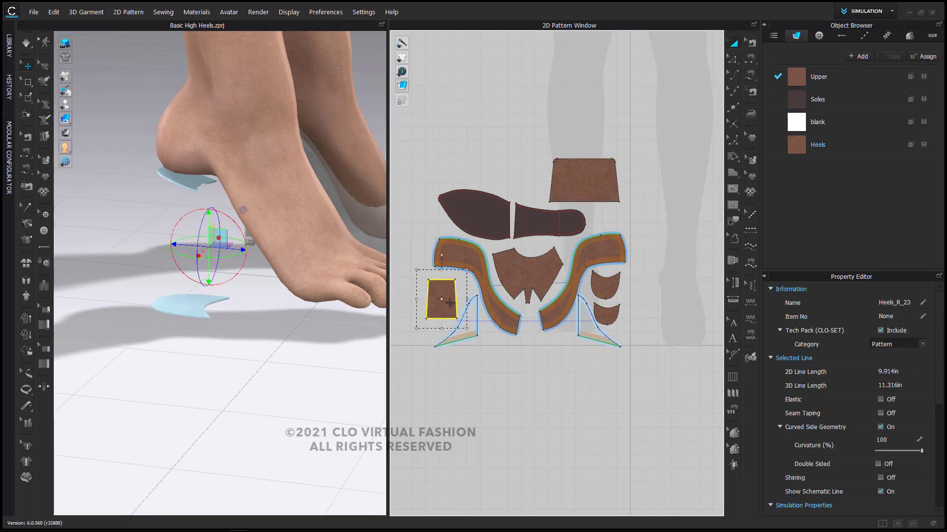
pyautogui.hotkey('shift', 'c')
pyautogui.hotkey('shift', 'c')
pyautogui.hotkey('shift', 'q')
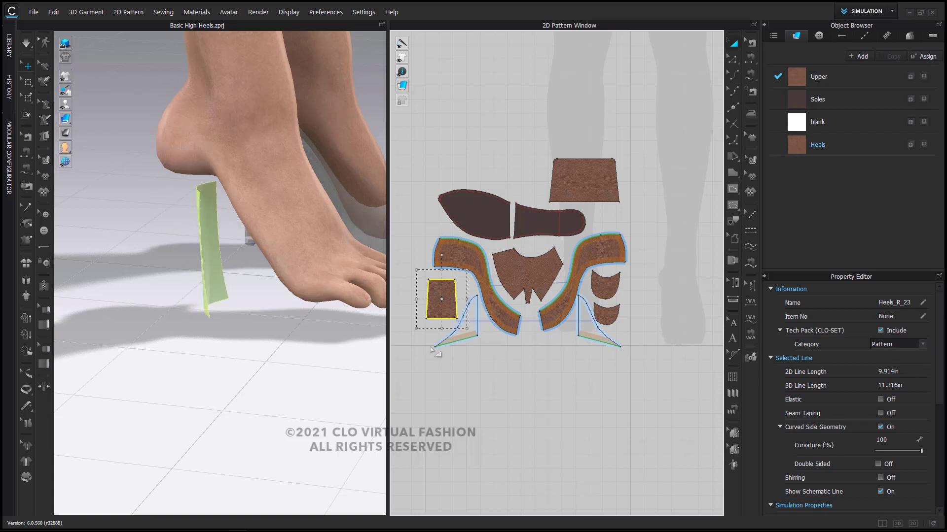
pyautogui.keyDown('shift'); pyautogui.click(613, 285); pyautogui.keyUp('shift')
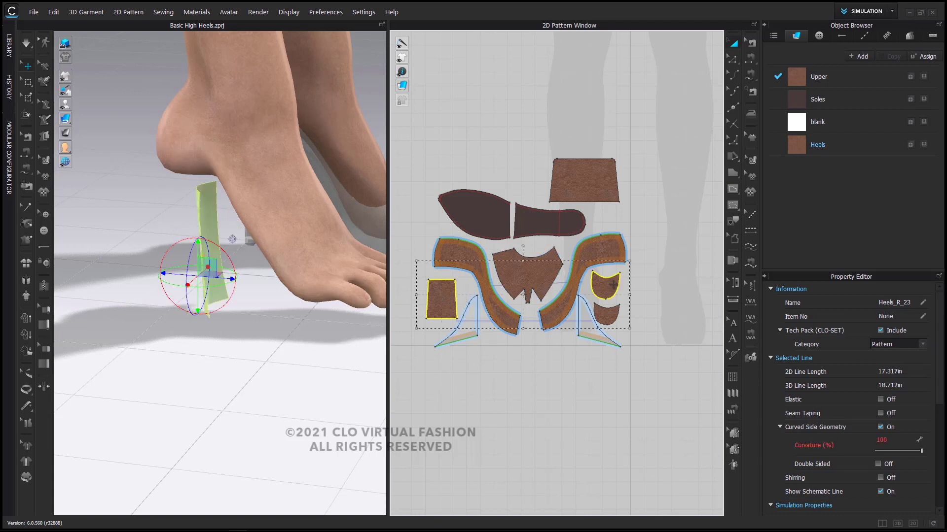
pyautogui.keyDown('shift'); pyautogui.click(611, 314); pyautogui.keyUp('shift')
pyautogui.hotkey('shift', 'q')
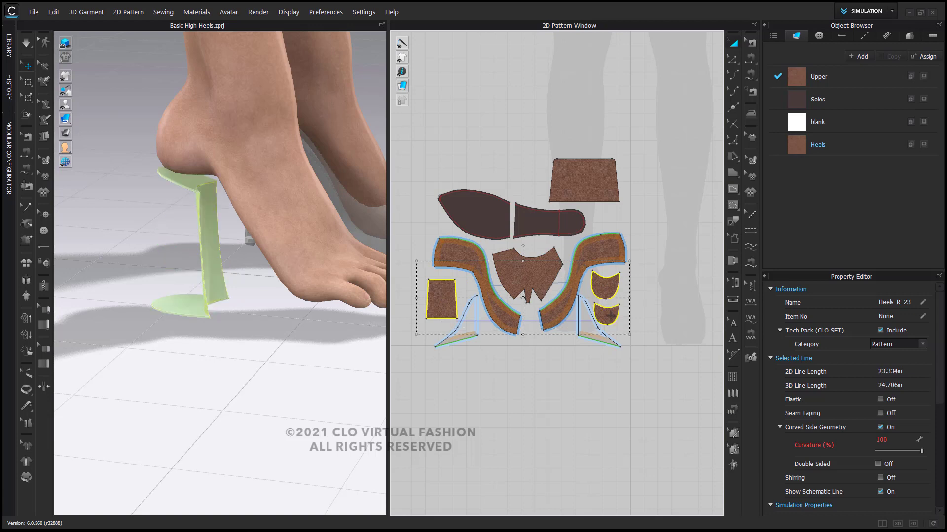
pyautogui.moveTo(247, 340); pyautogui.dragTo(275, 344, button='right')
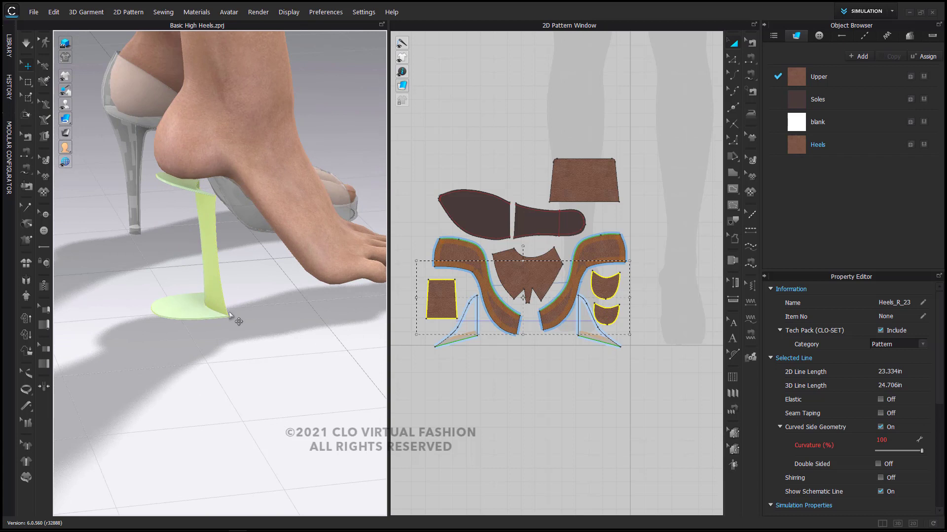
pyautogui.click(239, 361)
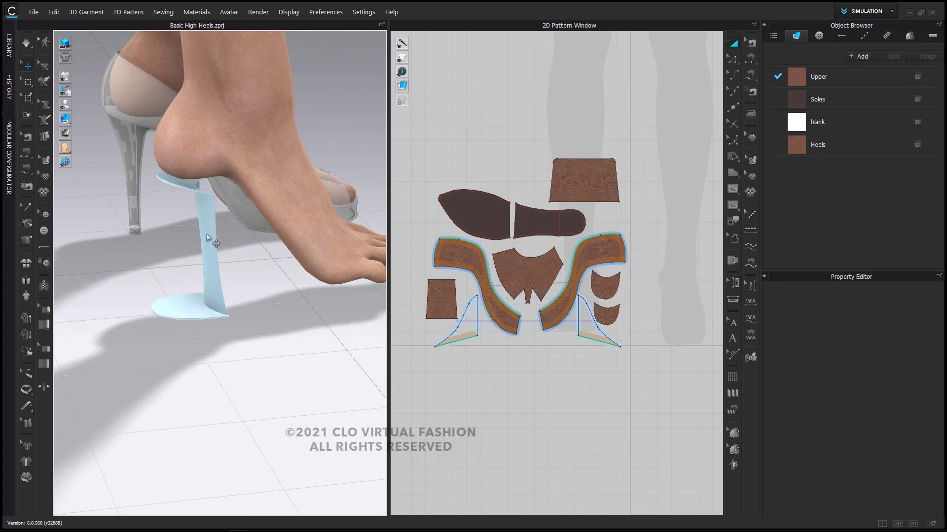
# Measure the vertical distance from the heel's bottom cap to its top cap in the 3D view.
pyautogui.click(26, 462)
pyautogui.click(183, 310)
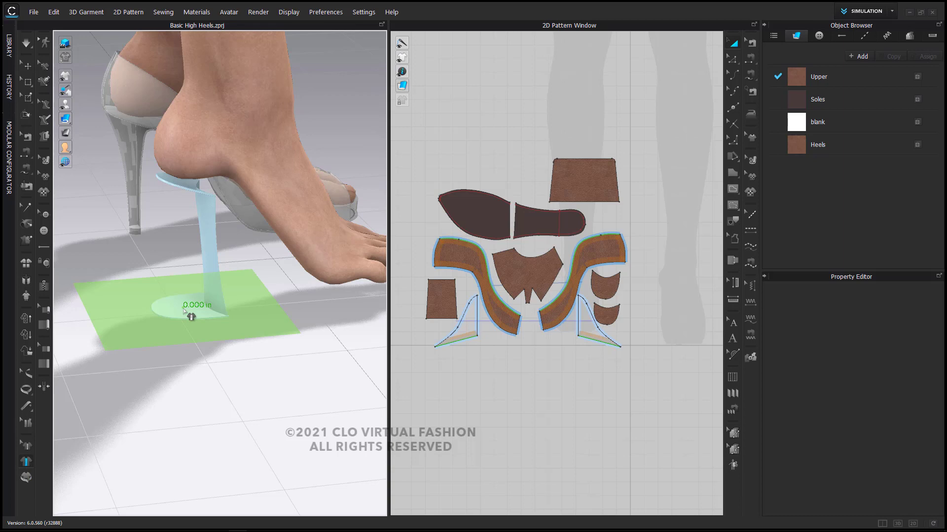
pyautogui.click(183, 187)
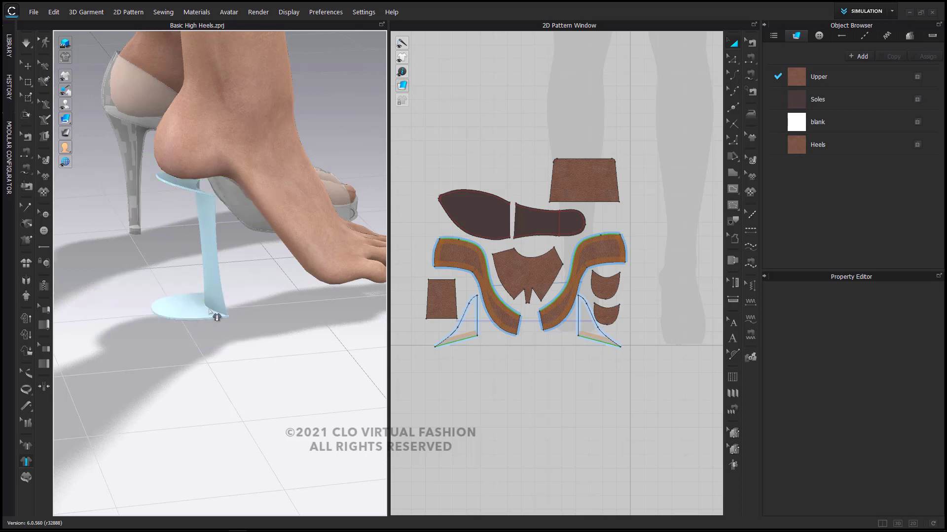
# Select the two curved outer edges of the smaller heel cap with the Edit Pattern tool to check their lengths.
pyautogui.scroll(5, 580, 297)
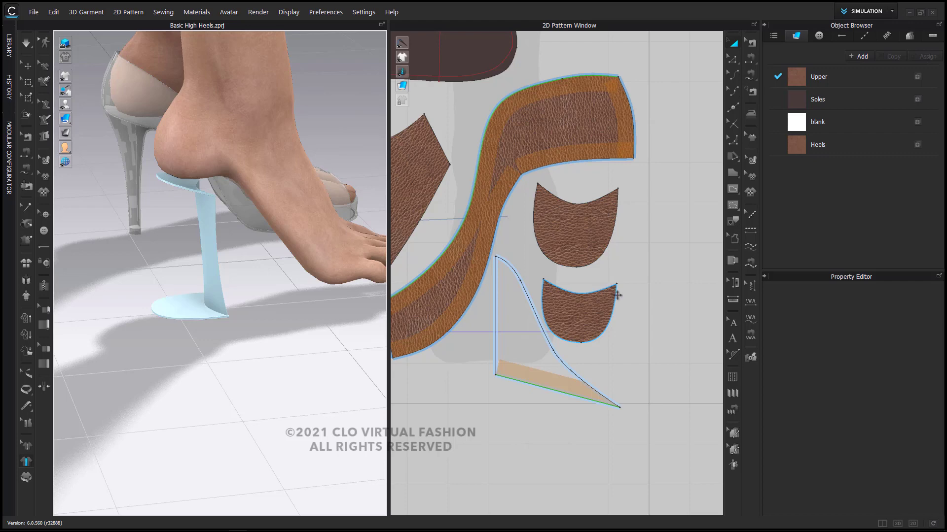
pyautogui.scroll(-5, 617, 296)
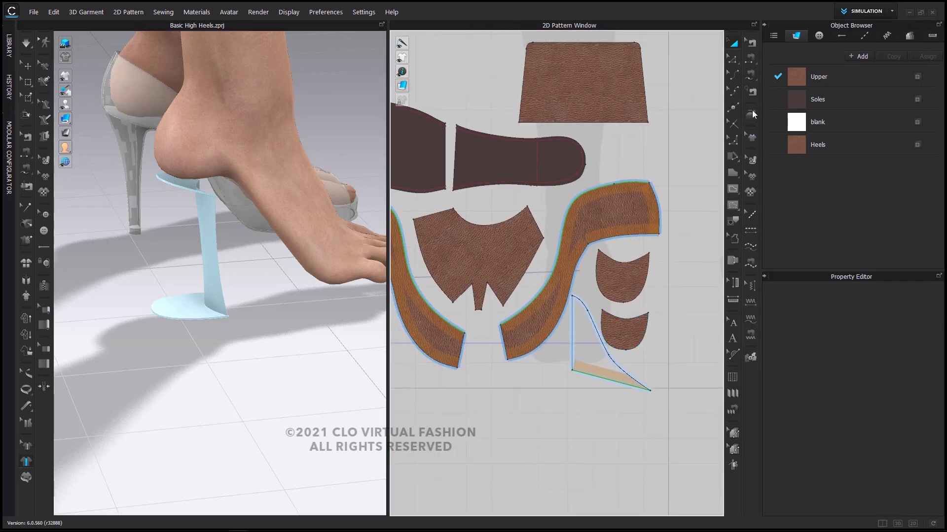
pyautogui.click(733, 59)
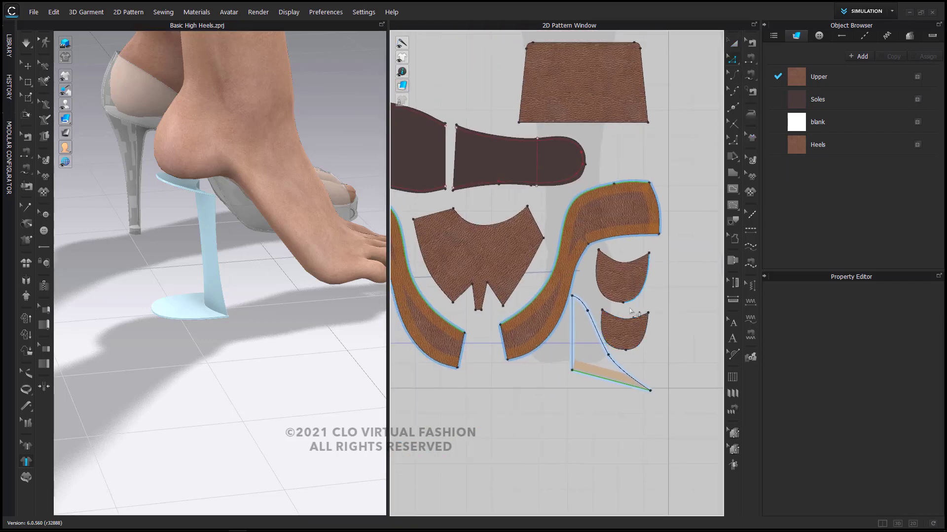
pyautogui.click(648, 333)
pyautogui.keyDown('shift'); pyautogui.click(602, 351); pyautogui.keyUp('shift')
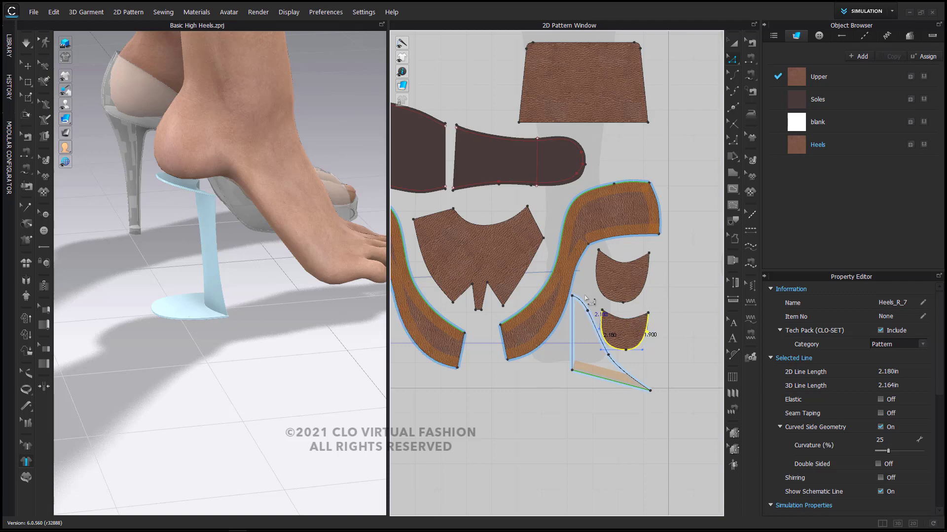
pyautogui.scroll(-3, 606, 217)
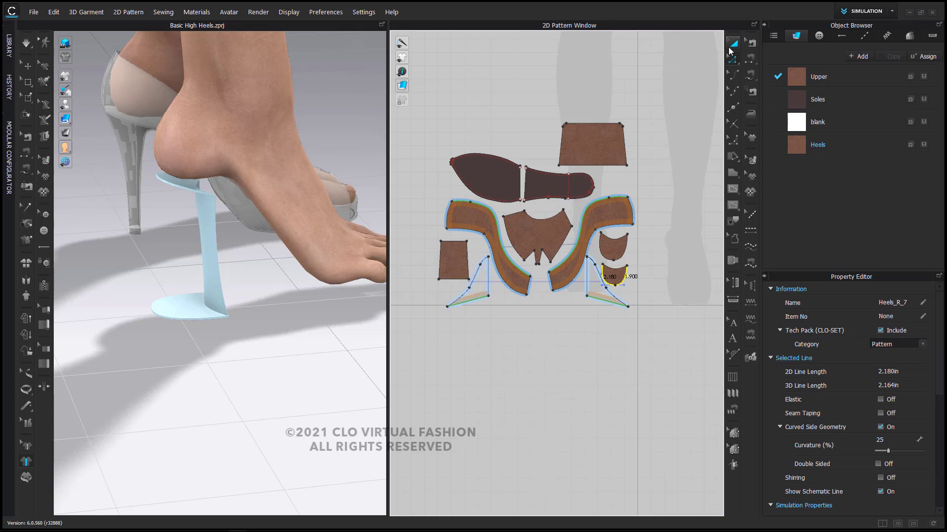
# Select all four heel patterns and show the complete block heel in the 3D view.
pyautogui.press('a')
pyautogui.keyDown('shift'); pyautogui.click(612, 249); pyautogui.keyUp('shift')
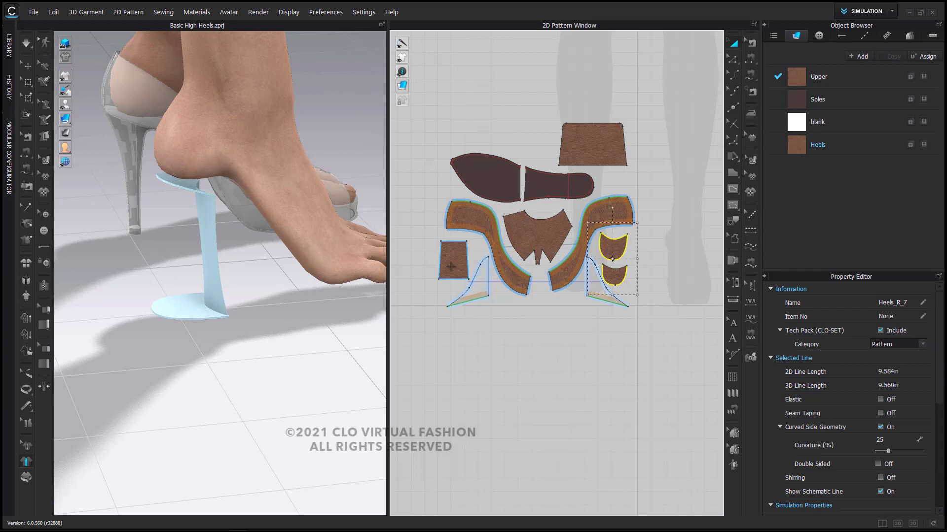
pyautogui.keyDown('shift'); pyautogui.click(450, 266); pyautogui.keyUp('shift')
pyautogui.keyDown('shift'); pyautogui.click(568, 161); pyautogui.keyUp('shift')
pyautogui.hotkey('shift', 'q')
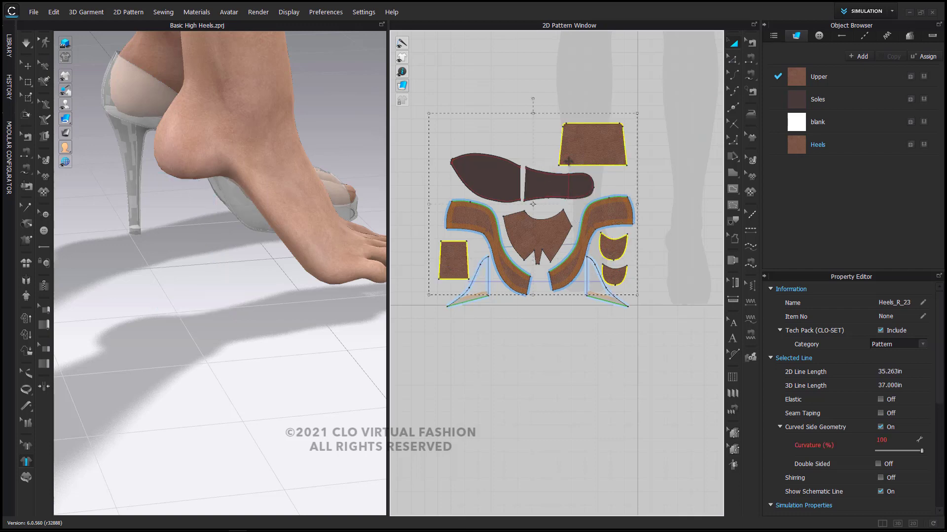
pyautogui.hotkey('shift', 'q')
pyautogui.moveTo(292, 312); pyautogui.dragTo(186, 143, button='right')
pyautogui.scroll(4, 187, 237)
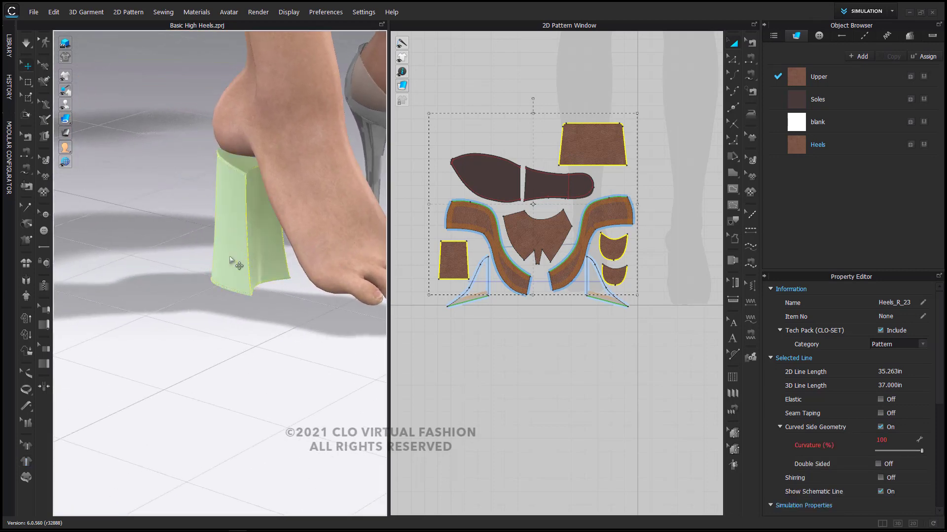
# Unfreeze the four selected block heel patterns and clear the selection.
pyautogui.click(229, 260)
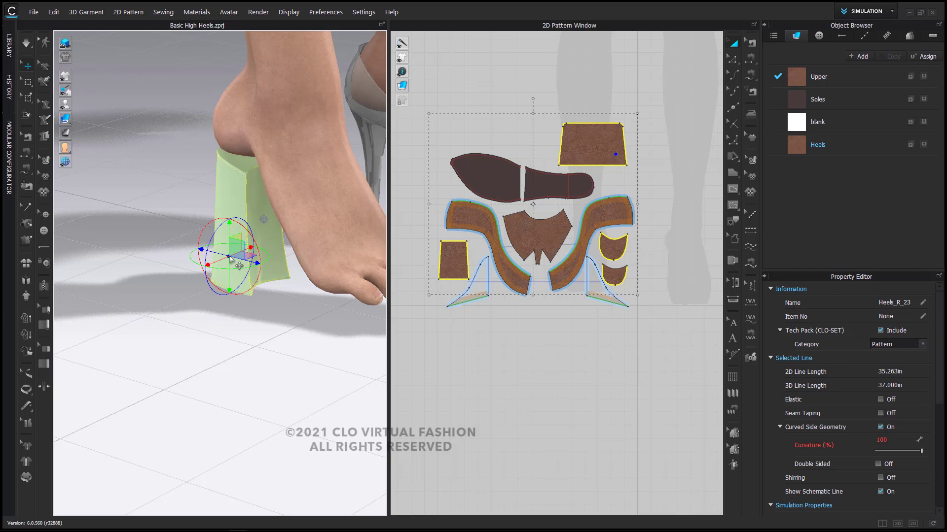
pyautogui.rightClick(229, 256)
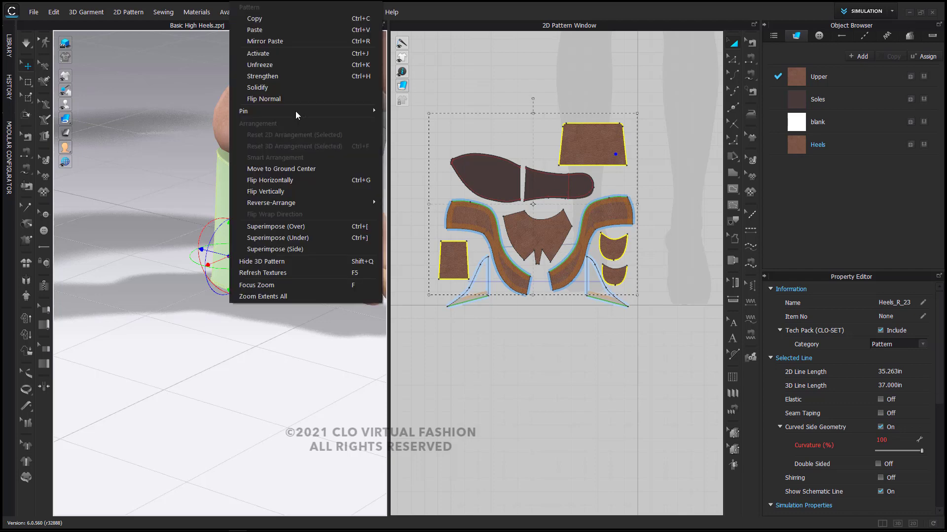
pyautogui.click(285, 64)
pyautogui.click(274, 240)
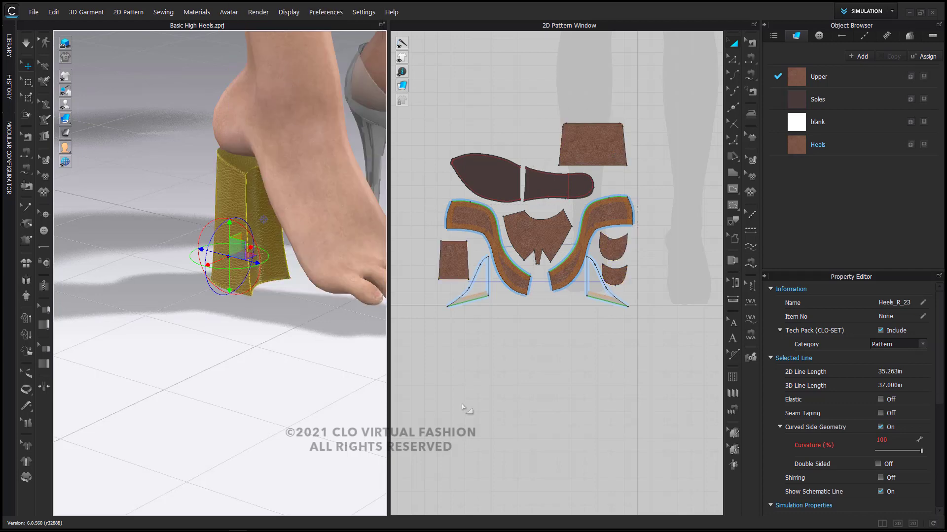
pyautogui.scroll(3, 247, 268)
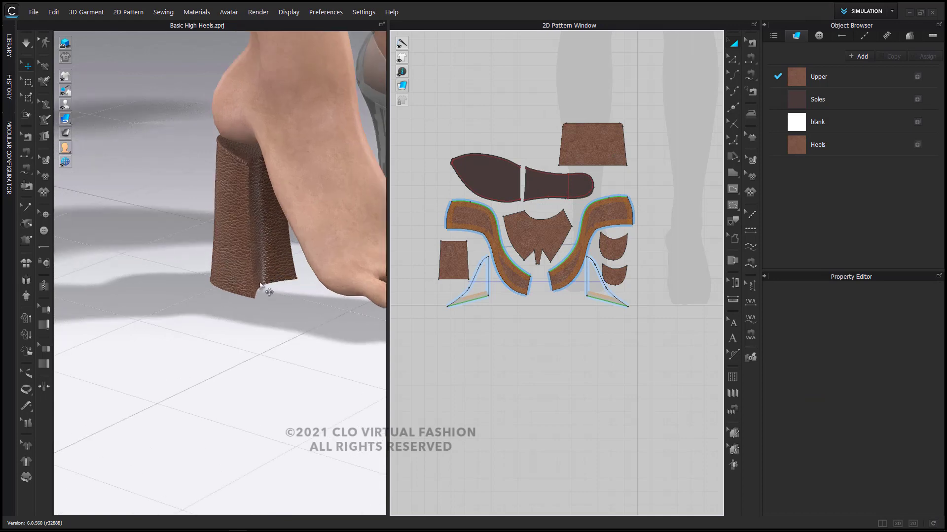
# Identify the small trapezoidal panel on the 3D heel, and freeze only the two curved heel caps.
pyautogui.click(263, 228)
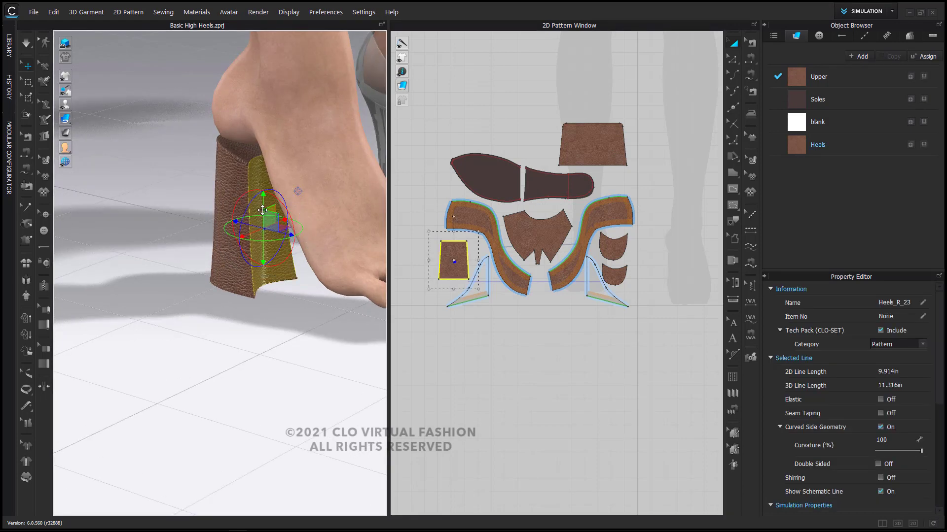
pyautogui.click(237, 155)
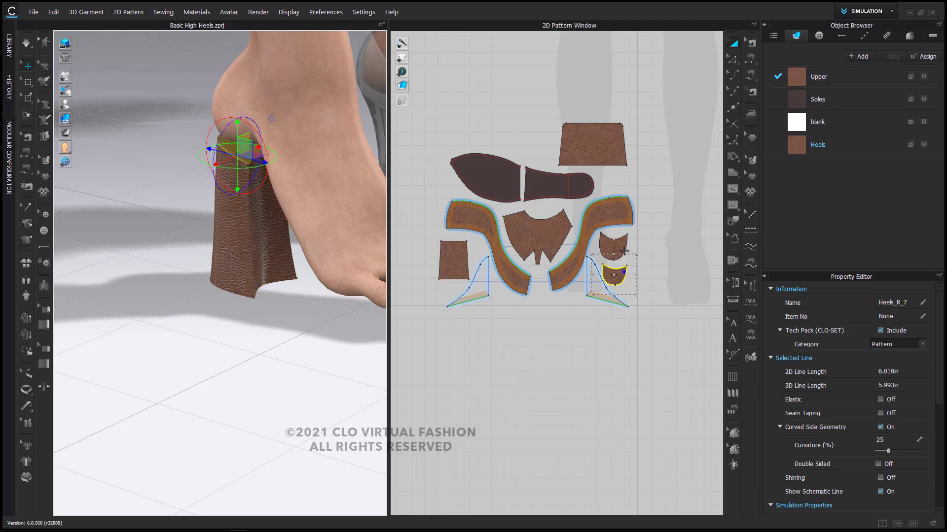
pyautogui.keyDown('shift'); pyautogui.click(614, 244); pyautogui.keyUp('shift')
pyautogui.rightClick(622, 247)
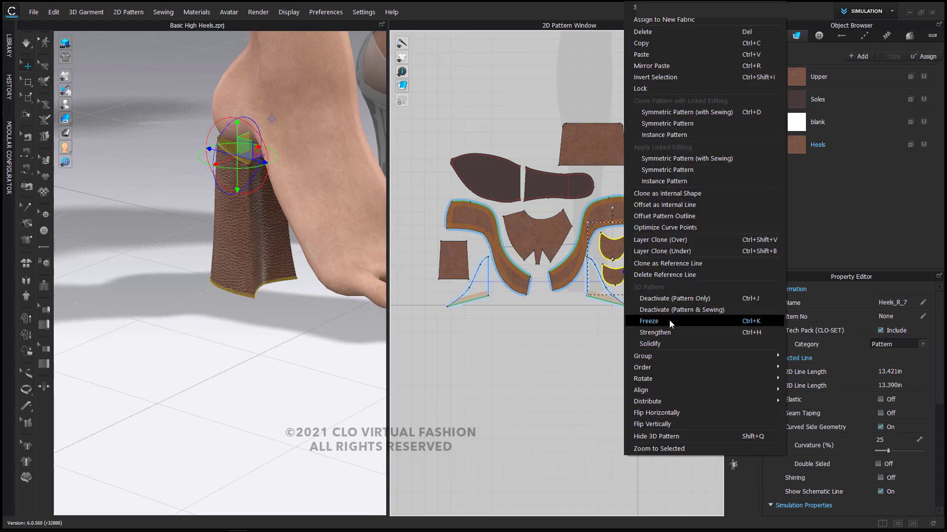
pyautogui.click(648, 320)
# Select the large trapezoidal heel panel and deactivate its pattern and sewing.
pyautogui.click(602, 154)
pyautogui.rightClick(603, 154)
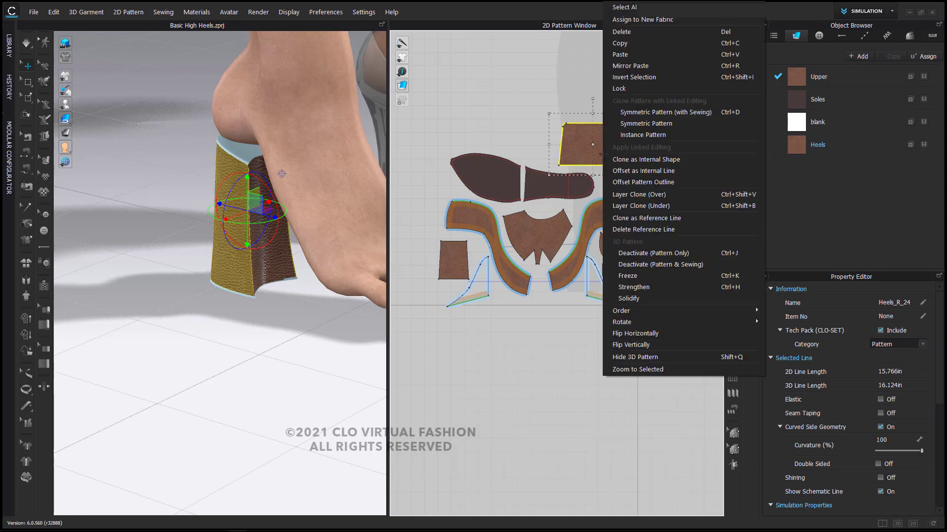
pyautogui.click(637, 263)
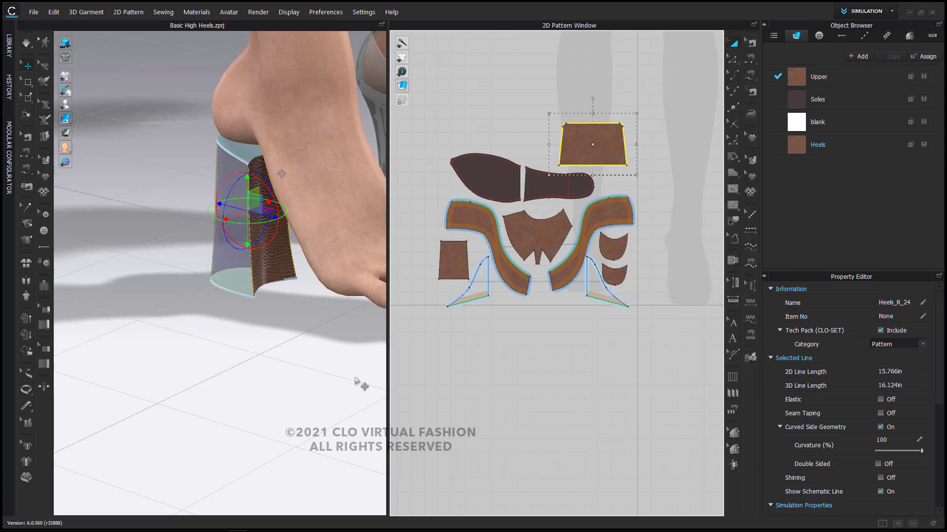
# Strengthen the small trapezoidal heel panel and run the simulation to see how it behaves between the frozen caps.
pyautogui.scroll(5, 291, 315)
pyautogui.click(268, 377)
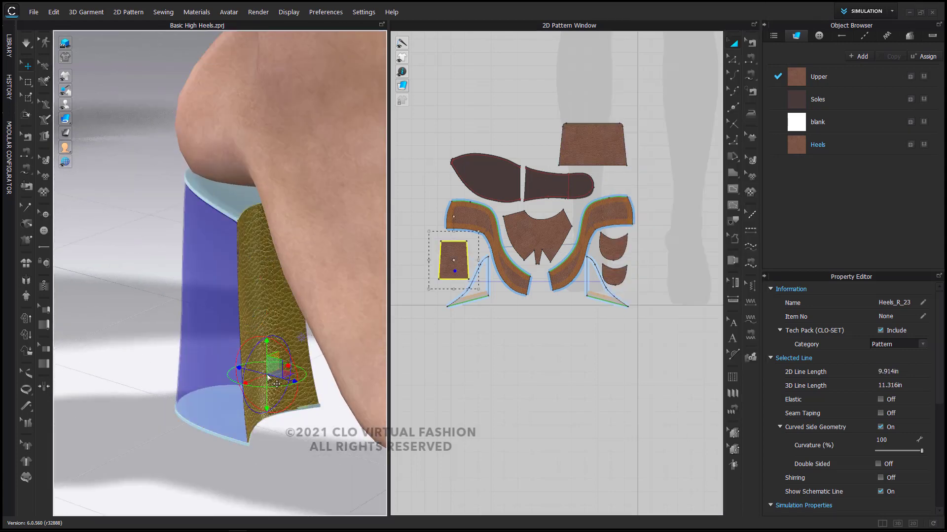
pyautogui.rightClick(269, 378)
pyautogui.click(321, 143)
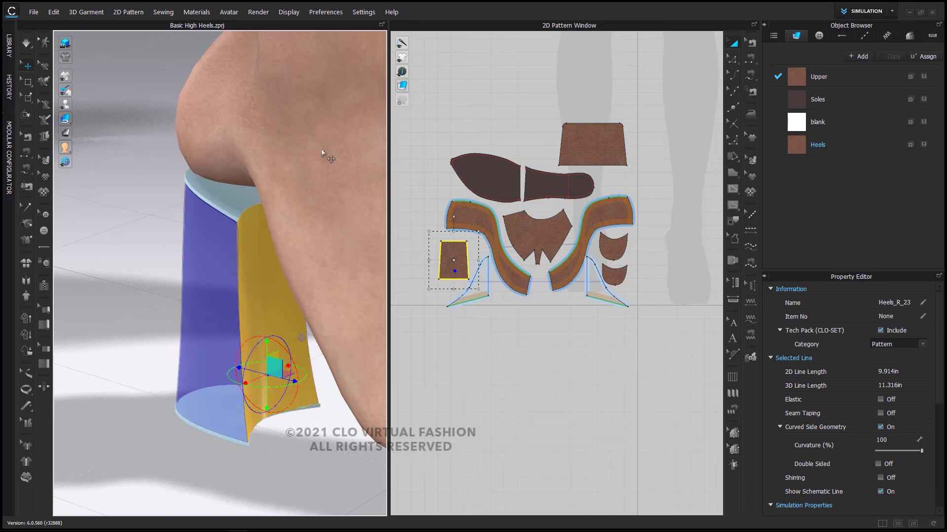
pyautogui.press('space')
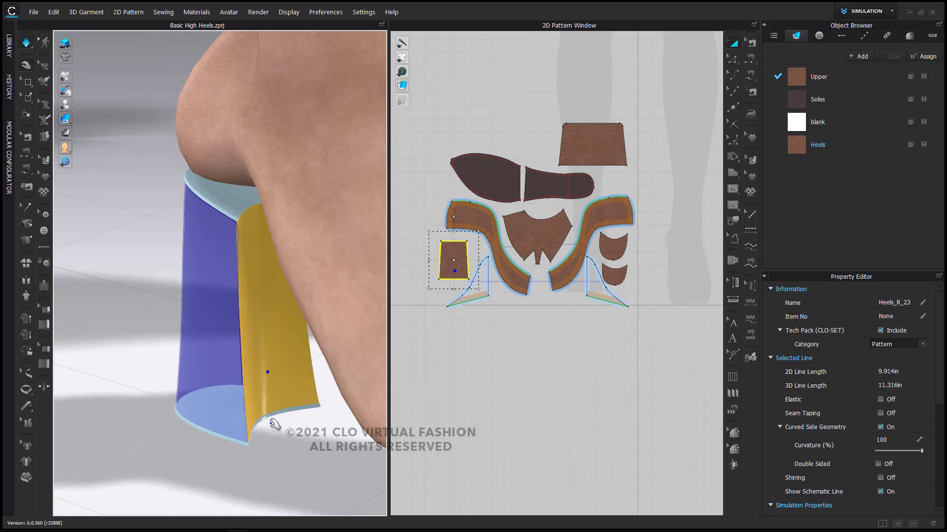
pyautogui.moveTo(276, 425); pyautogui.dragTo(318, 408, button='right')
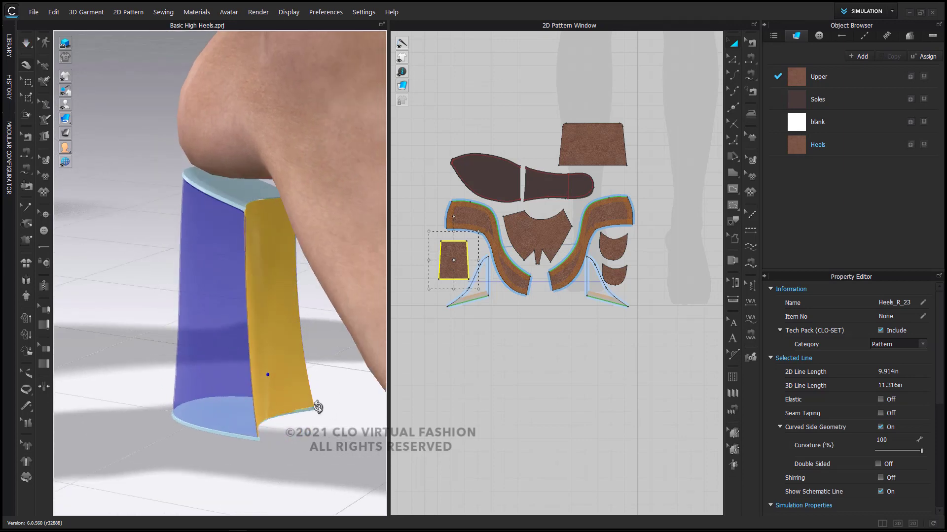
# Undo the simulation, strengthening and deactivation of the two trapezoidal heel panels.
pyautogui.hotkey('ctrl', 'z')
pyautogui.hotkey('ctrl', 'z')
pyautogui.hotkey('ctrl', 'z')
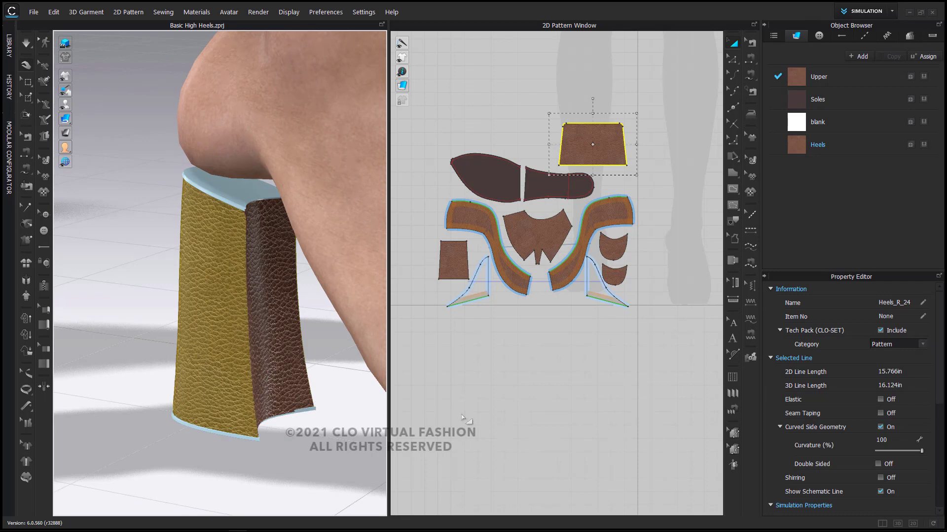
# Select both the large and the small trapezoidal heel panels, freeze them, and clear the selection.
pyautogui.click(463, 418)
pyautogui.moveTo(274, 381); pyautogui.dragTo(320, 383, button='right')
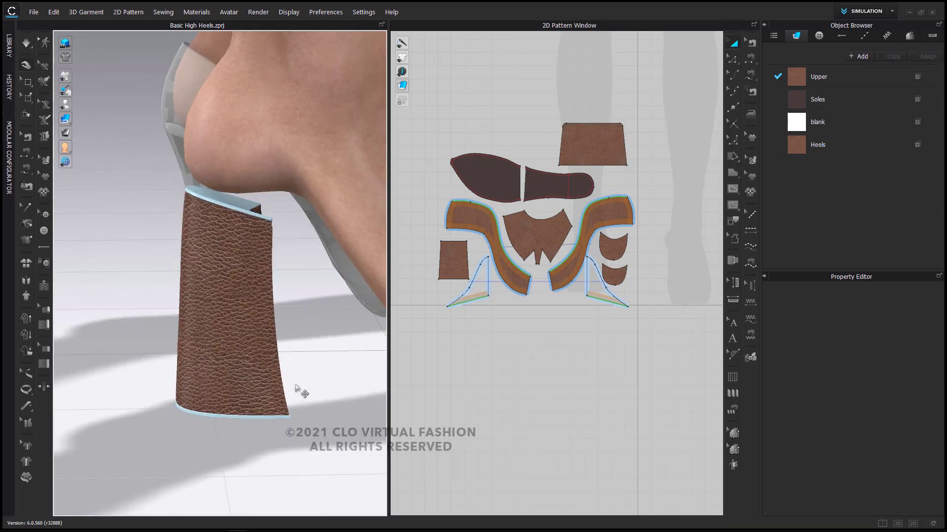
pyautogui.click(244, 366)
pyautogui.moveTo(348, 377); pyautogui.dragTo(302, 363, button='right')
pyautogui.keyDown('shift'); pyautogui.click(302, 360); pyautogui.keyUp('shift')
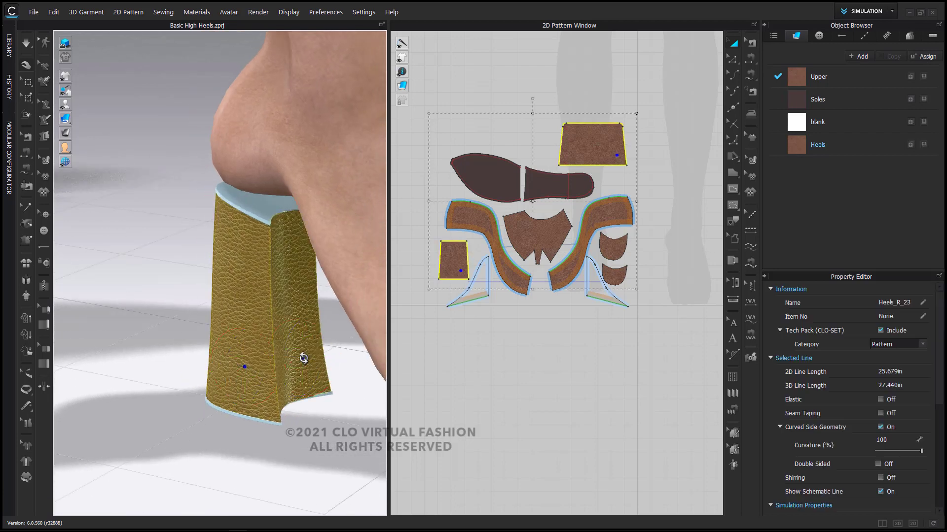
pyautogui.rightClick(303, 358)
pyautogui.click(358, 123)
pyautogui.click(312, 456)
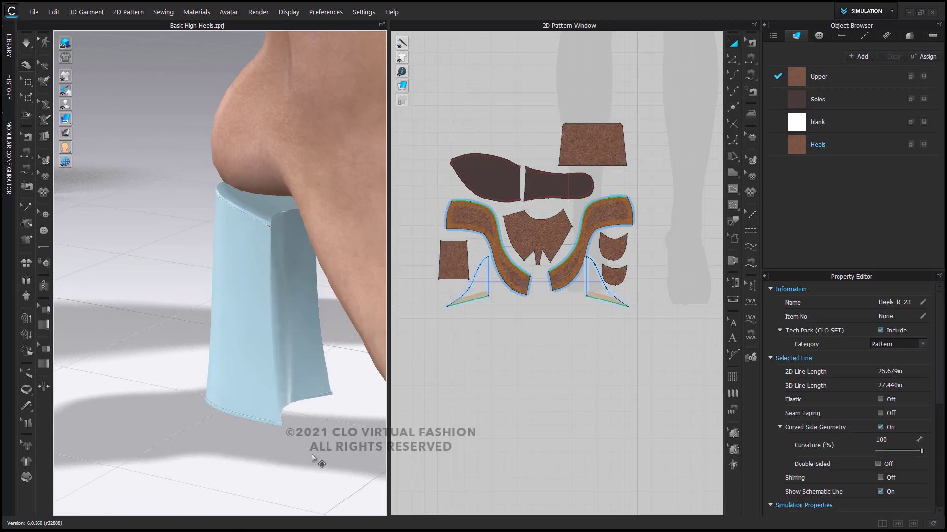
# Show the front and back sole patterns in the 3D view beneath the foot, and clear the selection.
pyautogui.scroll(-3, 315, 458)
pyautogui.moveTo(279, 447); pyautogui.dragTo(228, 444, button='right')
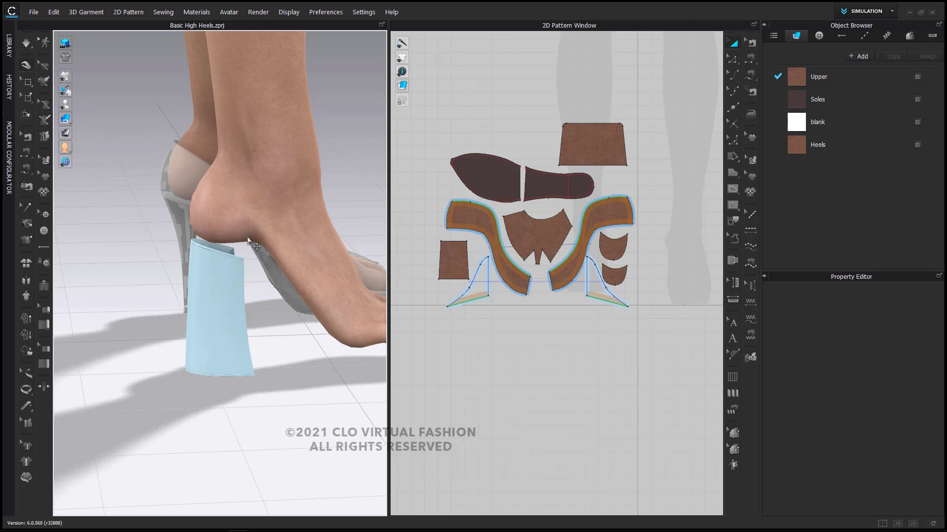
pyautogui.moveTo(315, 343); pyautogui.dragTo(318, 356, button='middle')
pyautogui.moveTo(323, 349); pyautogui.dragTo(291, 288, button='right')
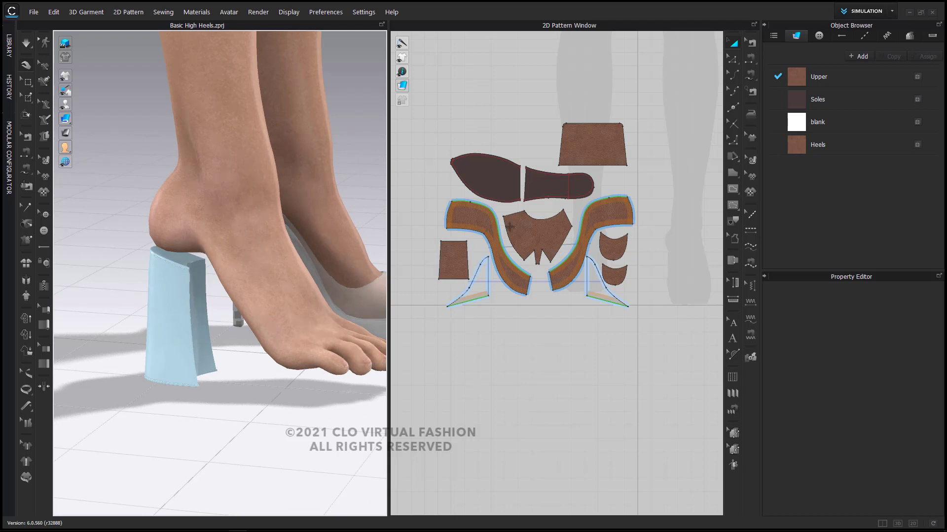
pyautogui.click(545, 185)
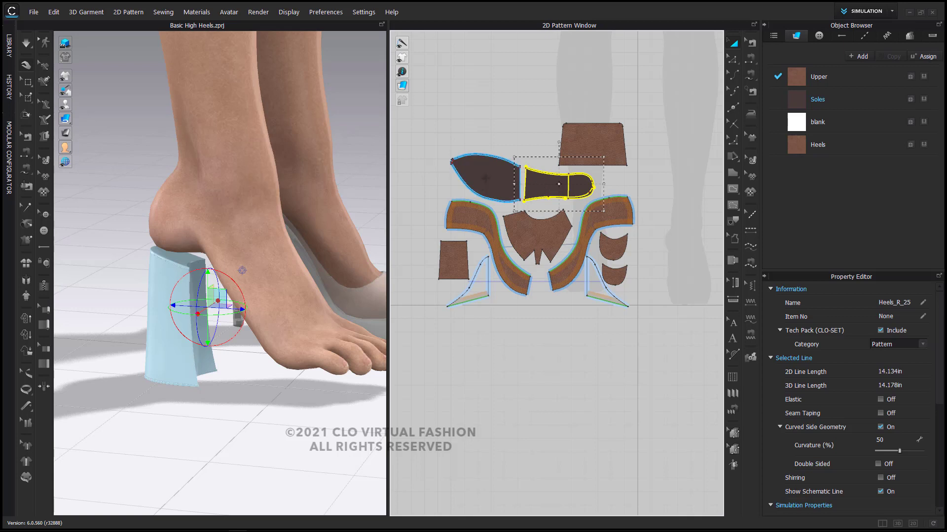
pyautogui.keyDown('shift'); pyautogui.click(486, 178); pyautogui.keyUp('shift')
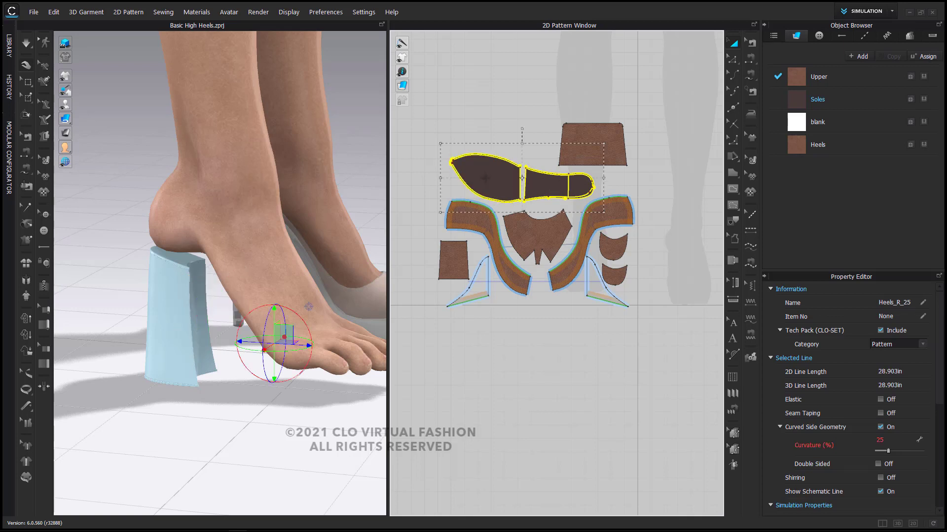
pyautogui.hotkey('shift', 'q')
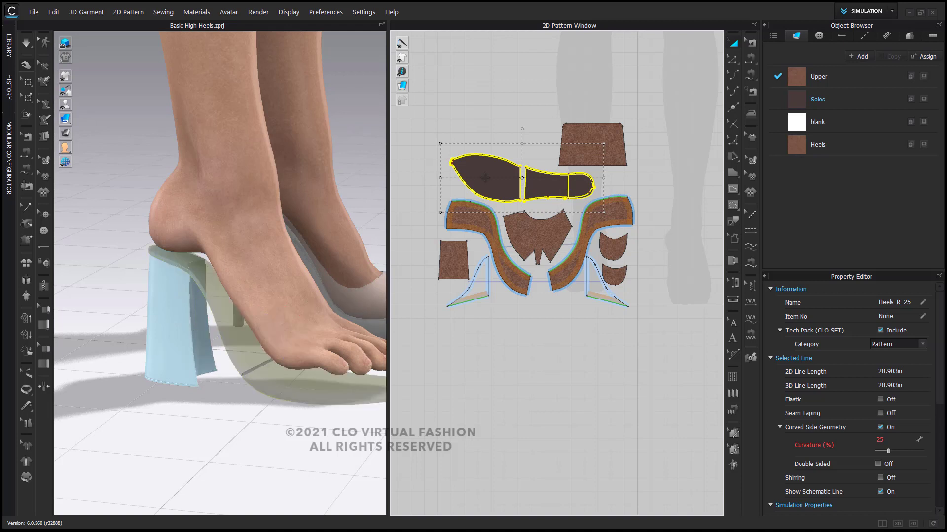
pyautogui.click(289, 451)
pyautogui.moveTo(289, 448); pyautogui.dragTo(307, 448, button='right')
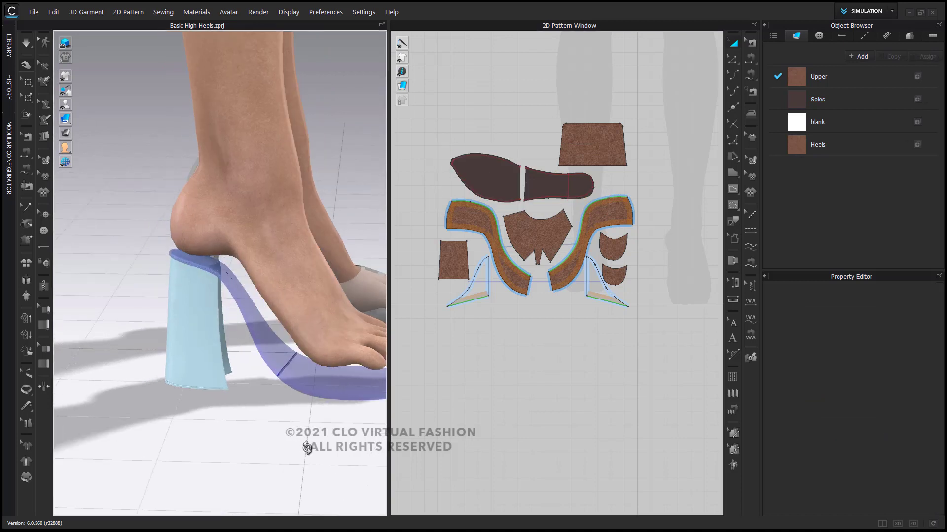
# Select both deactivated sole patterns and activate them.
pyautogui.click(323, 388)
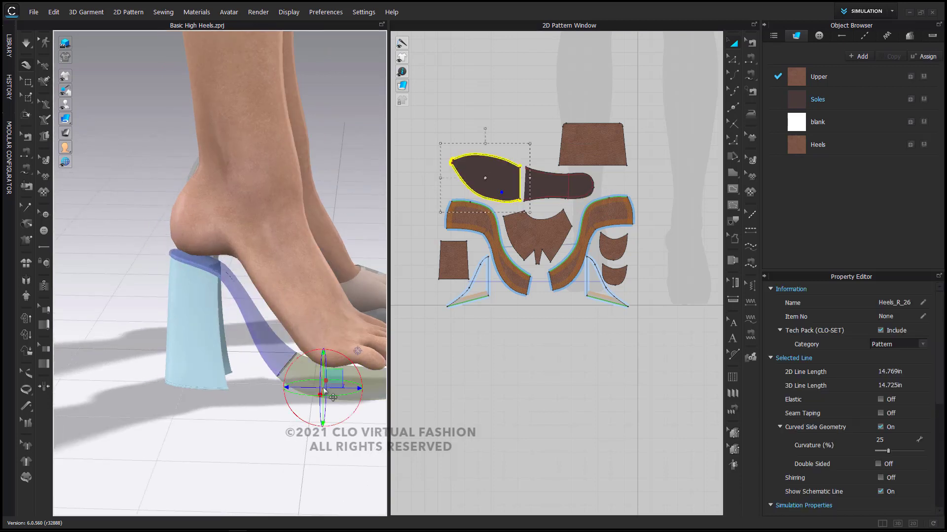
pyautogui.keyDown('shift'); pyautogui.click(272, 350); pyautogui.keyUp('shift')
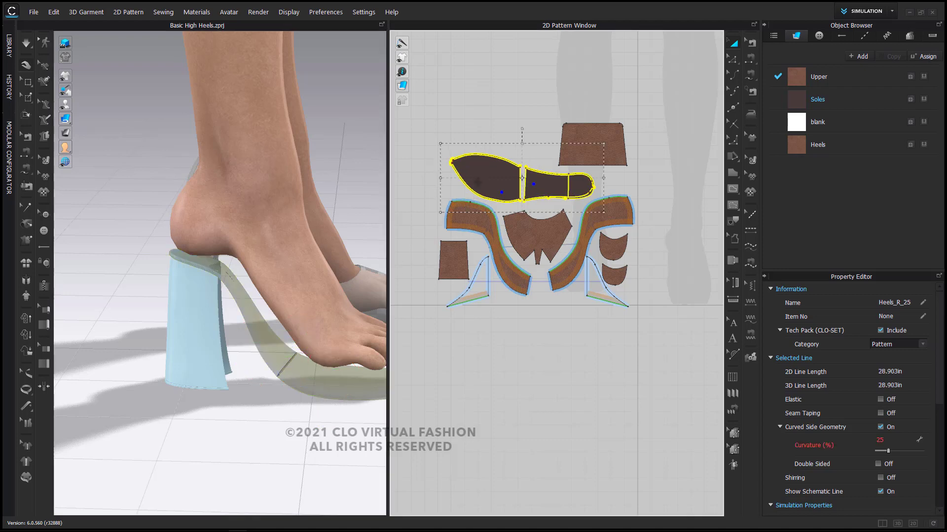
pyautogui.rightClick(478, 185)
pyautogui.click(508, 299)
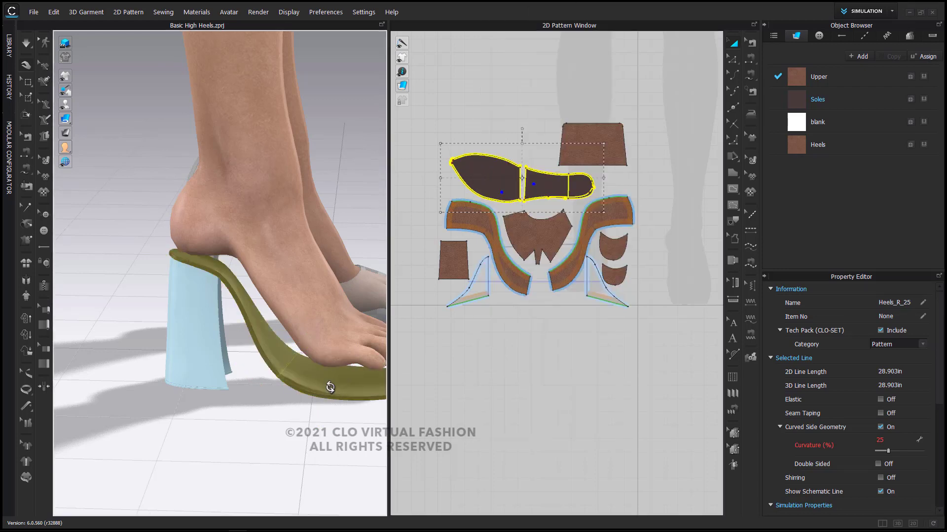
# Strengthen the two selected sole patterns and inspect the sole from the side and from underneath.
pyautogui.rightClick(329, 388)
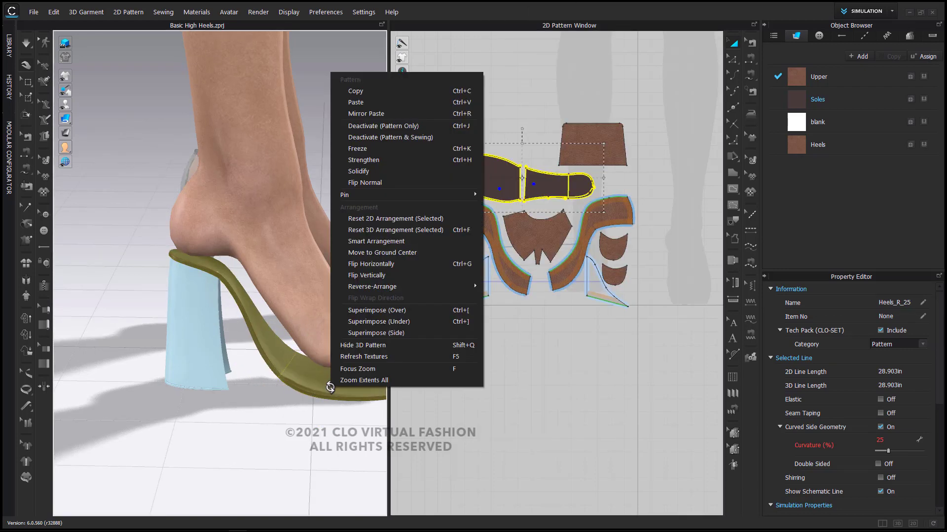
pyautogui.click(391, 160)
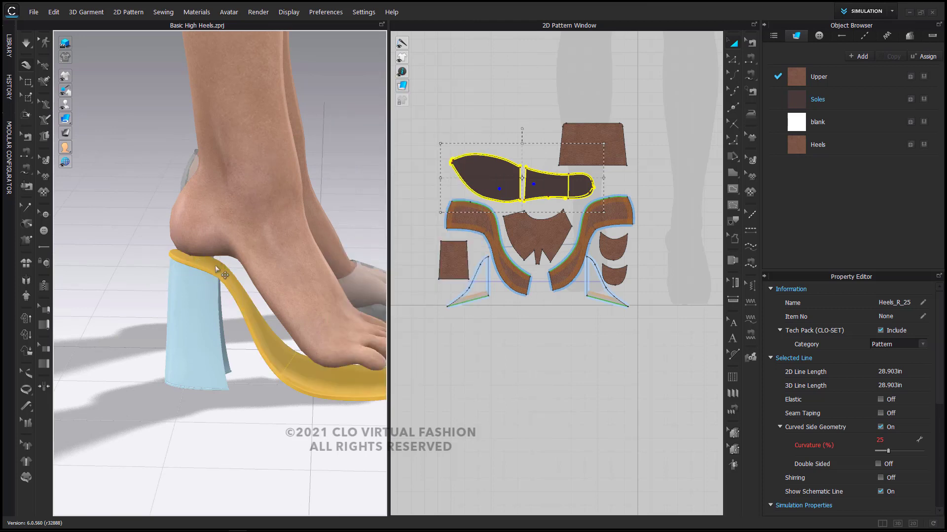
pyautogui.click(196, 269)
pyautogui.moveTo(320, 368); pyautogui.dragTo(340, 356, button='right')
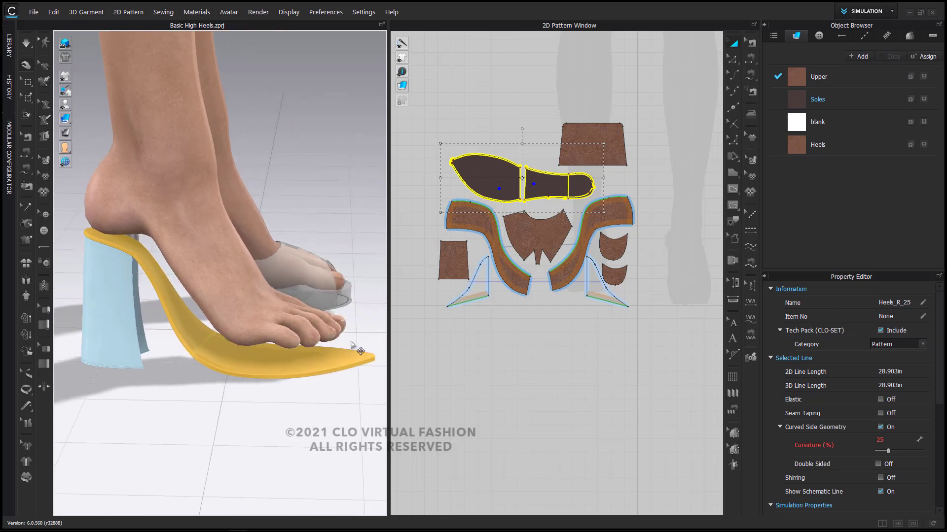
pyautogui.moveTo(343, 359); pyautogui.dragTo(313, 274, button='right')
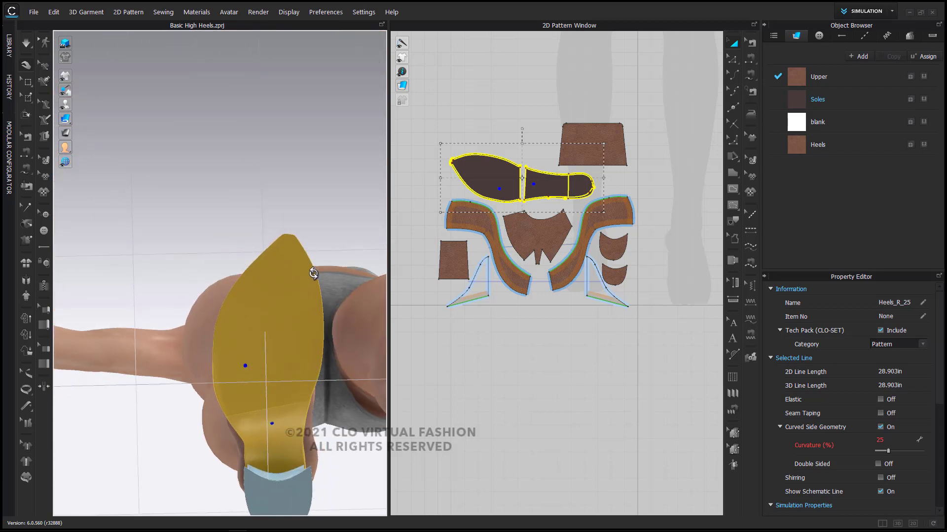
# View the sole against the foot with the translucent garment surface, restore the textured surface, and clear the selection.
pyautogui.moveTo(65, 119)
pyautogui.click(107, 121)
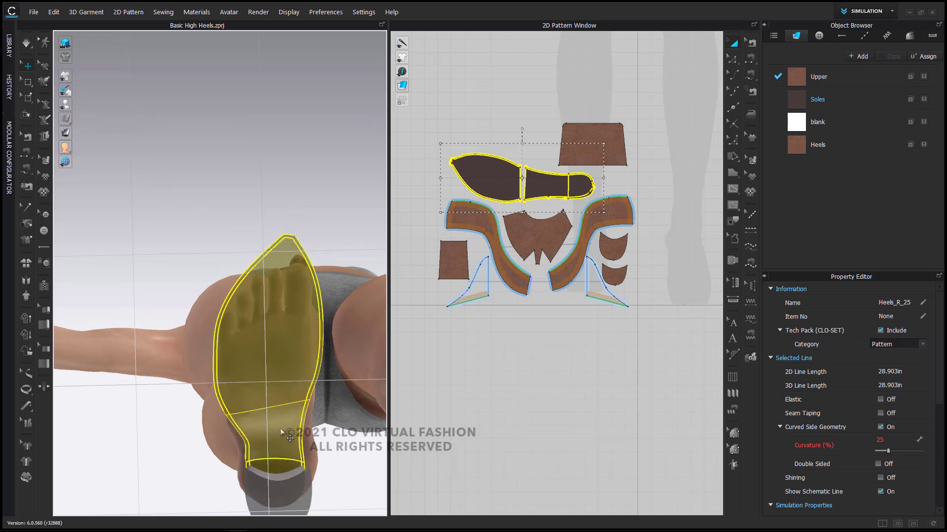
pyautogui.moveTo(288, 259); pyautogui.dragTo(252, 329, button='right')
pyautogui.moveTo(71, 119)
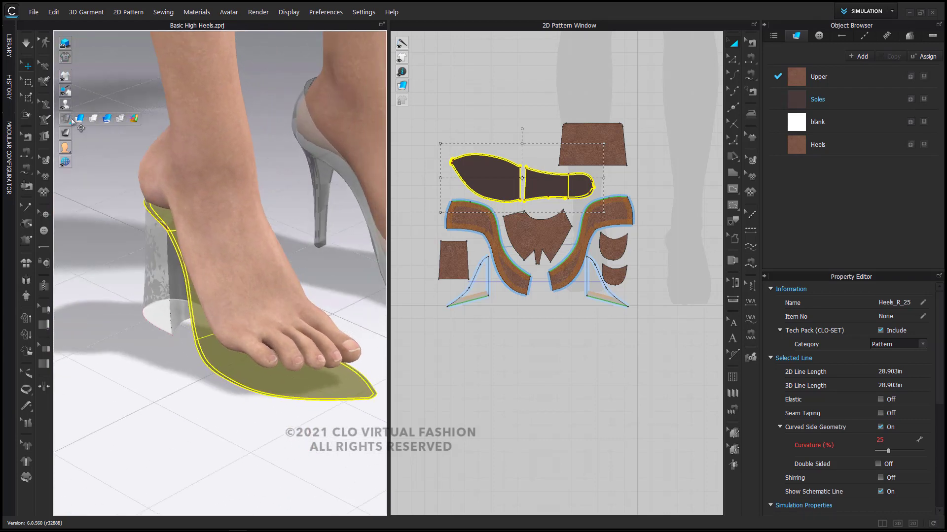
pyautogui.click(108, 118)
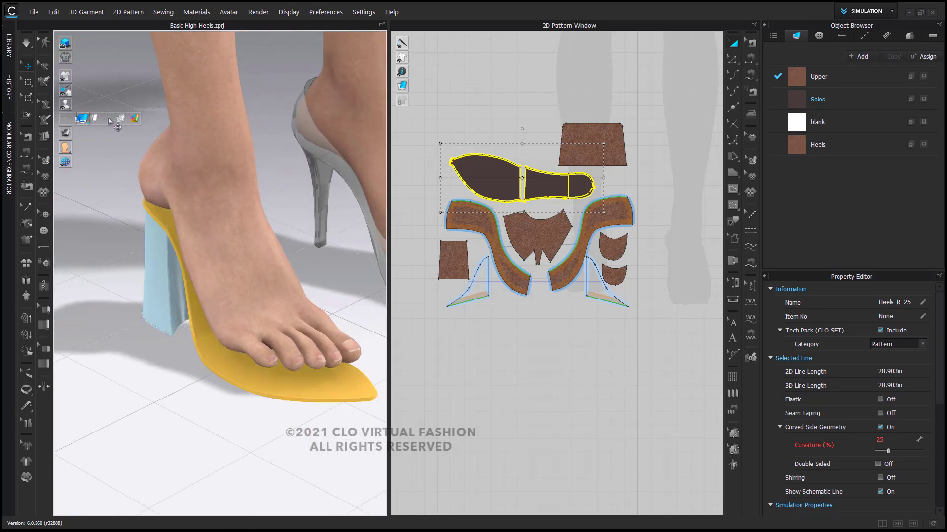
pyautogui.click(438, 409)
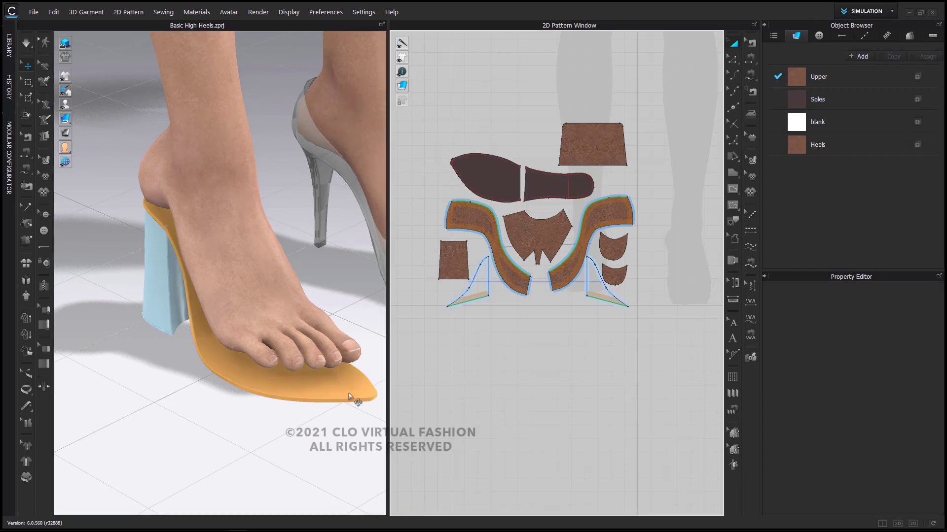
# Select the front and back sole patterns on the 3D shoe and freeze them.
pyautogui.moveTo(282, 392); pyautogui.dragTo(314, 391, button='right')
pyautogui.click(276, 386)
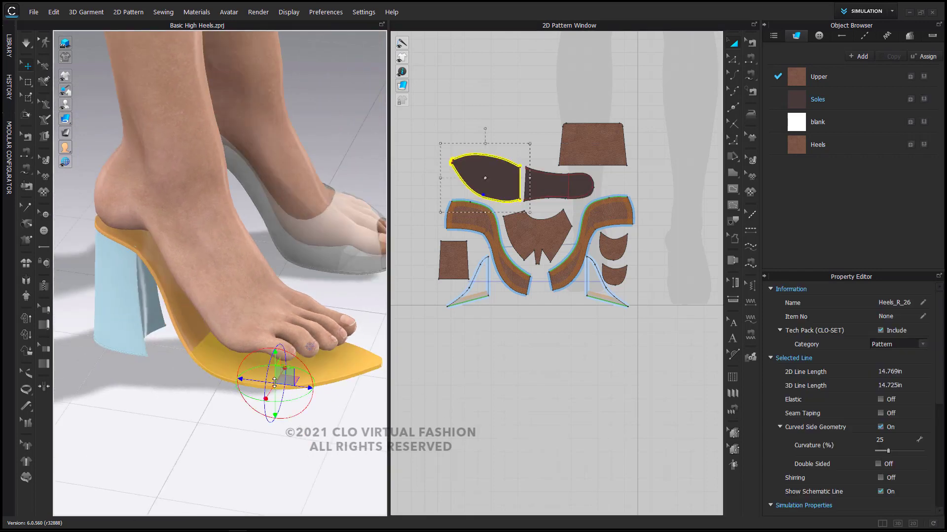
pyautogui.rightClick(161, 276)
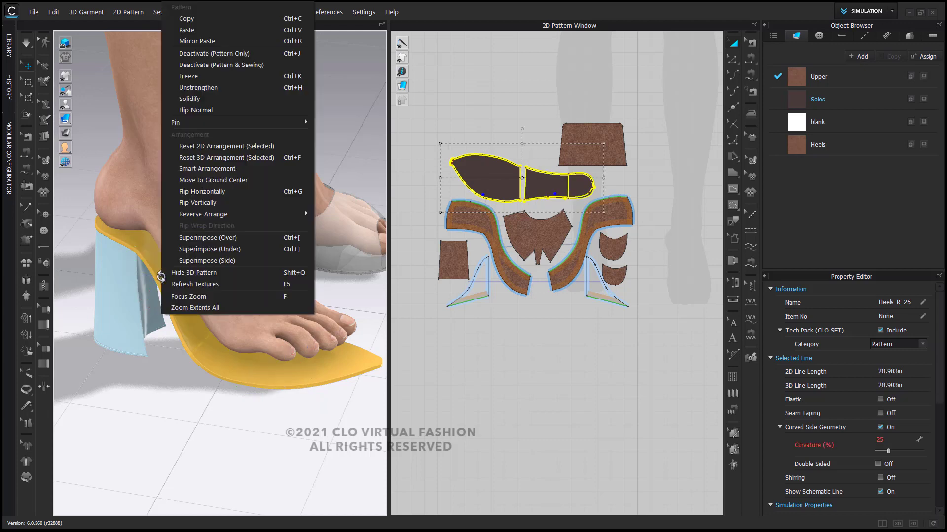
pyautogui.click(218, 98)
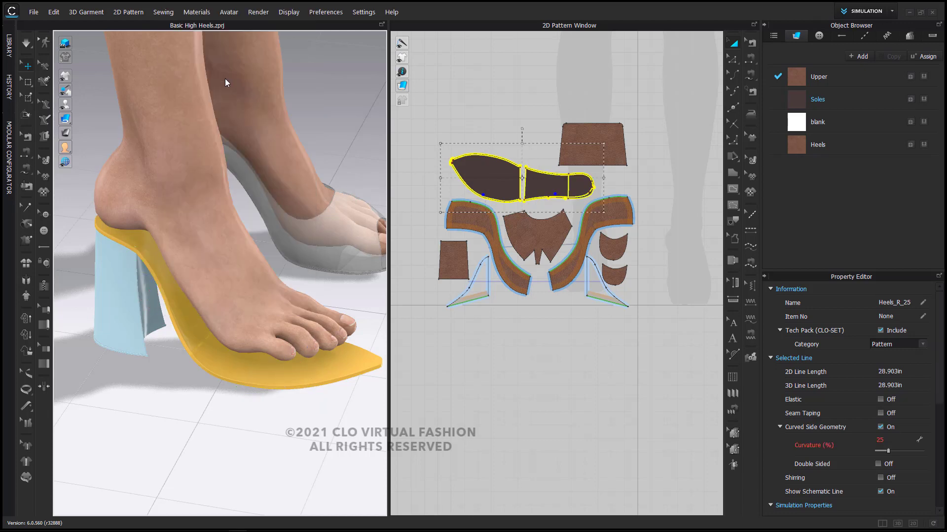
# Display the 2D patterns without their fabric texture and clear the sole selection.
pyautogui.click(416, 86)
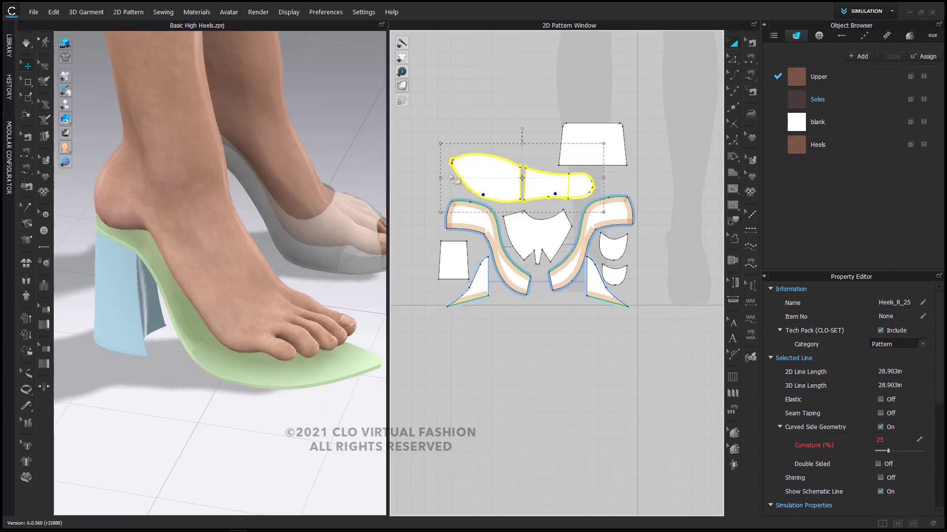
pyautogui.scroll(6, 494, 173)
pyautogui.scroll(-2, 599, 136)
pyautogui.click(660, 76)
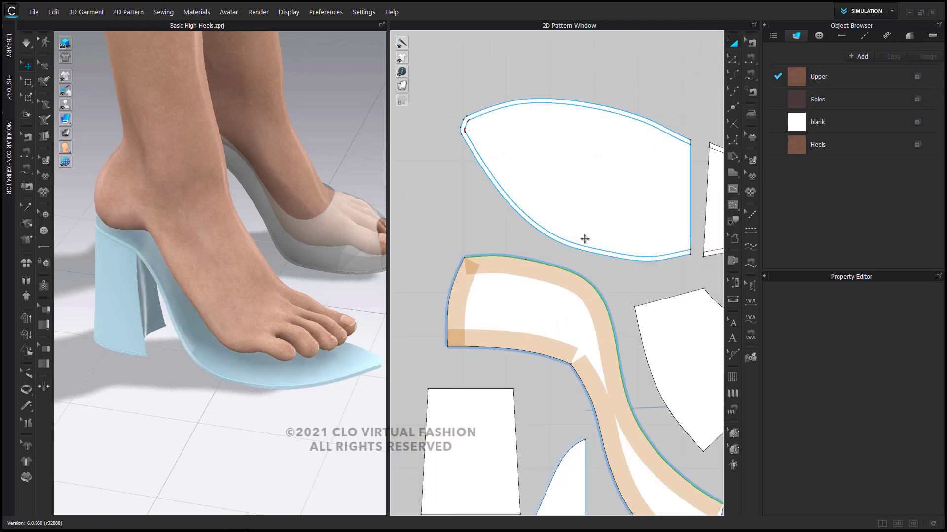
# Select the two seam-taped side patterns of the upper together with the toe pattern between them in the 2D layout.
pyautogui.moveTo(634, 250); pyautogui.dragTo(570, 236, button='middle')
pyautogui.click(483, 305)
pyautogui.scroll(4, 493, 314)
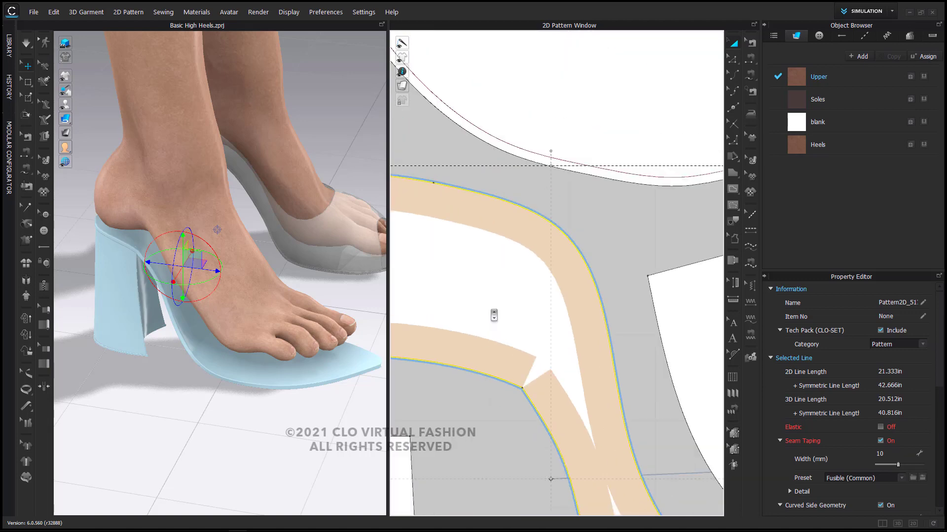
pyautogui.scroll(-5, 494, 313)
pyautogui.moveTo(492, 313); pyautogui.dragTo(411, 274, button='middle')
pyautogui.click(640, 408)
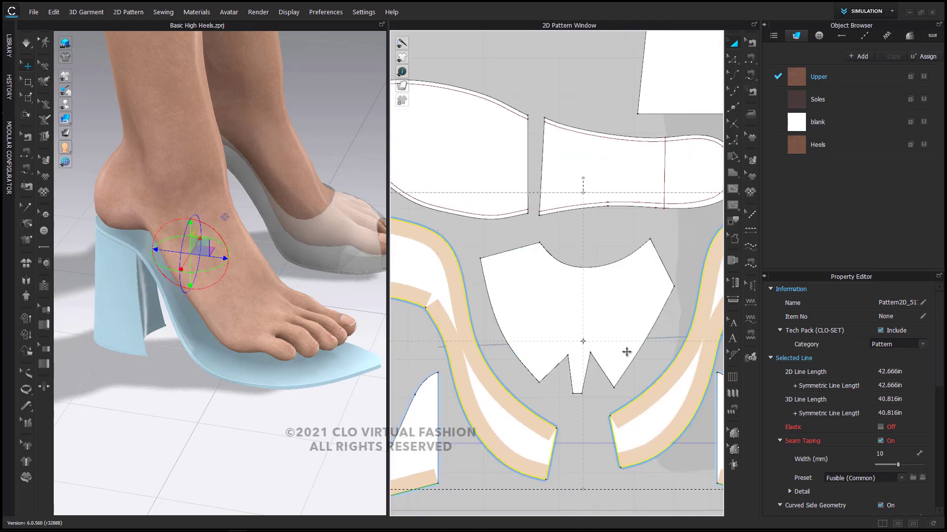
pyautogui.click(600, 336)
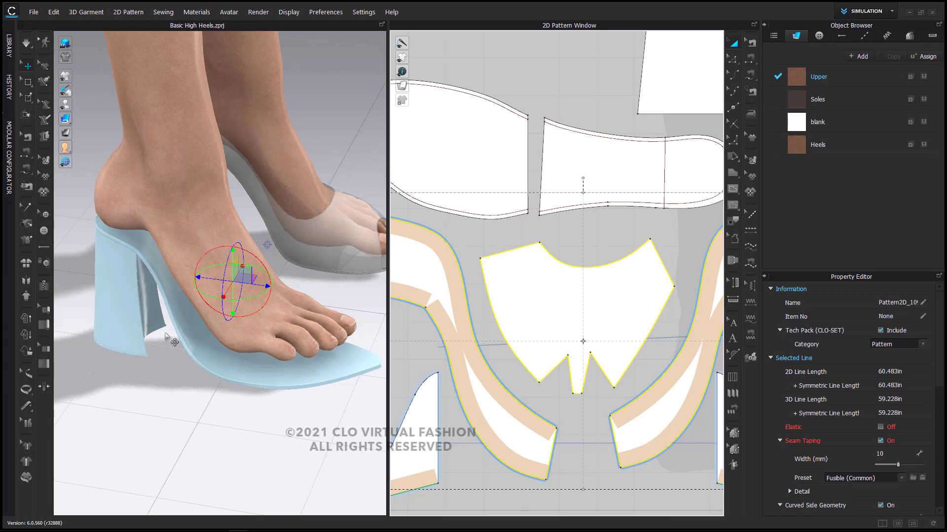
# Reduce the selection to the upper's two side patterns and examine them within the complete 2D pattern layout.
pyautogui.scroll(-5, 589, 346)
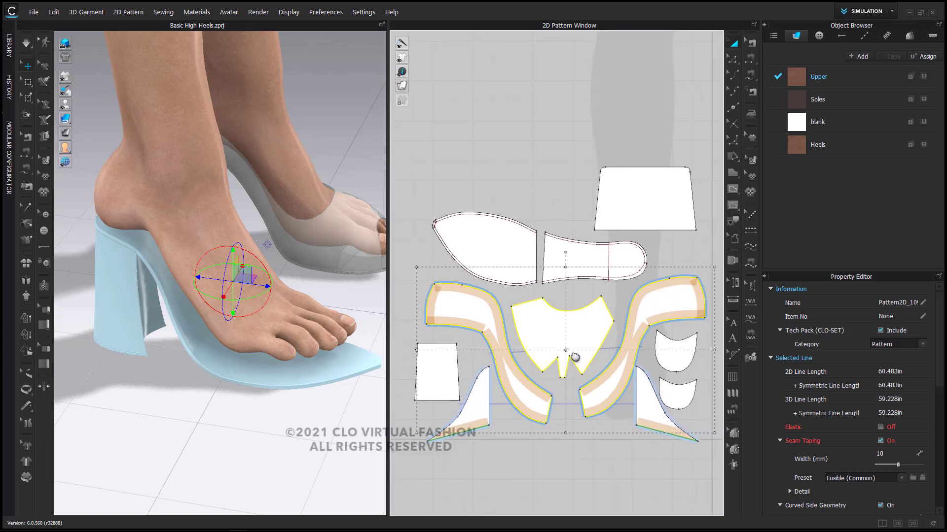
pyautogui.click(692, 243)
pyautogui.click(672, 289)
pyautogui.click(487, 318)
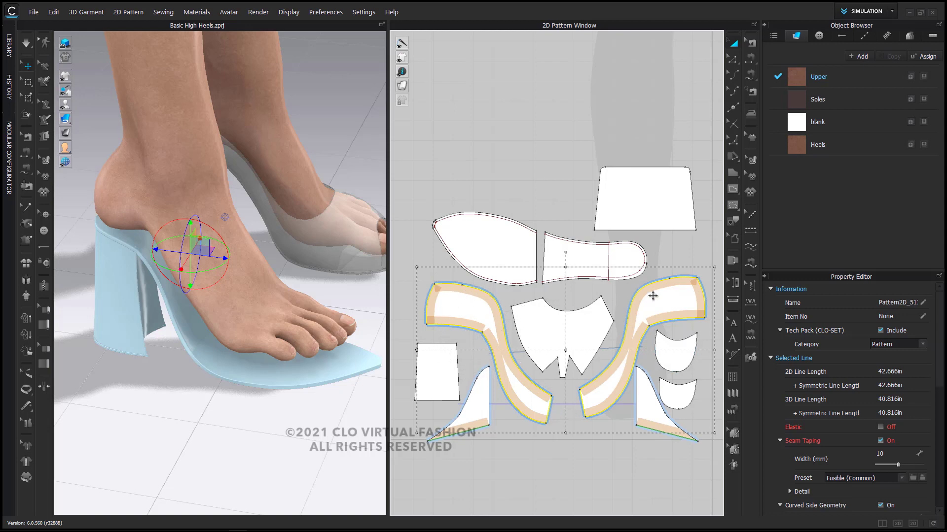
pyautogui.scroll(-2, 671, 277)
pyautogui.scroll(3, 670, 254)
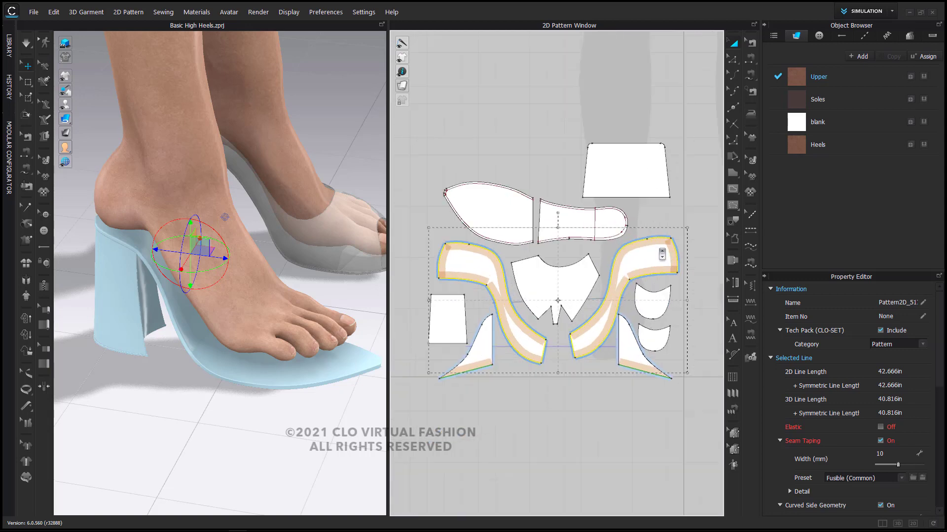
pyautogui.scroll(1, 648, 233)
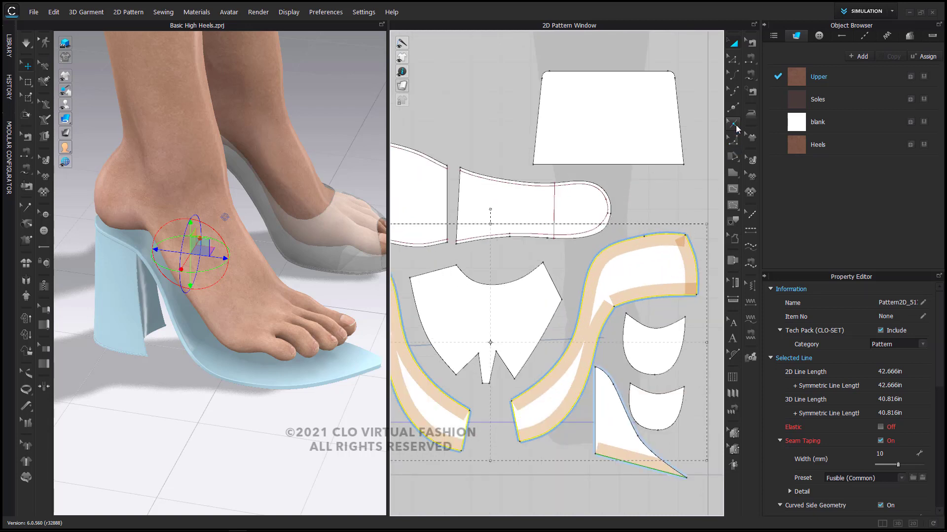
# Check the curve points on the 2D patterns and reselect both seam-taped side patterns of the upper.
pyautogui.click(733, 91)
pyautogui.click(666, 217)
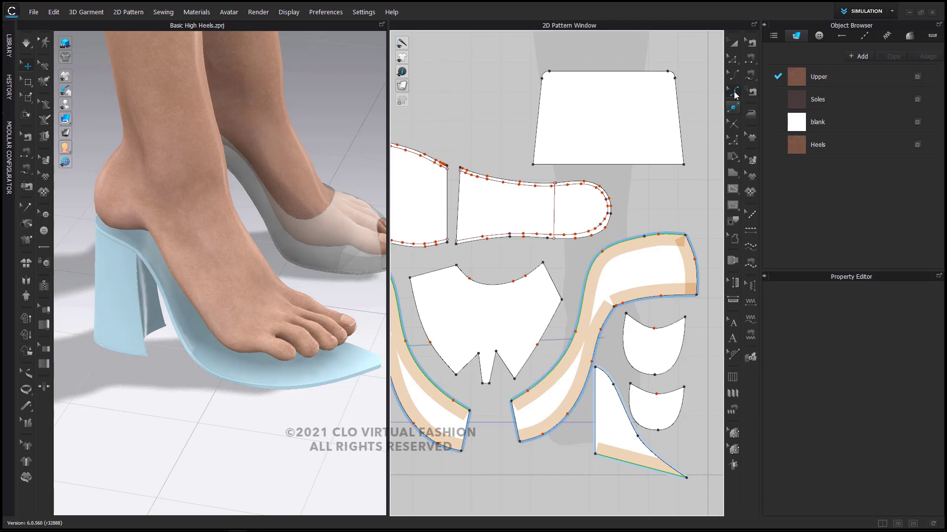
pyautogui.press('a')
pyautogui.click(545, 395)
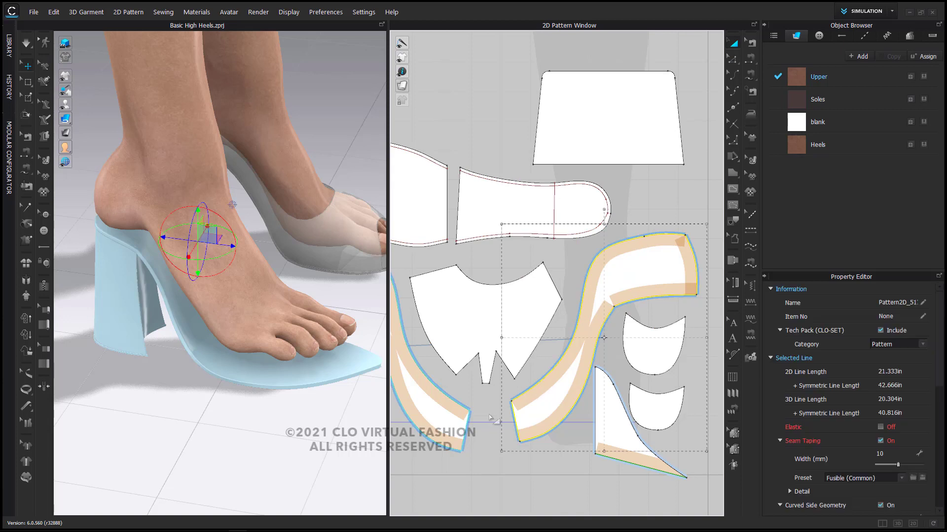
pyautogui.keyDown('shift'); pyautogui.click(443, 427); pyautogui.keyUp('shift')
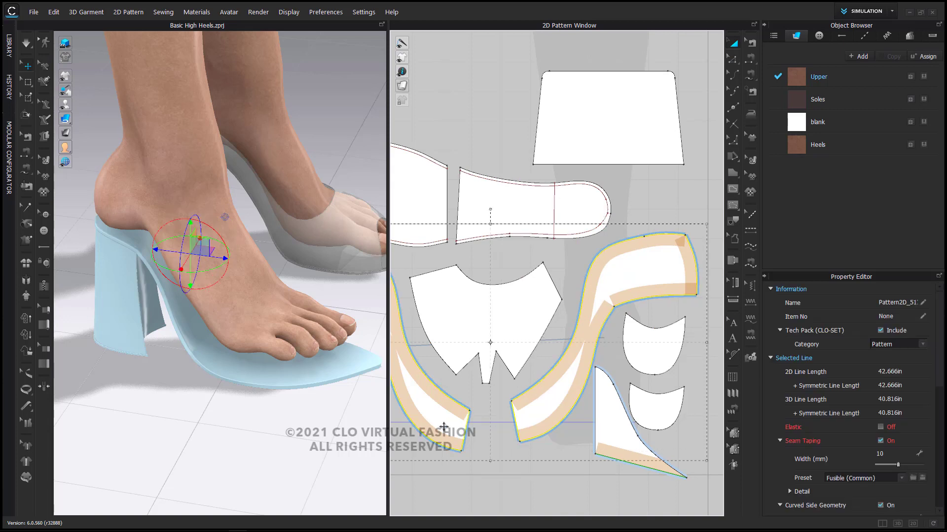
# Show the upper pieces on the 3D shoe and select both side pieces, viewing them from the front.
pyautogui.click(330, 442)
pyautogui.click(250, 353)
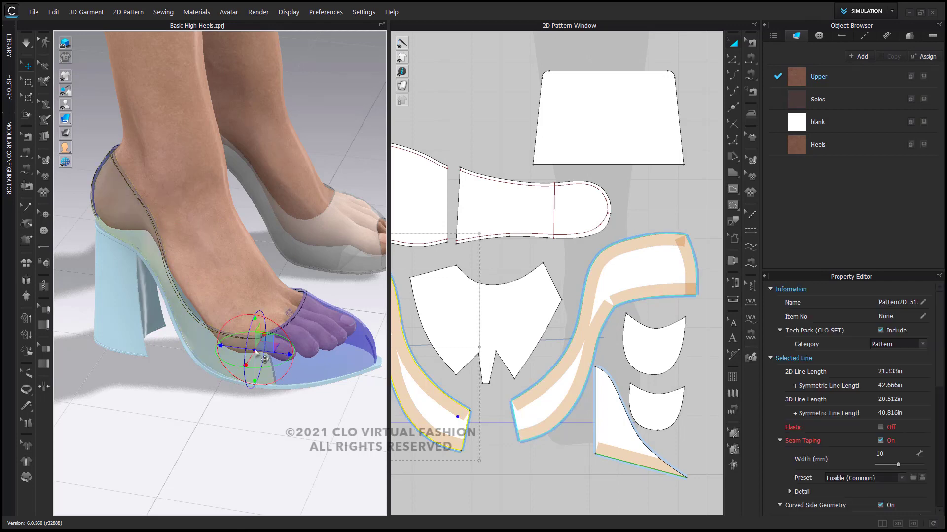
pyautogui.moveTo(250, 353); pyautogui.dragTo(287, 400, button='right')
pyautogui.click(287, 399)
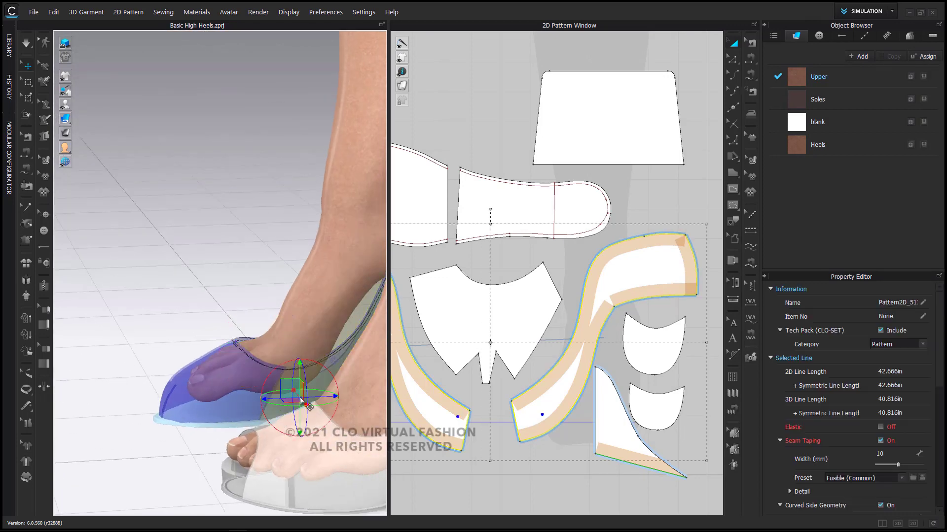
pyautogui.press('2')
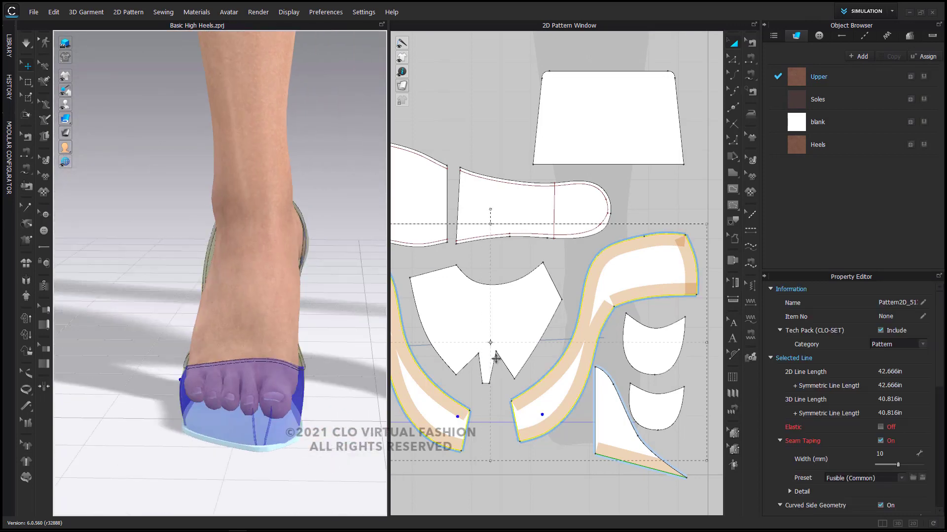
# Select the toe pattern to locate it on the 3D shoe, clear the selection, and inspect the deactivated upper around the toes.
pyautogui.click(511, 327)
pyautogui.moveTo(303, 454); pyautogui.dragTo(386, 447, button='right')
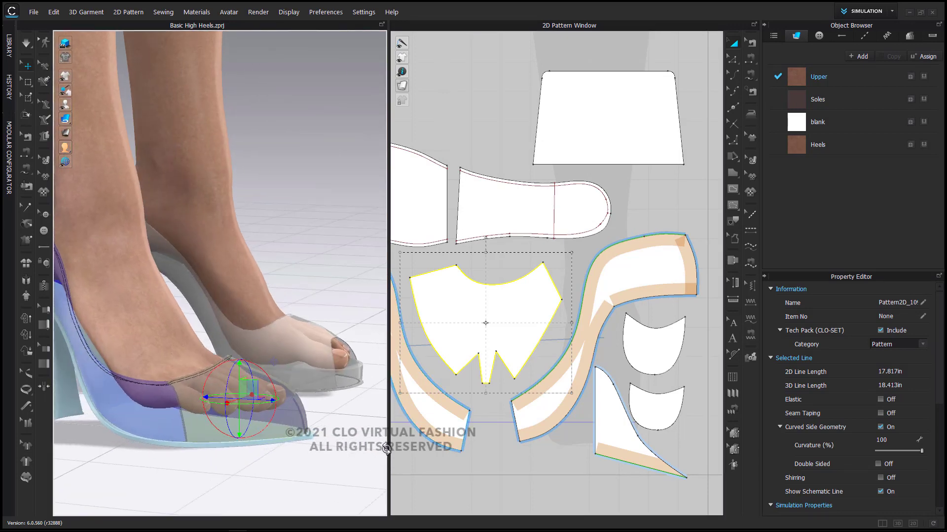
pyautogui.click(342, 462)
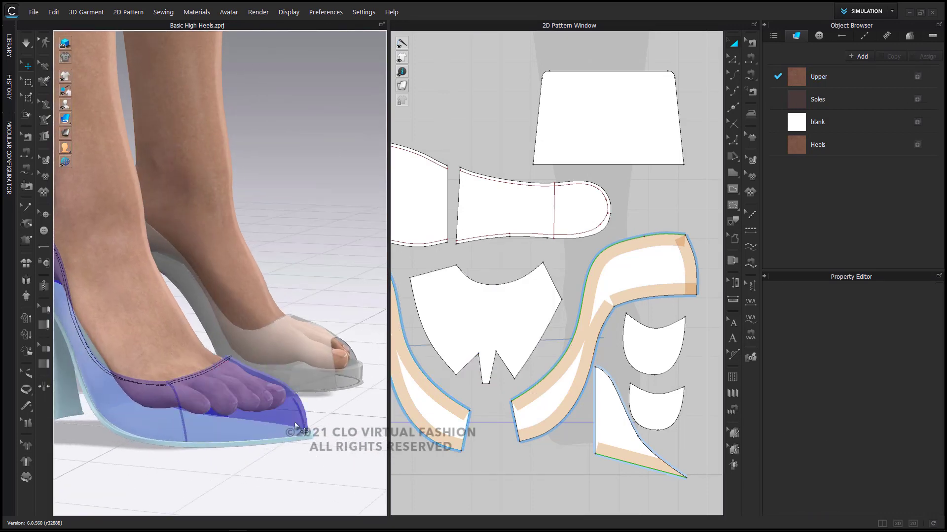
pyautogui.moveTo(315, 439); pyautogui.dragTo(327, 397, button='right')
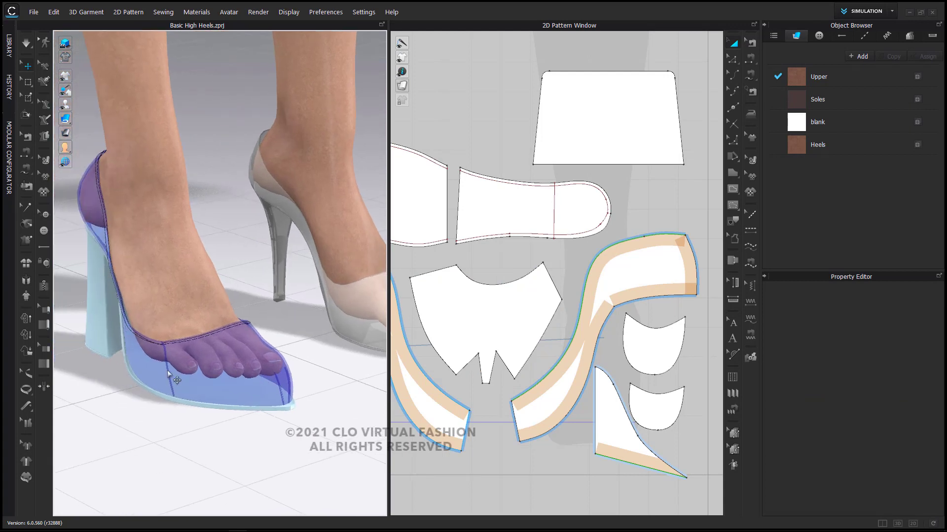
pyautogui.scroll(2, 167, 371)
pyautogui.scroll(2, 171, 387)
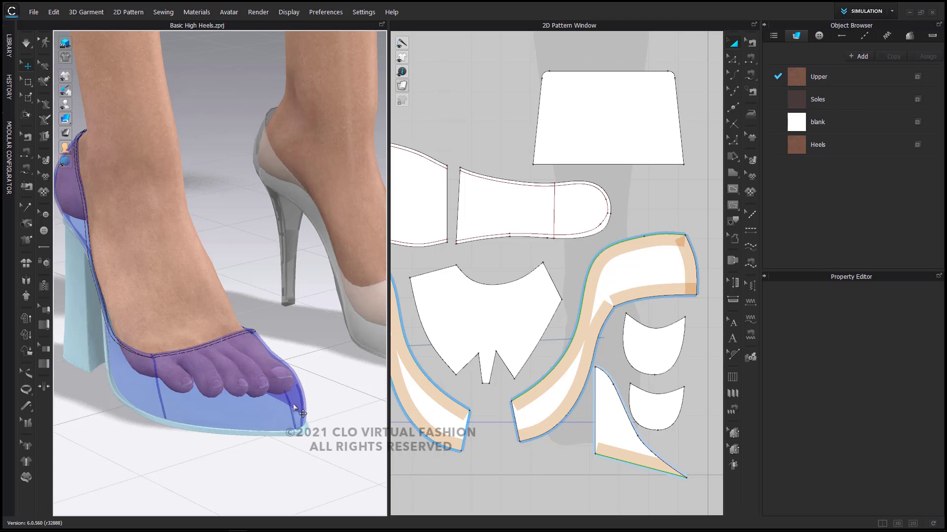
pyautogui.moveTo(293, 404); pyautogui.dragTo(375, 345, button='right')
# Select the toe pattern of the upper and activate it on the 3D shoe.
pyautogui.click(225, 337)
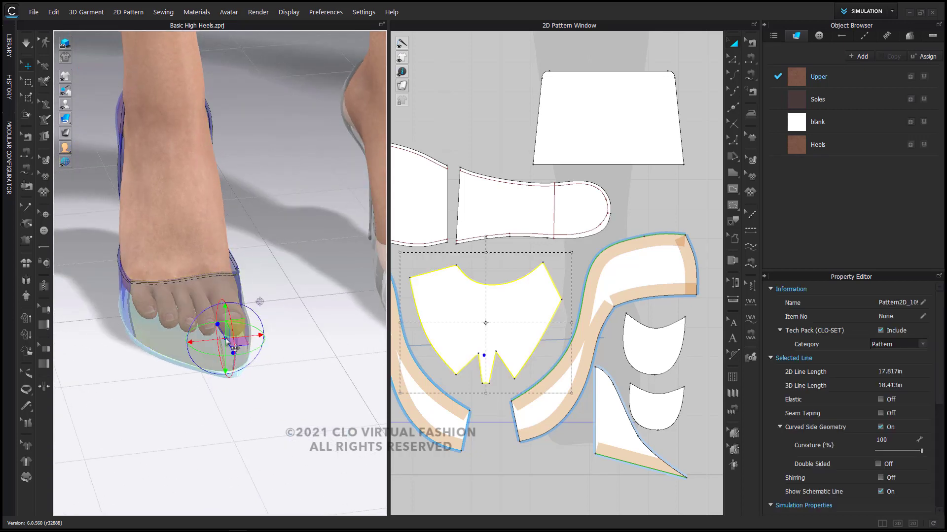
pyautogui.moveTo(235, 348); pyautogui.dragTo(370, 295, button='right')
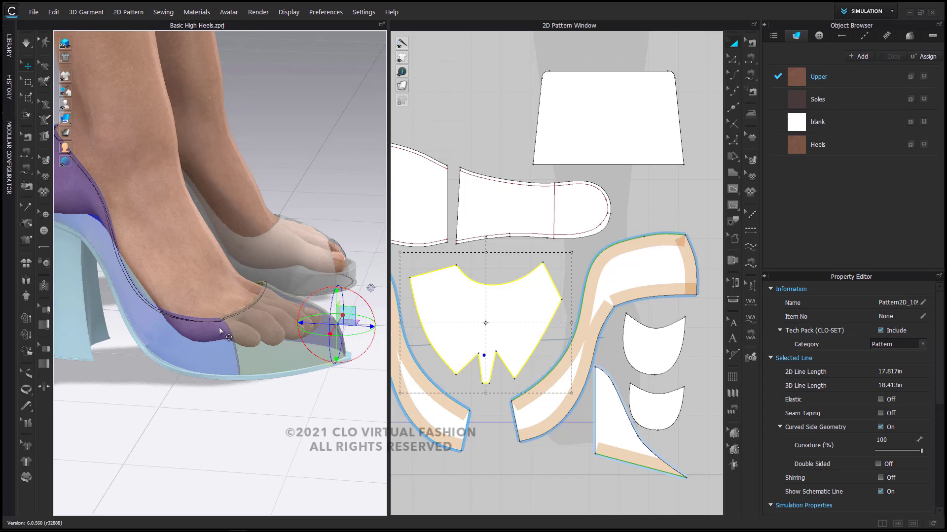
pyautogui.scroll(5, 394, 338)
pyautogui.scroll(-6, 474, 338)
pyautogui.moveTo(515, 340); pyautogui.dragTo(578, 337, button='middle')
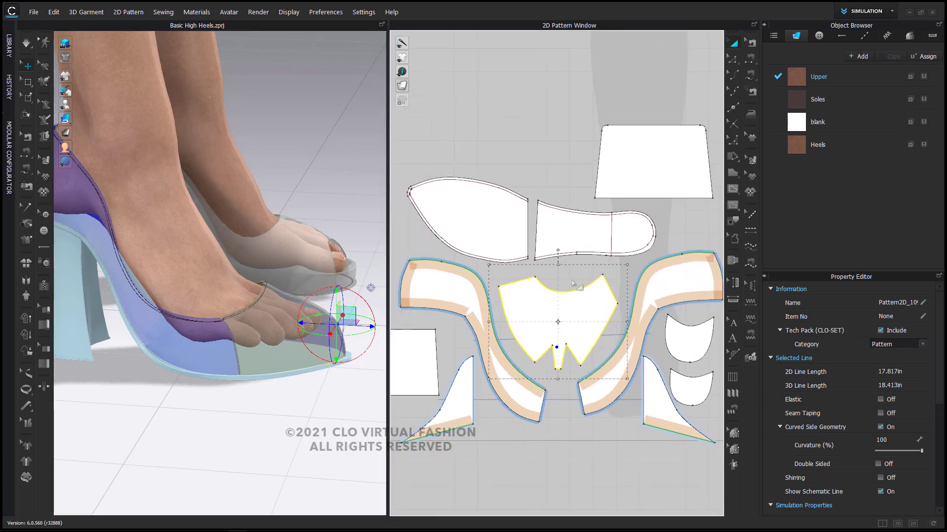
pyautogui.click(573, 281)
pyautogui.click(548, 323)
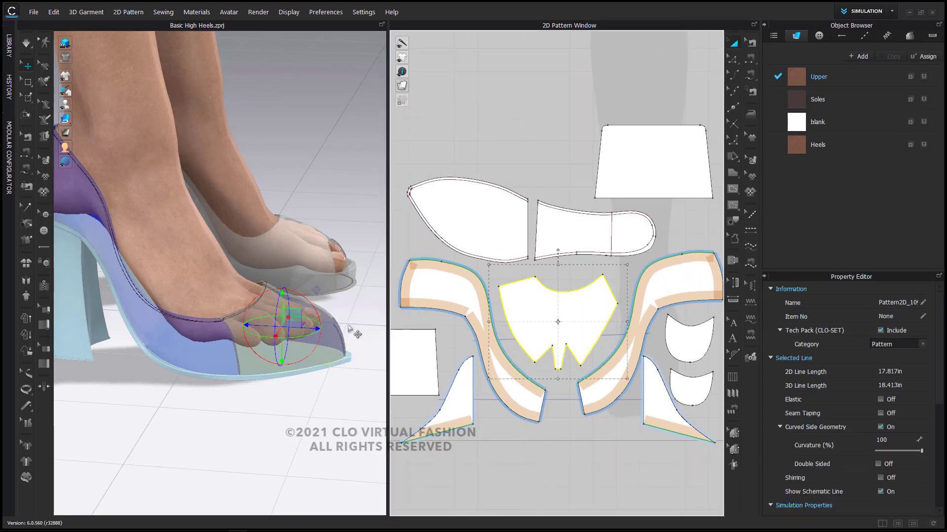
pyautogui.rightClick(329, 351)
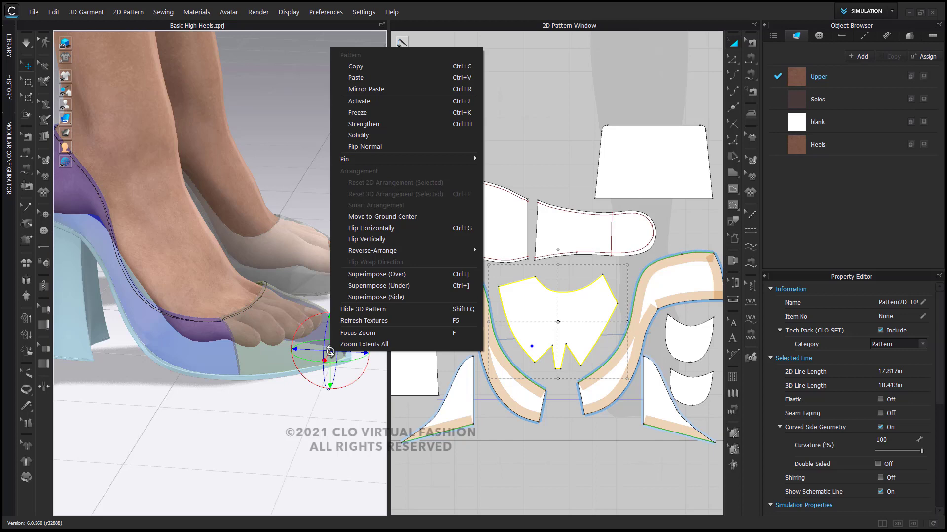
pyautogui.click(372, 102)
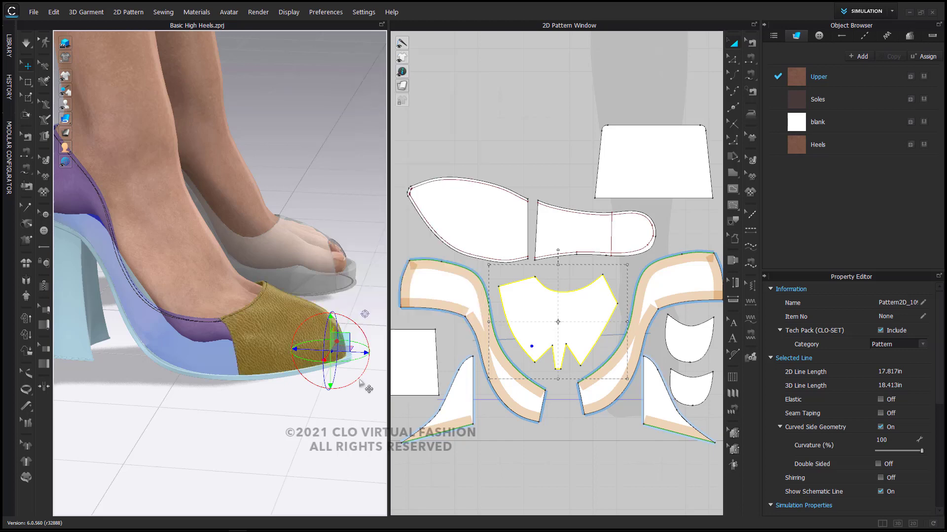
# Remove the seamline normal map from both seams joining the toe pattern to the side patterns.
pyautogui.moveTo(343, 421); pyautogui.dragTo(269, 433, button='right')
pyautogui.moveTo(212, 290); pyautogui.dragTo(316, 378, button='middle')
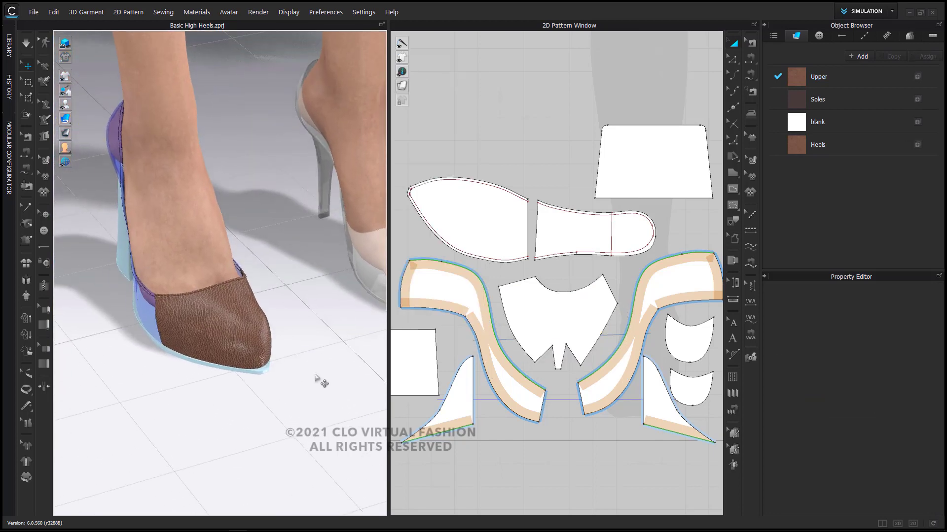
pyautogui.click(241, 339)
pyautogui.moveTo(303, 365); pyautogui.dragTo(366, 358, button='right')
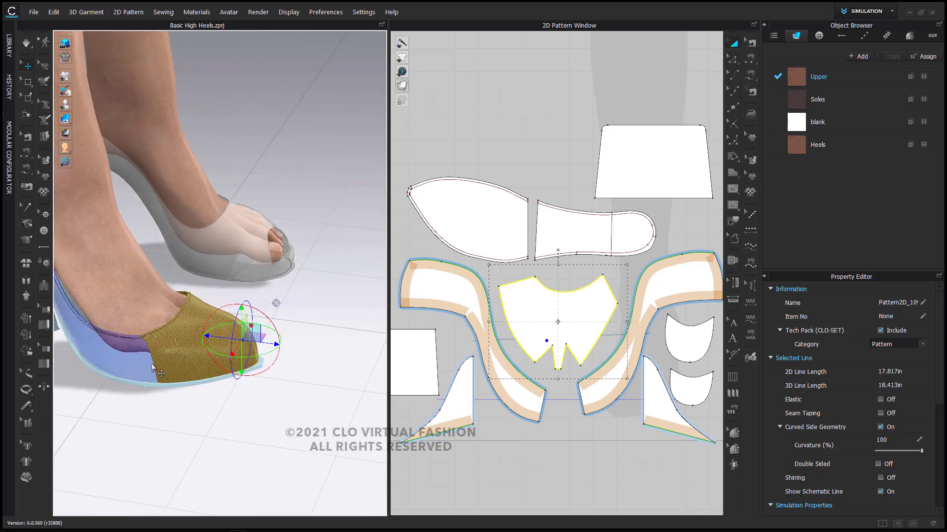
pyautogui.scroll(4, 154, 365)
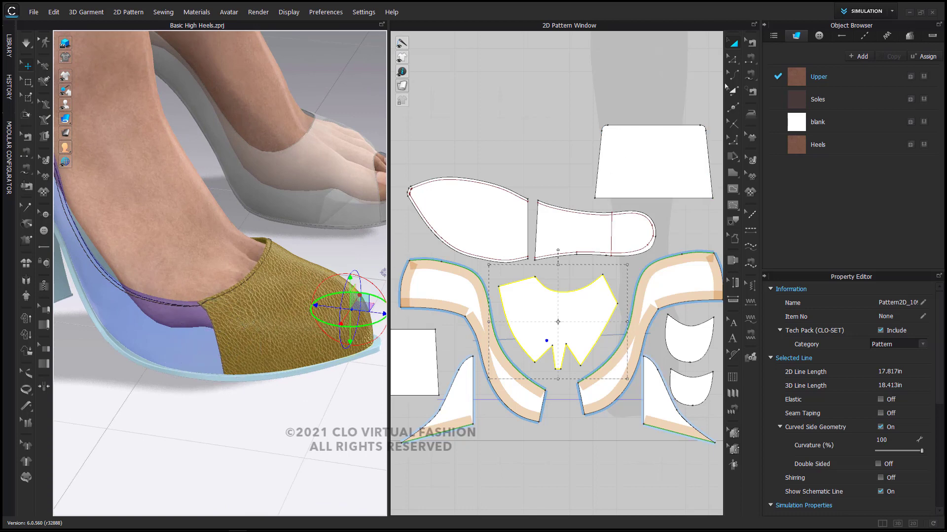
pyautogui.click(752, 43)
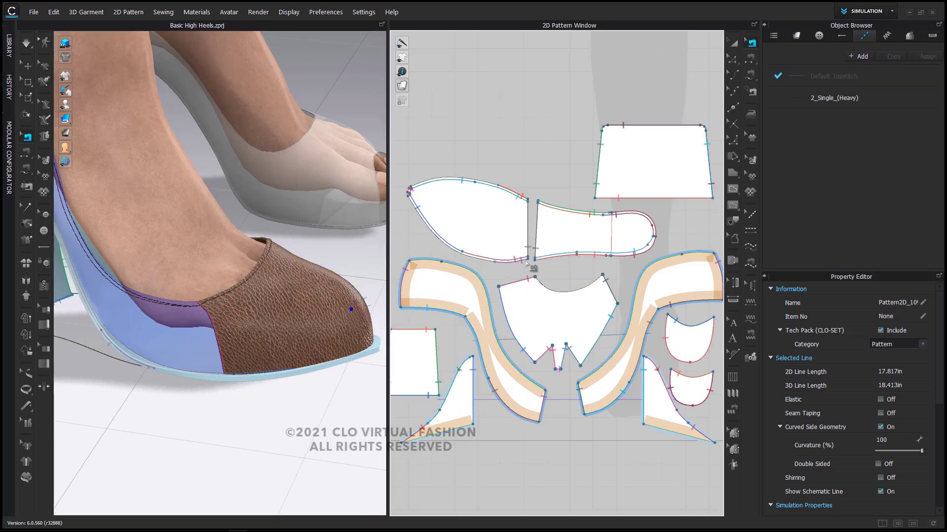
pyautogui.click(506, 286)
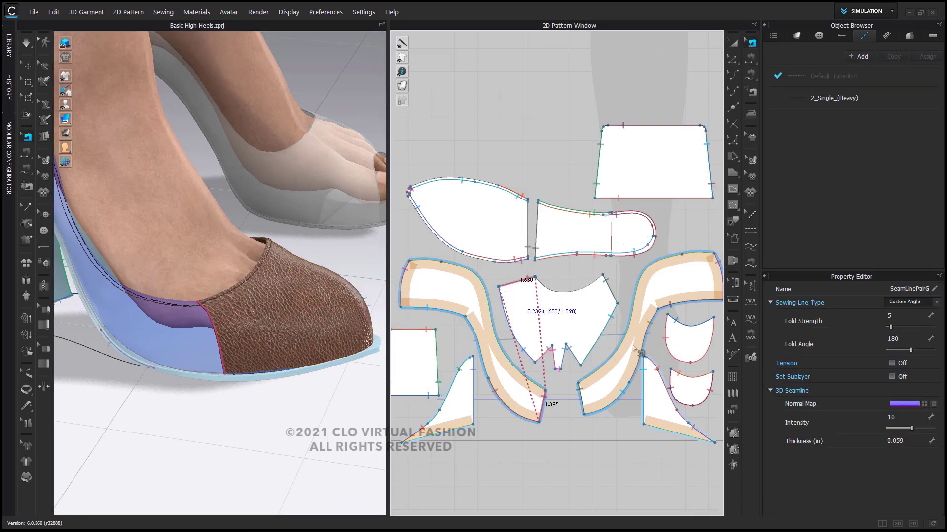
pyautogui.click(934, 405)
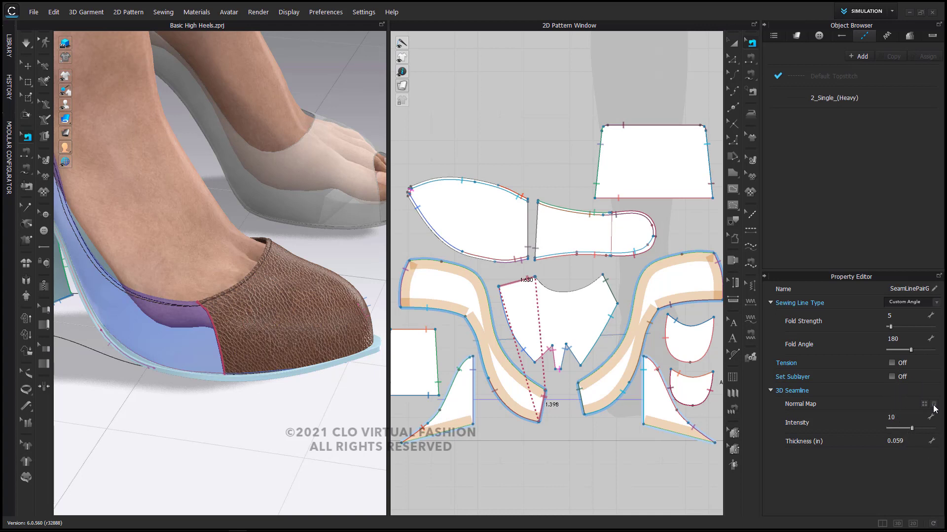
pyautogui.click(582, 406)
pyautogui.click(933, 404)
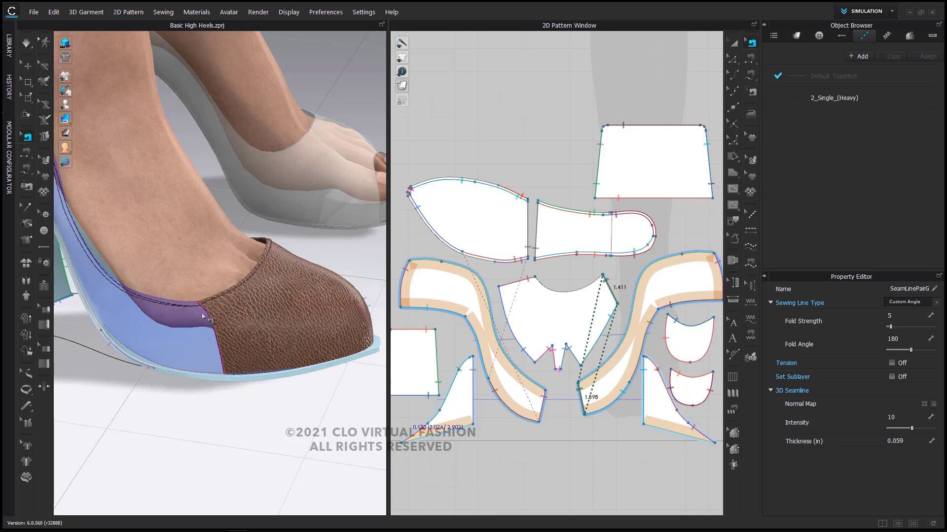
# Select both dart seams at the tip of the toe pattern, remove their seamline normal map, and clear the selection.
pyautogui.click(550, 357)
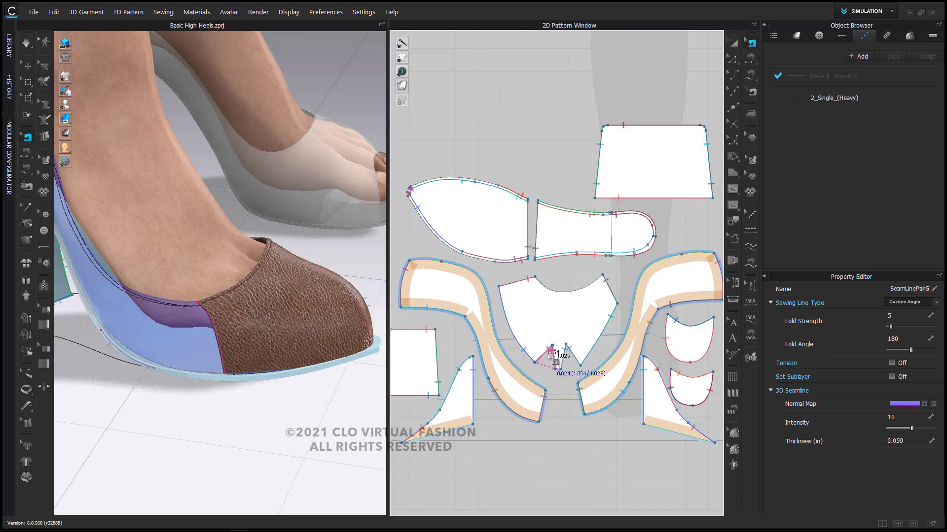
pyautogui.click(582, 366)
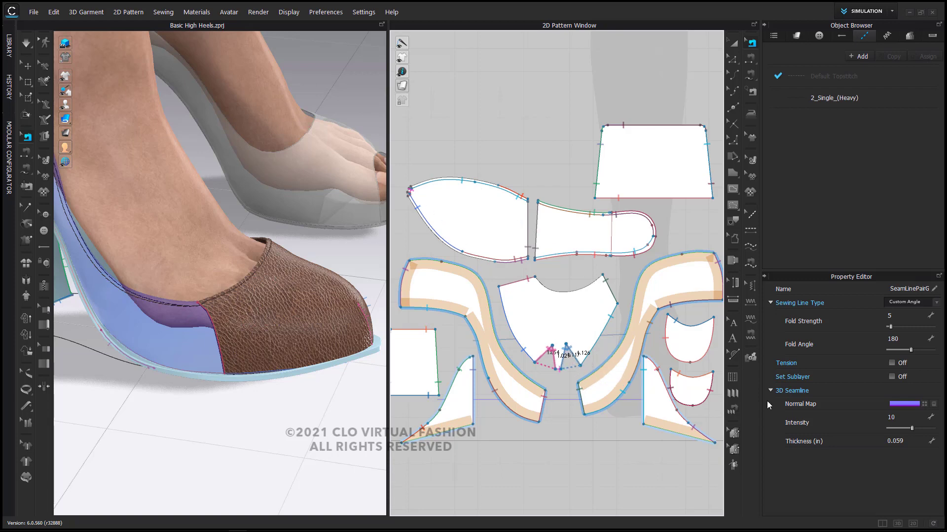
pyautogui.click(934, 405)
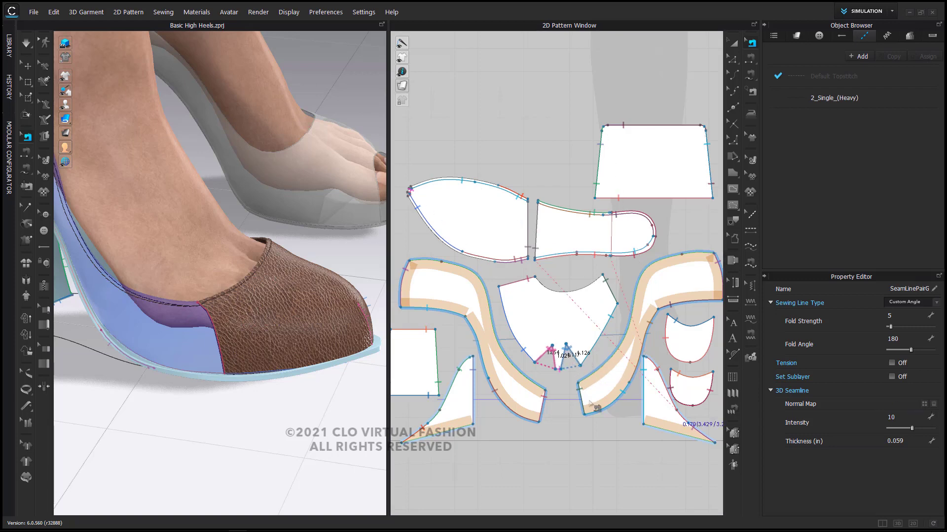
pyautogui.moveTo(355, 407); pyautogui.dragTo(239, 423, button='right')
pyautogui.click(288, 416)
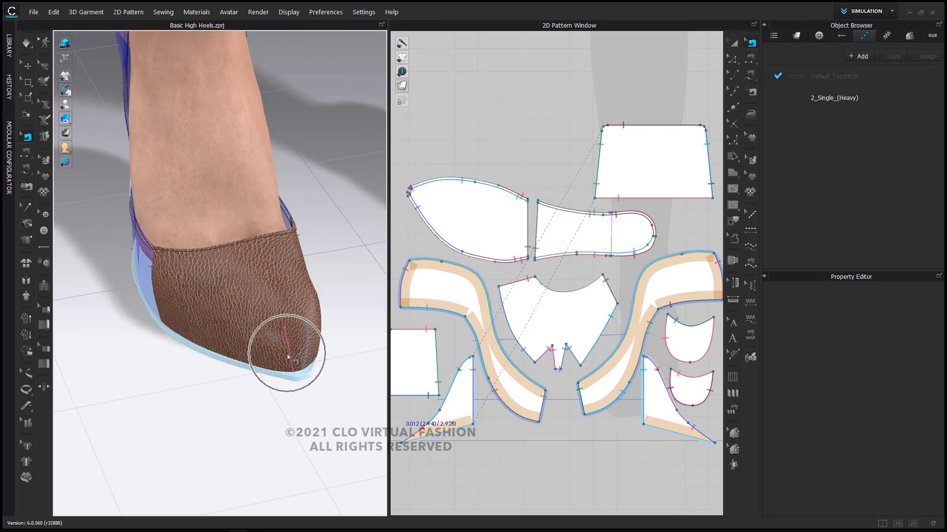
pyautogui.scroll(3, 291, 359)
pyautogui.scroll(-3, 307, 364)
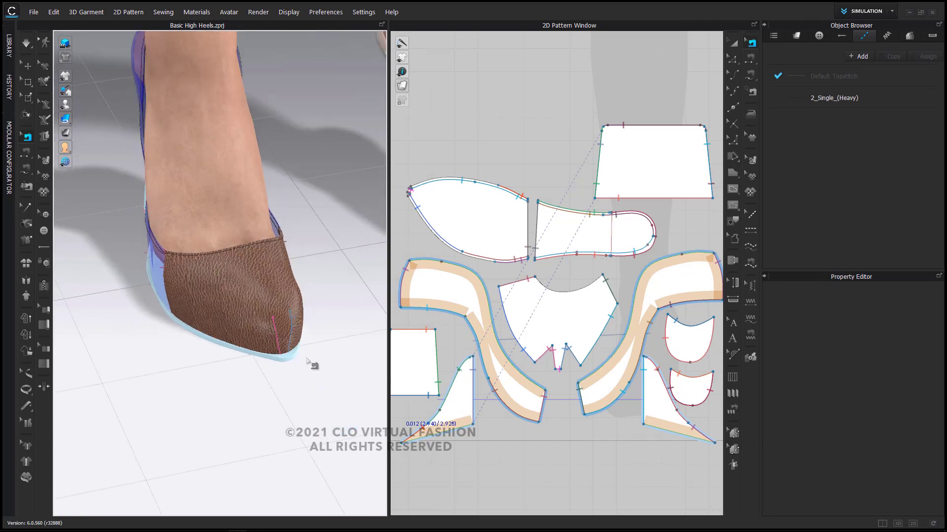
# Select both side patterns of the upper on the 3D shoe, activate them, and clear the selection.
pyautogui.moveTo(233, 359); pyautogui.dragTo(255, 362, button='right')
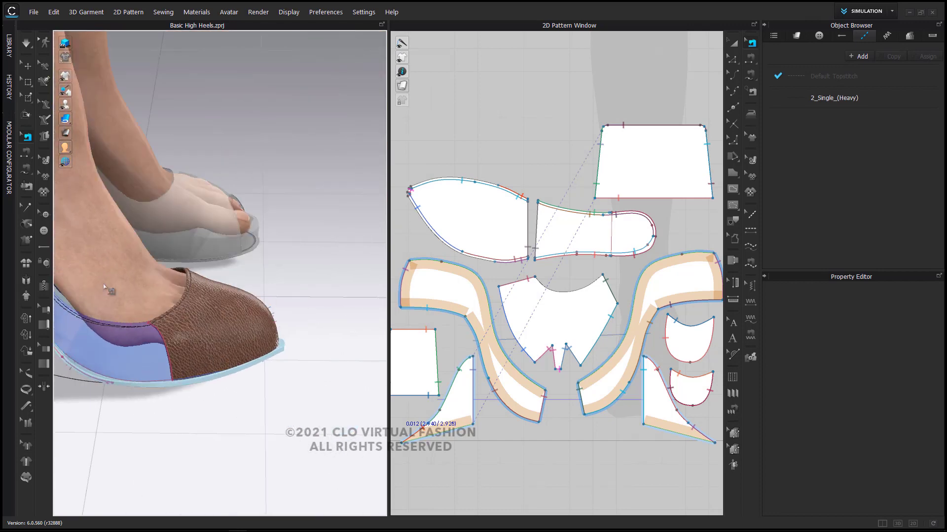
pyautogui.click(27, 66)
pyautogui.click(131, 353)
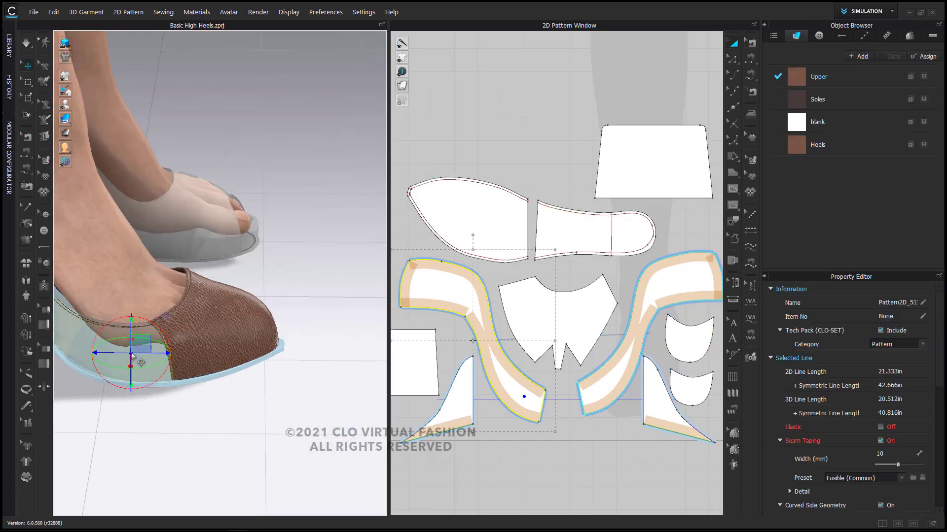
pyautogui.moveTo(284, 383); pyautogui.dragTo(231, 385, button='right')
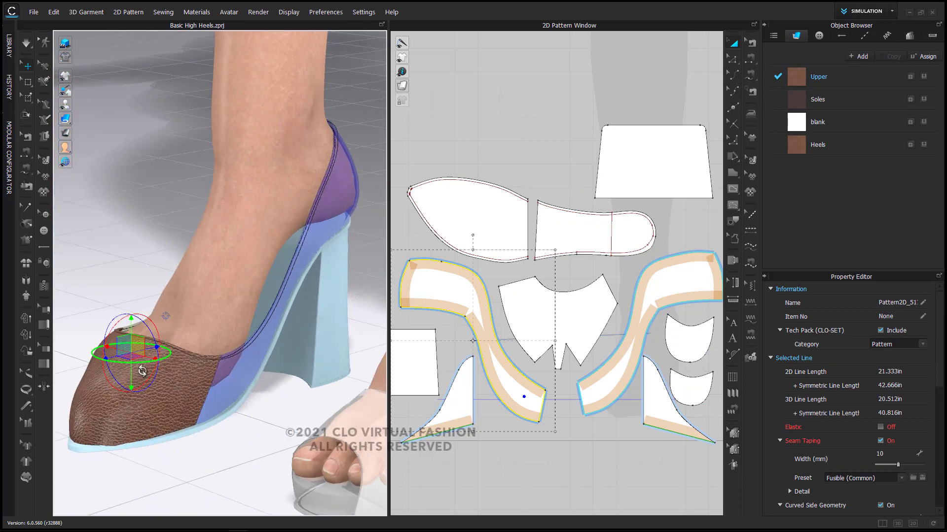
pyautogui.keyDown('shift'); pyautogui.click(233, 387); pyautogui.keyUp('shift')
pyautogui.rightClick(232, 385)
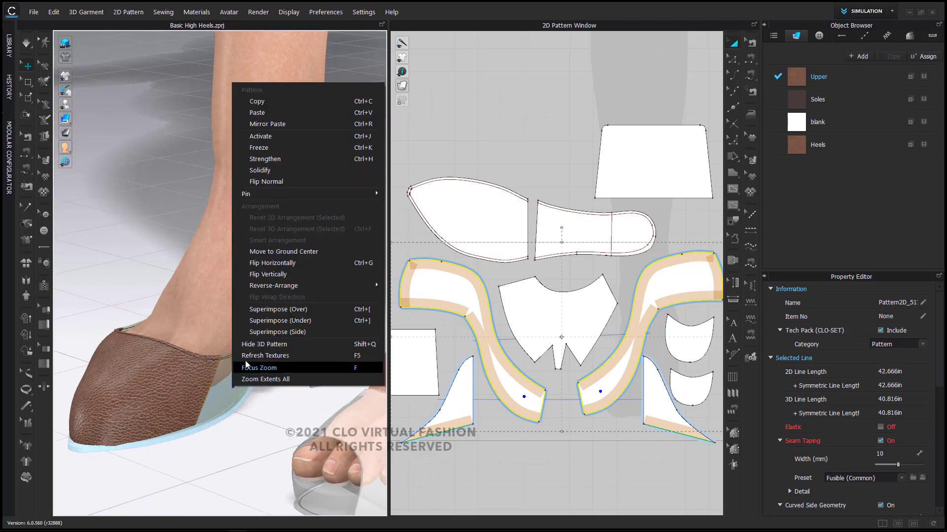
pyautogui.click(266, 136)
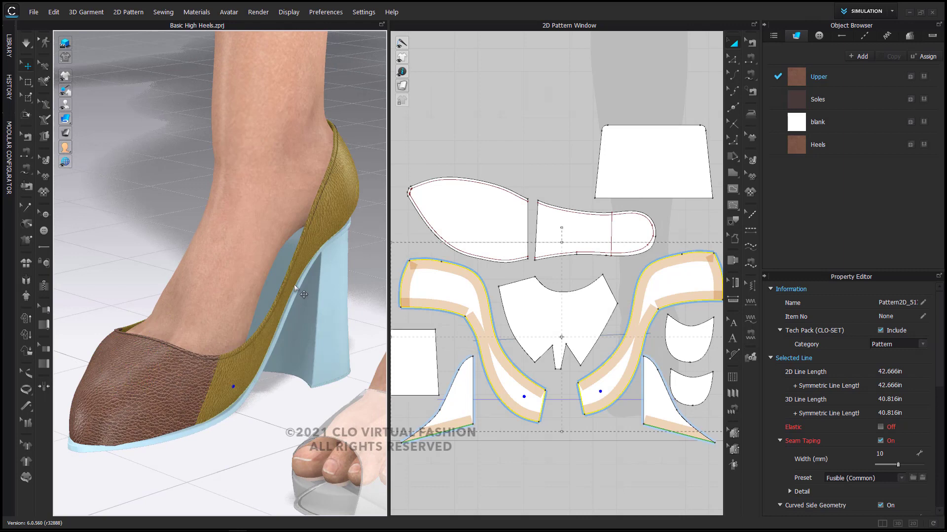
pyautogui.click(290, 401)
pyautogui.scroll(5, 271, 437)
pyautogui.moveTo(271, 438); pyautogui.dragTo(358, 437, button='right')
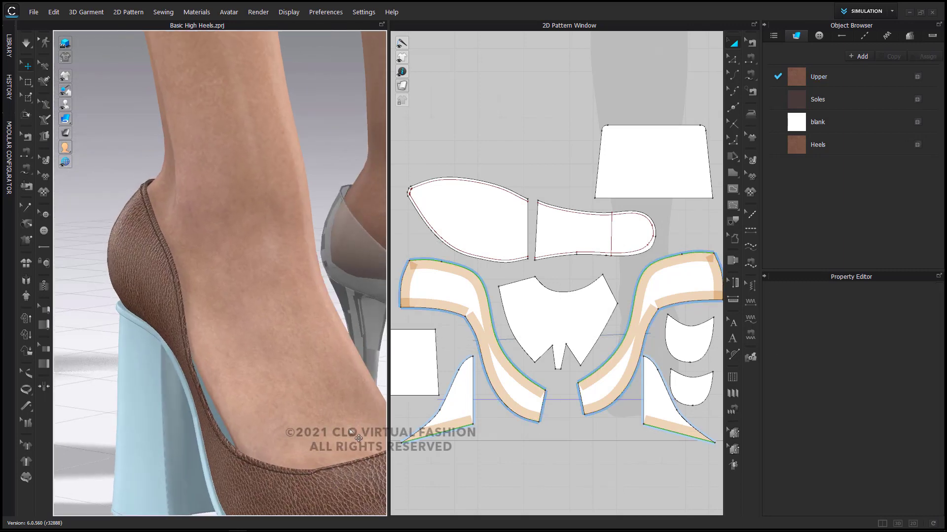
pyautogui.scroll(-5, 327, 405)
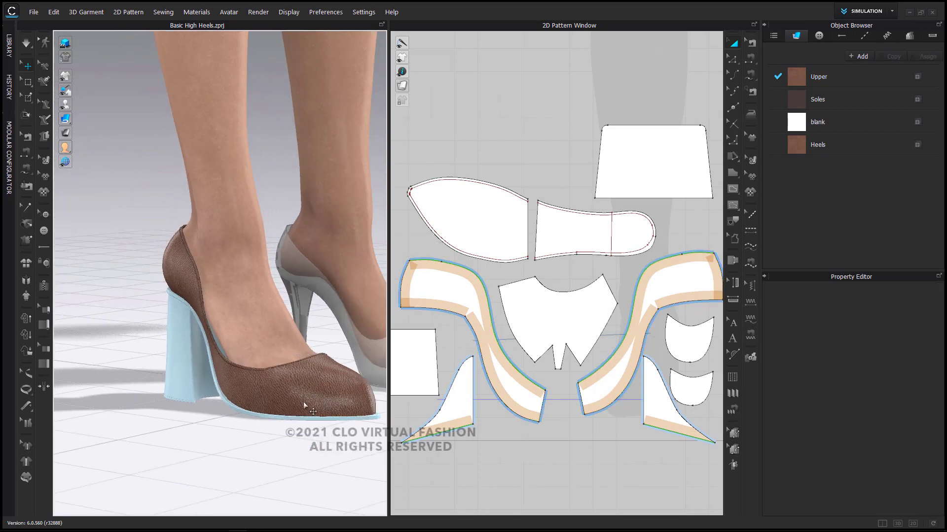
# Examine the leather texture placement on the toe pattern and a side pattern with the Edit Texture tool.
pyautogui.press('ctrl')
pyautogui.click(48, 163)
pyautogui.click(312, 400)
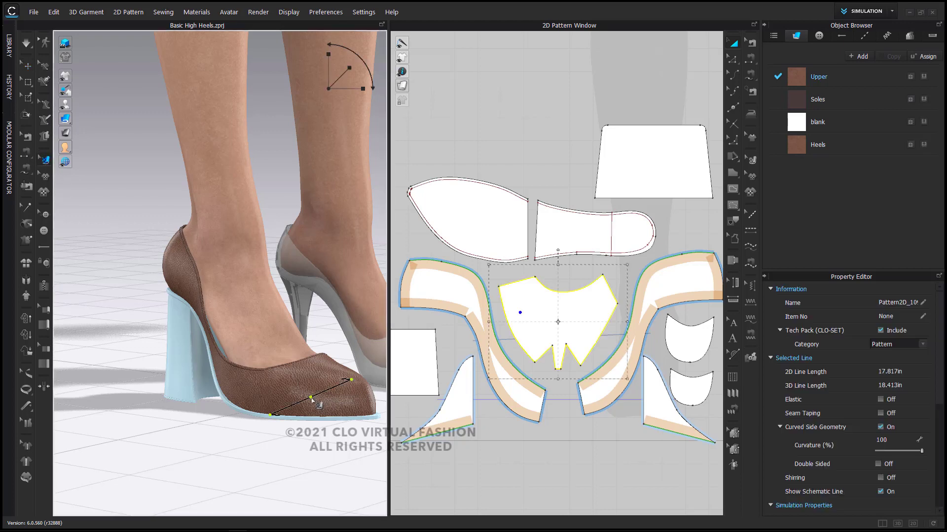
pyautogui.click(246, 391)
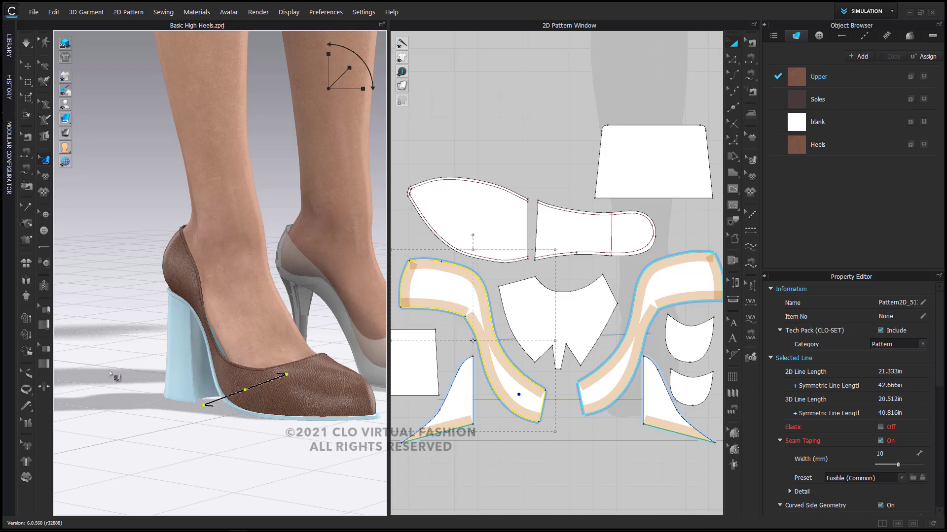
pyautogui.moveTo(113, 377); pyautogui.dragTo(297, 389, button='right')
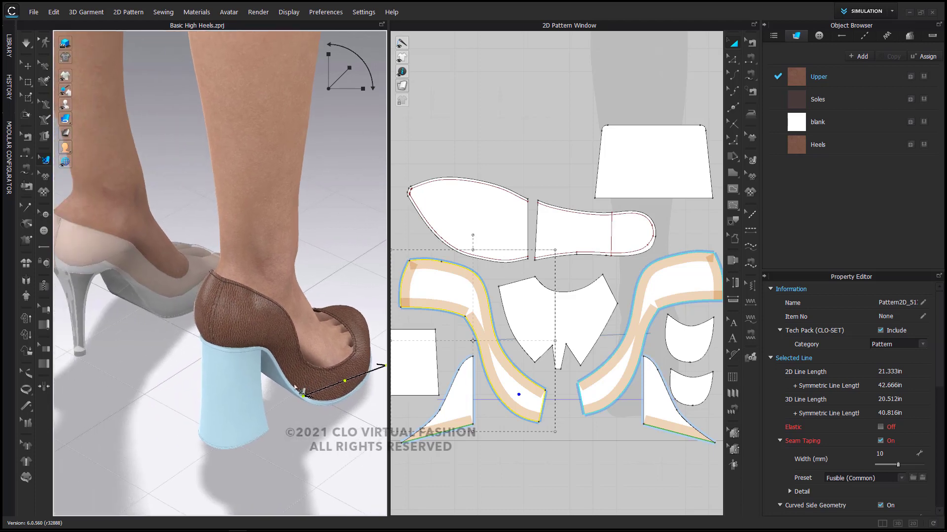
pyautogui.scroll(5, 221, 305)
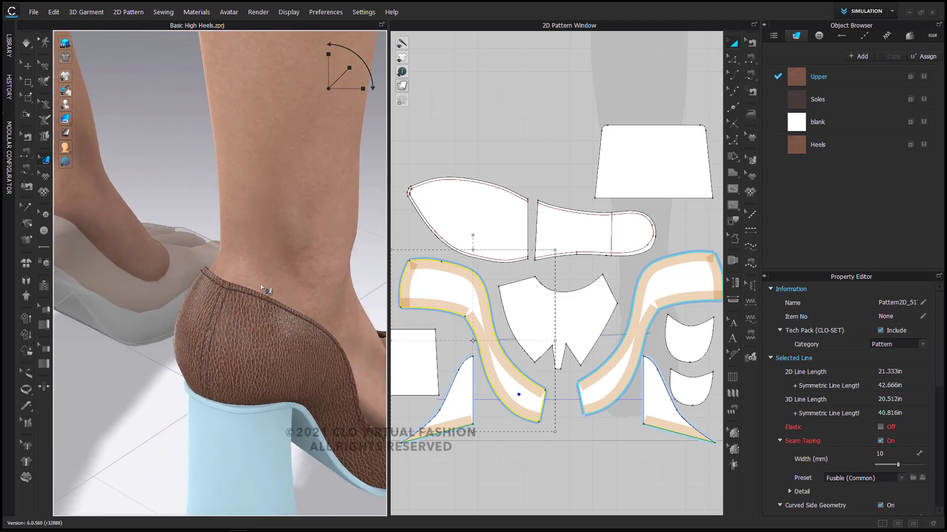
# Start an avatar tape measure and examine the avatar's shoe form from the heel and the toe side.
pyautogui.click(28, 407)
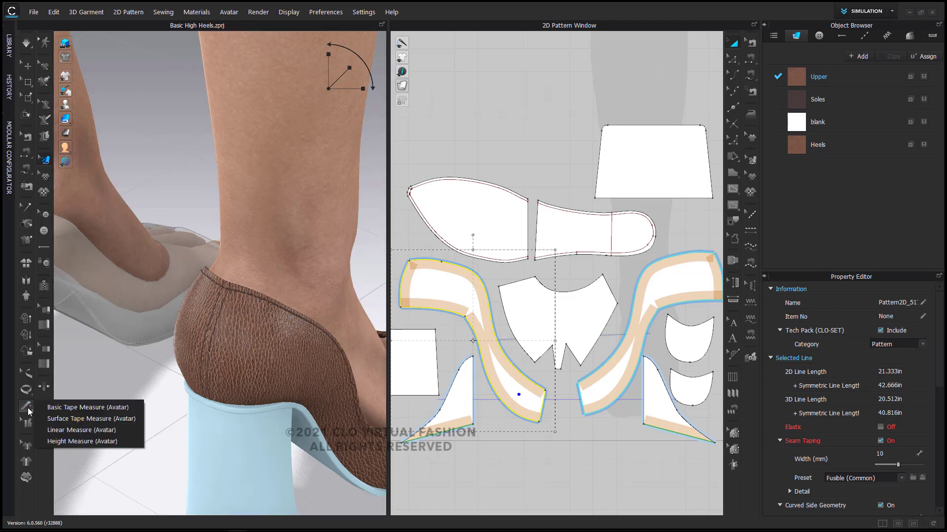
pyautogui.click(28, 407)
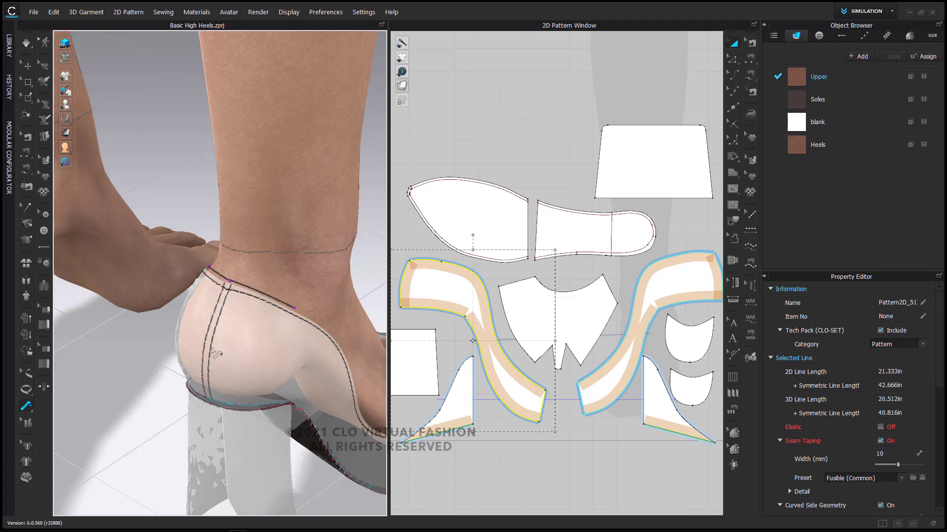
pyautogui.moveTo(274, 432); pyautogui.dragTo(252, 392, button='right')
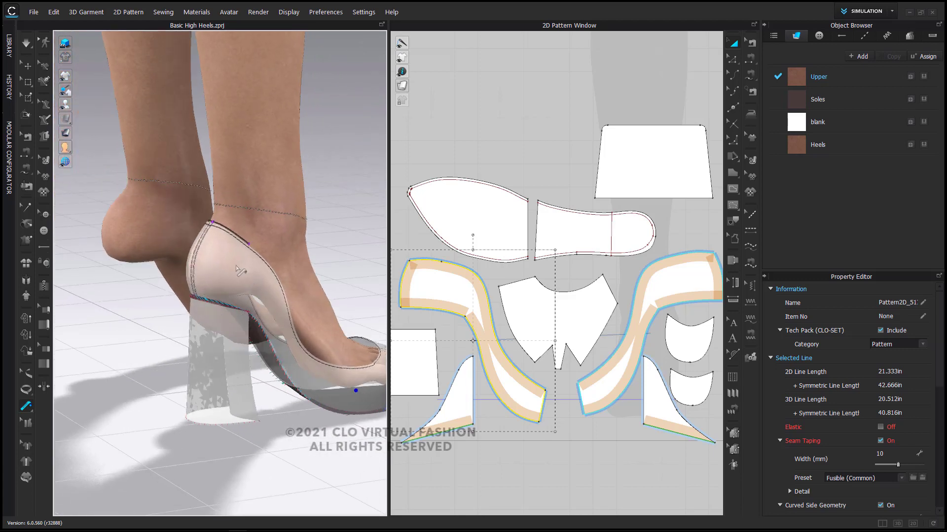
pyautogui.moveTo(293, 376); pyautogui.dragTo(196, 394, button='right')
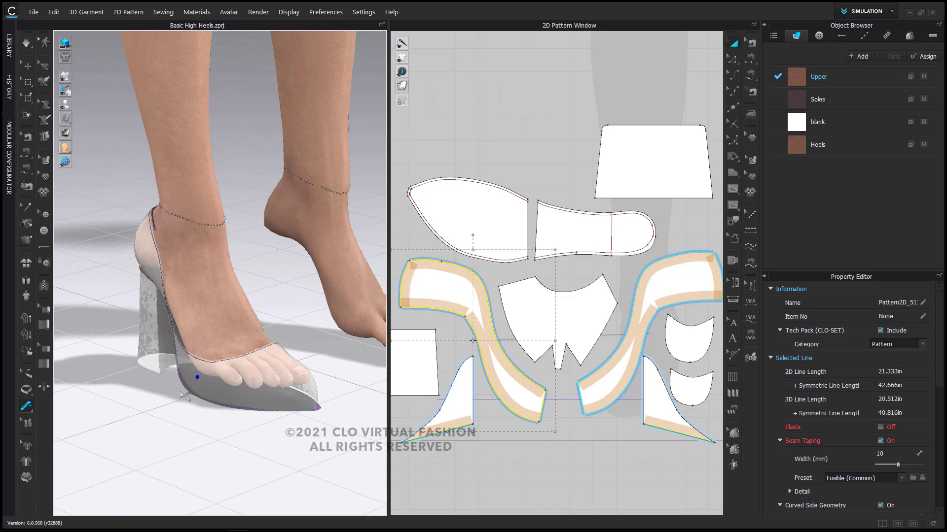
# Return to the selection tool and review the Upper fabric's material, reflection and physical properties.
pyautogui.click(28, 65)
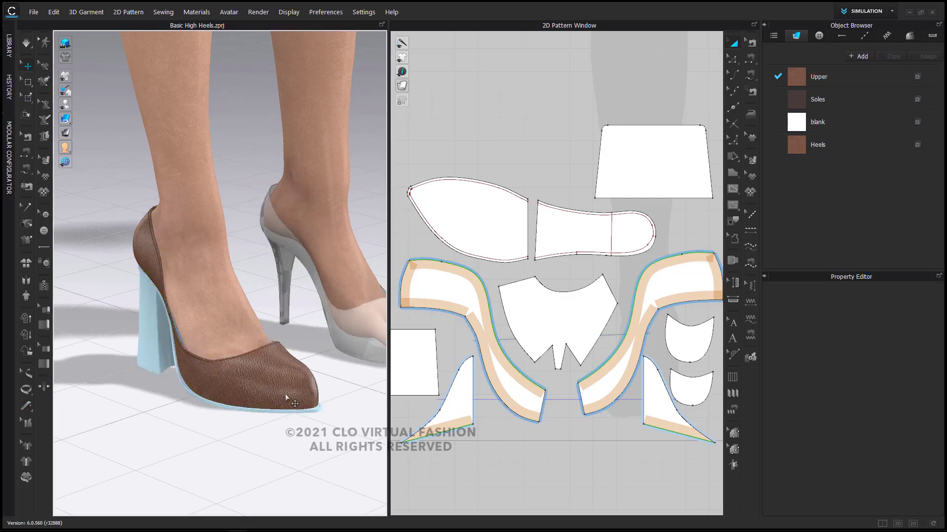
pyautogui.click(271, 393)
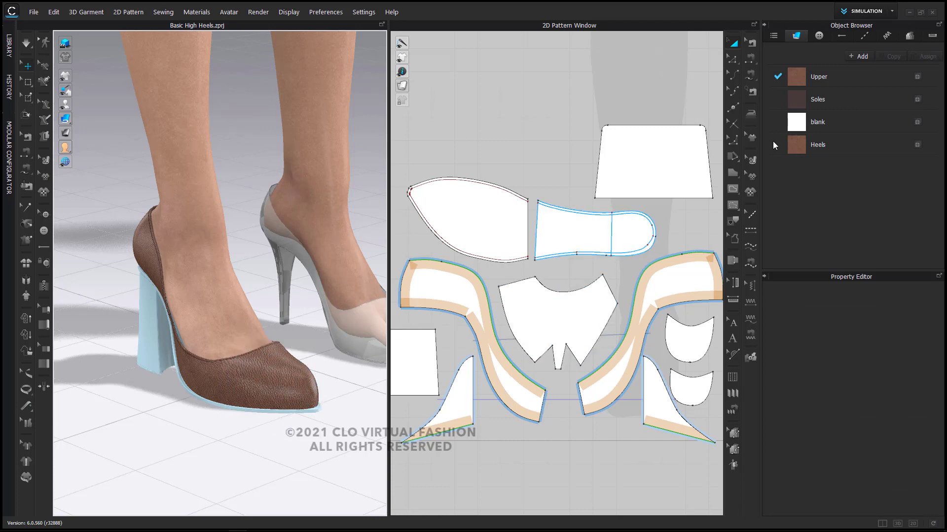
pyautogui.click(850, 84)
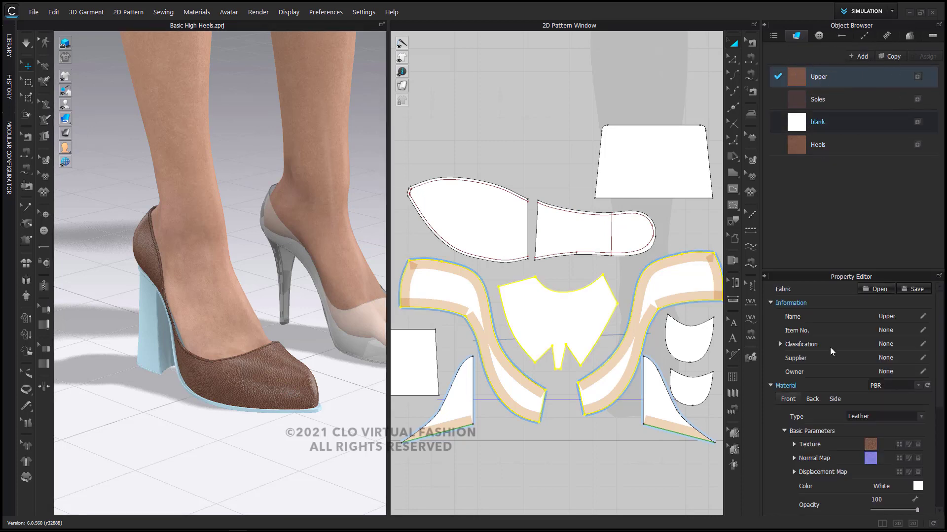
pyautogui.click(853, 430)
pyautogui.scroll(-5, 851, 427)
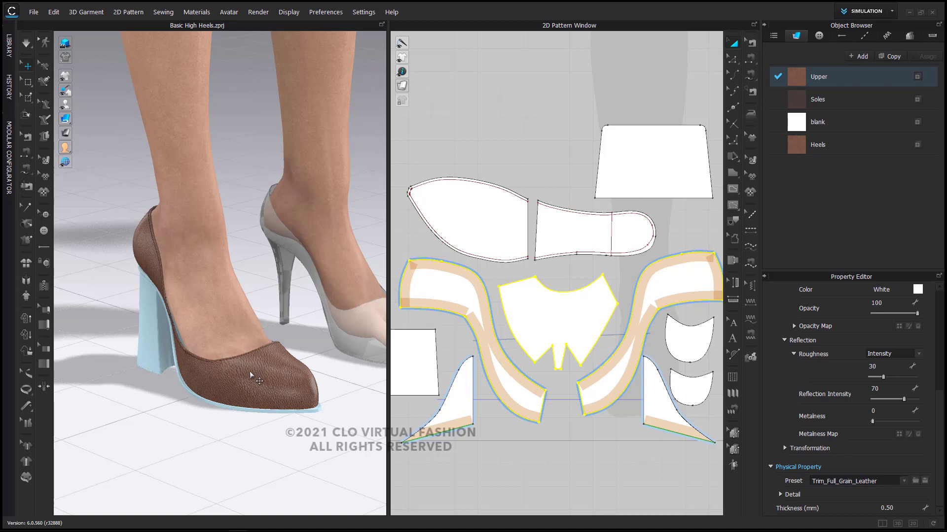
pyautogui.scroll(-2, 265, 402)
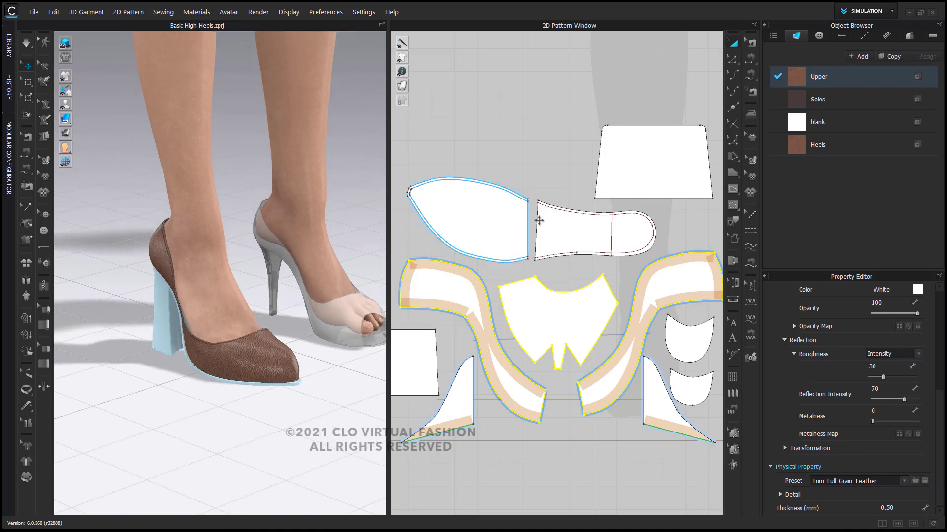
# Select the seam joining a side pattern to the front sole and check its sewing line type.
pyautogui.click(750, 43)
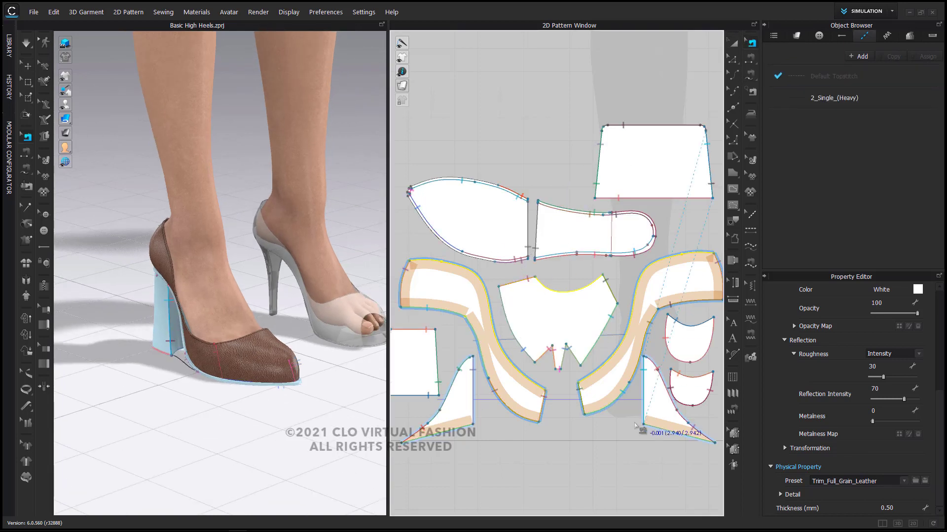
pyautogui.click(614, 405)
pyautogui.press('ctrl')
pyautogui.press('ctrl')
pyautogui.press('ctrl')
pyautogui.press('ctrl')
pyautogui.press('ctrl')
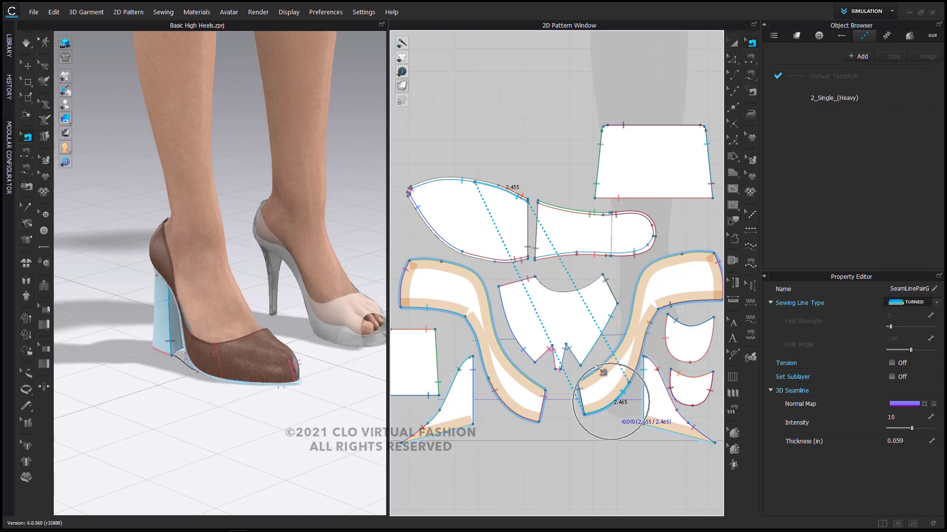
pyautogui.press('ctrl')
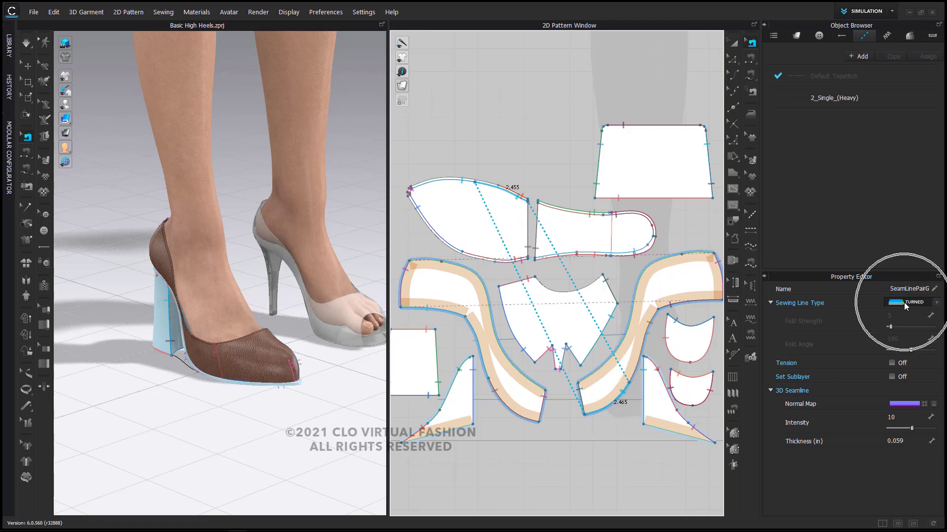
pyautogui.press('ctrl')
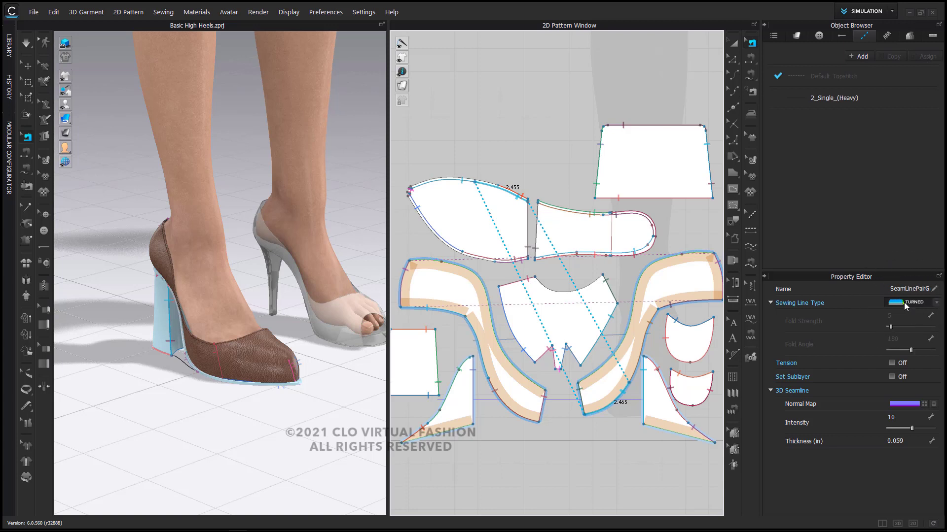
# Add the other three seams joining the front sole to the upper to the selection and inspect them on the 3D shoe.
pyautogui.click(480, 256)
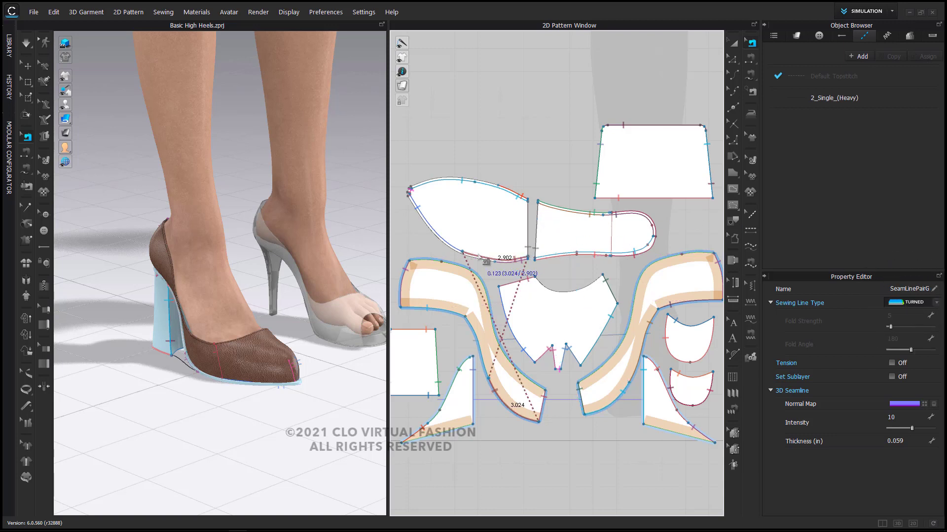
pyautogui.keyDown('shift'); pyautogui.click(444, 243); pyautogui.keyUp('shift')
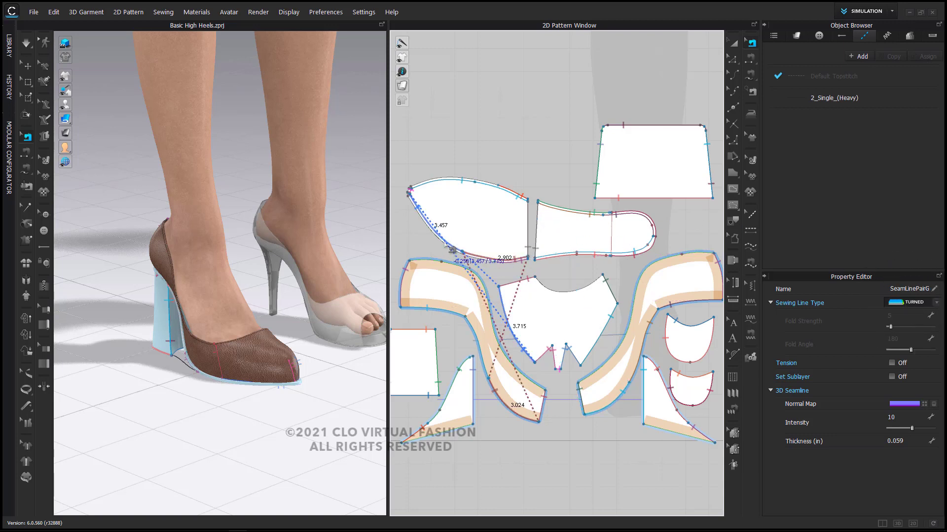
pyautogui.keyDown('shift'); pyautogui.click(484, 189); pyautogui.keyUp('shift')
pyautogui.keyDown('shift'); pyautogui.click(443, 180); pyautogui.keyUp('shift')
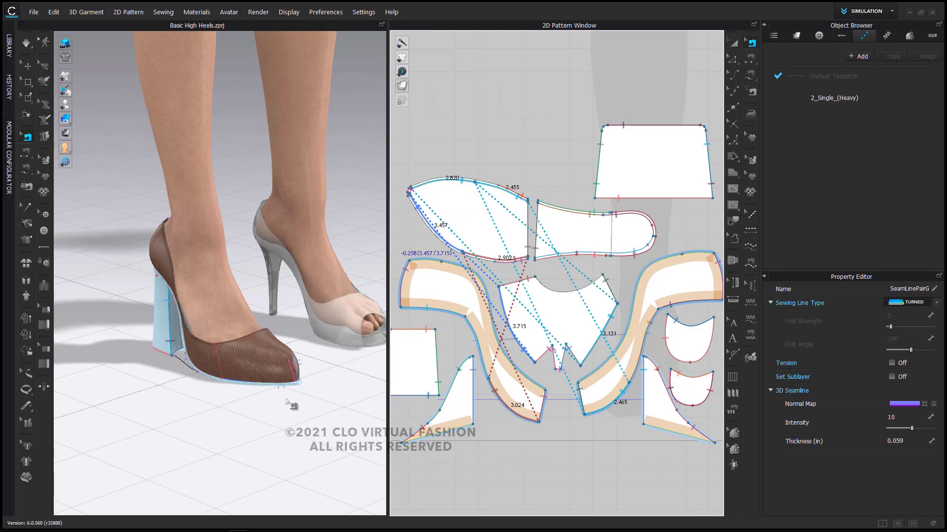
pyautogui.scroll(8, 286, 400)
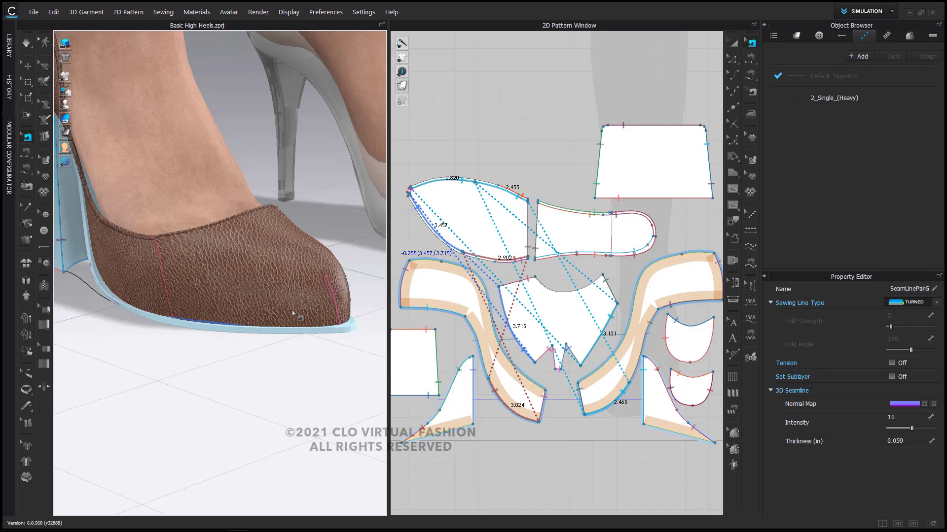
pyautogui.click(293, 313)
pyautogui.click(252, 327)
pyautogui.scroll(-5, 236, 364)
pyautogui.moveTo(332, 369); pyautogui.dragTo(251, 371, button='right')
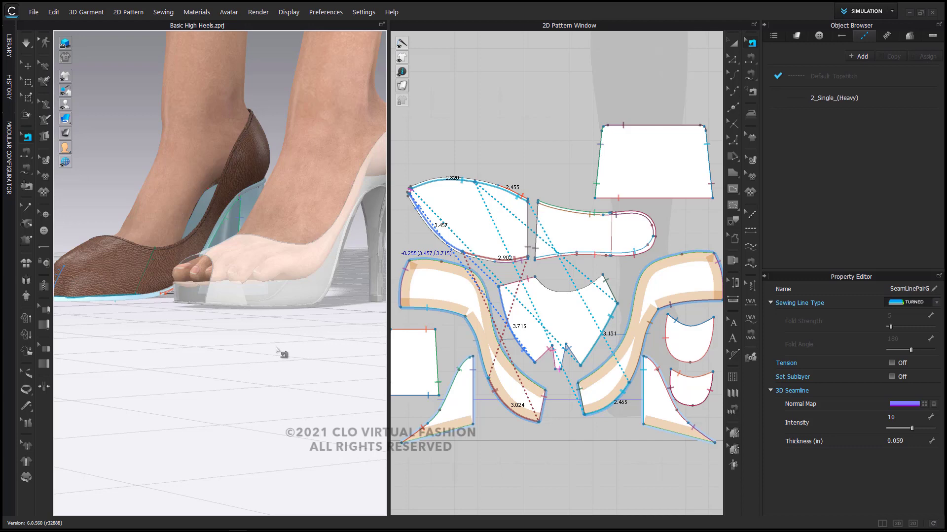
pyautogui.moveTo(277, 363); pyautogui.dragTo(295, 383, button='right')
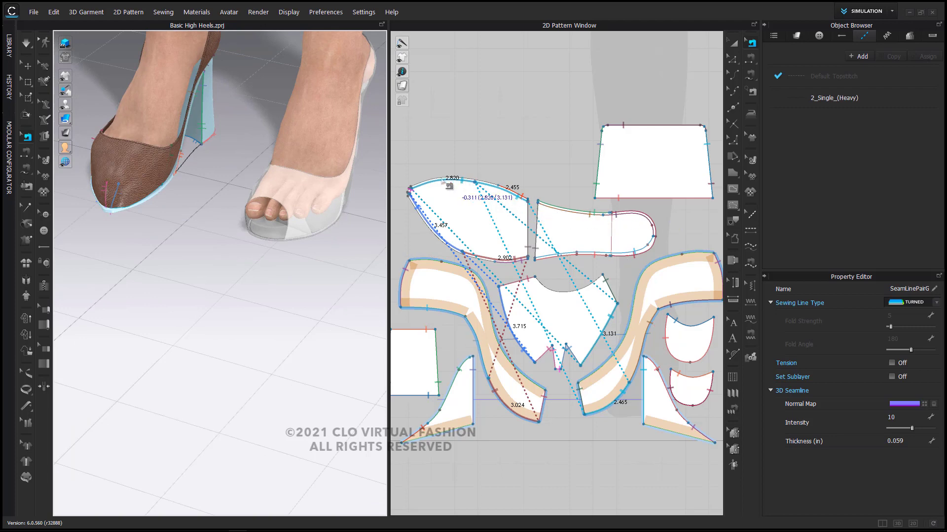
# Clear the seam selection, hide the avatar, and inspect the shoe on its own.
pyautogui.click(27, 66)
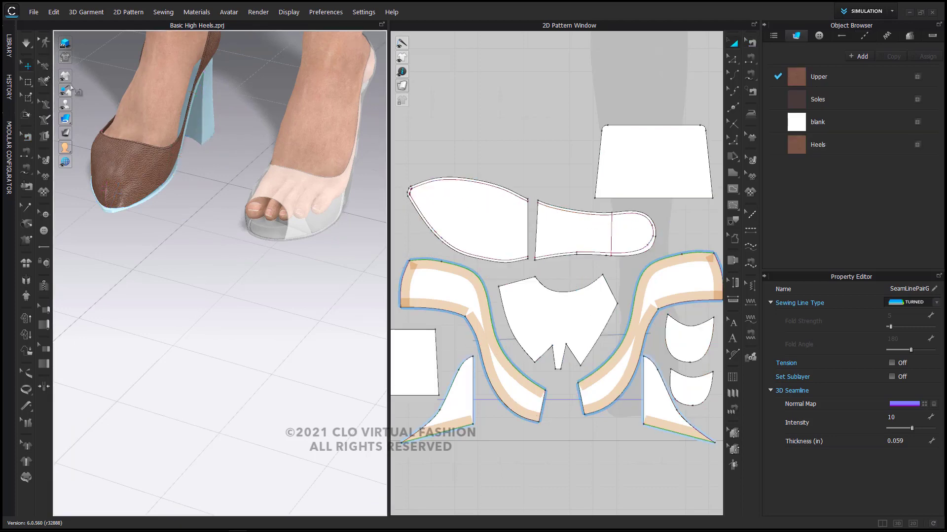
pyautogui.click(424, 160)
pyautogui.moveTo(313, 158); pyautogui.dragTo(325, 294, button='right')
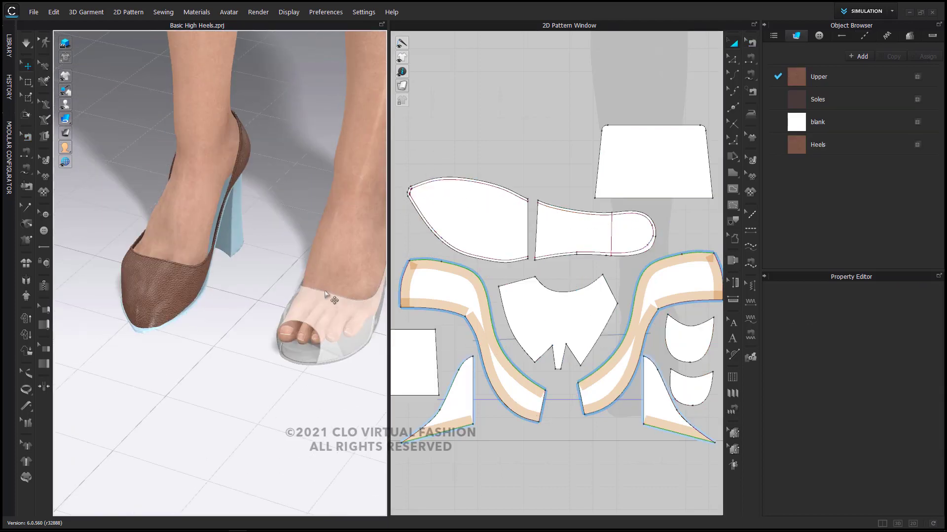
pyautogui.click(191, 209)
pyautogui.rightClick(191, 209)
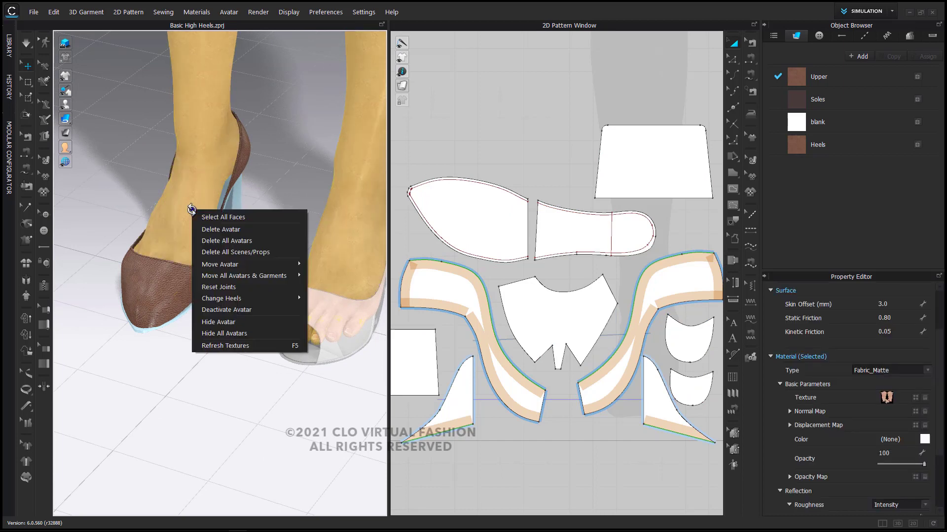
pyautogui.click(291, 322)
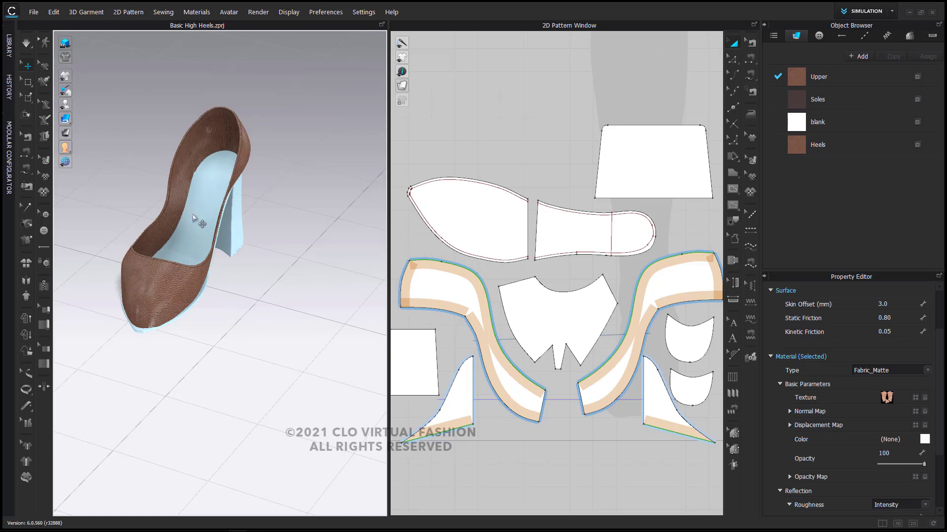
pyautogui.moveTo(277, 264); pyautogui.dragTo(234, 249, button='right')
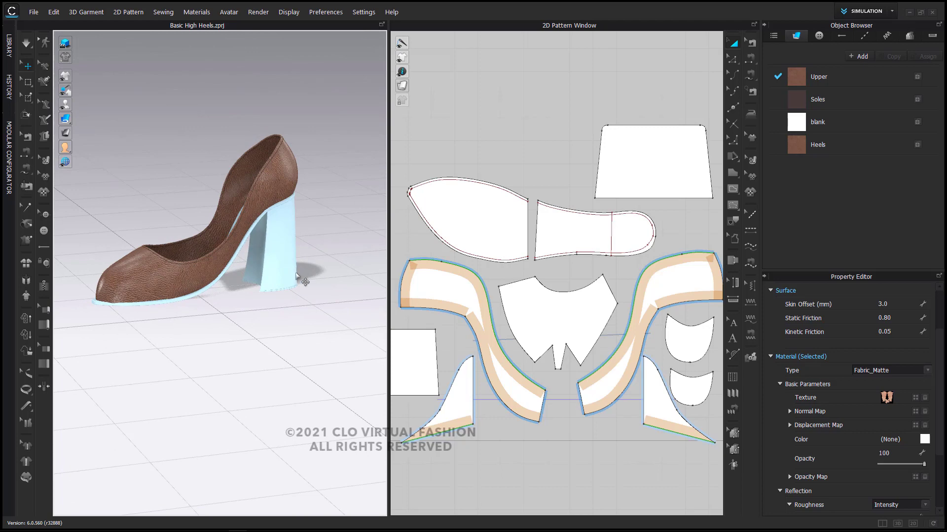
# Inspect the shoe's stitched back seam up close and review the topstitches used in the project, including 2_Single_(Heavy).
pyautogui.moveTo(296, 274); pyautogui.dragTo(308, 305, button='right')
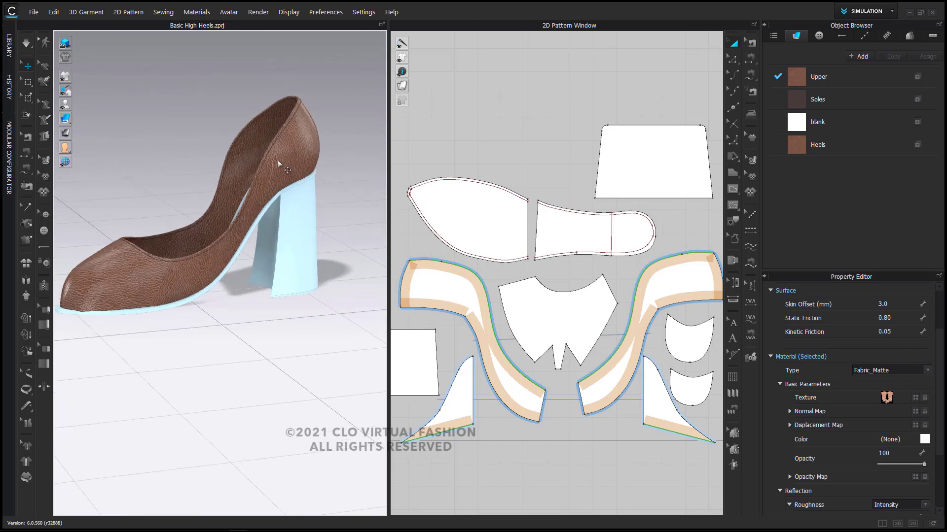
pyautogui.scroll(3, 288, 160)
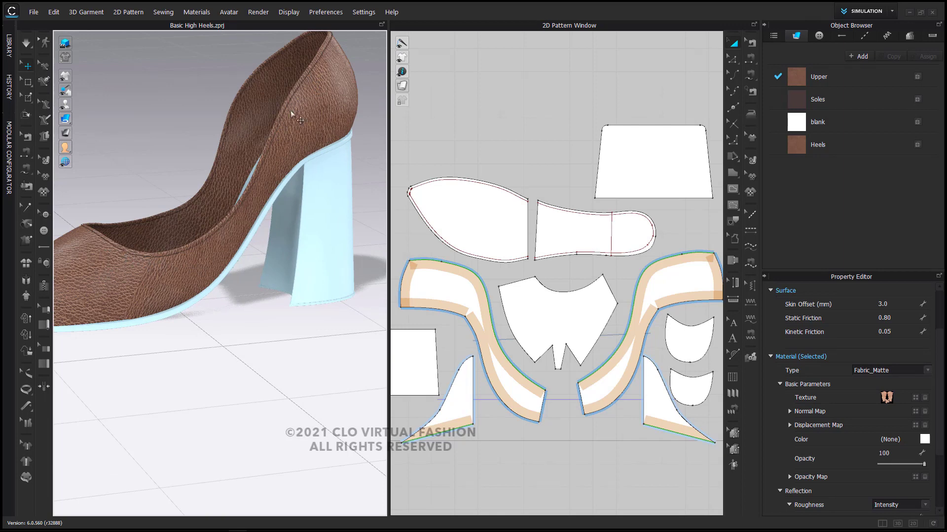
pyautogui.moveTo(318, 68); pyautogui.dragTo(266, 89, button='right')
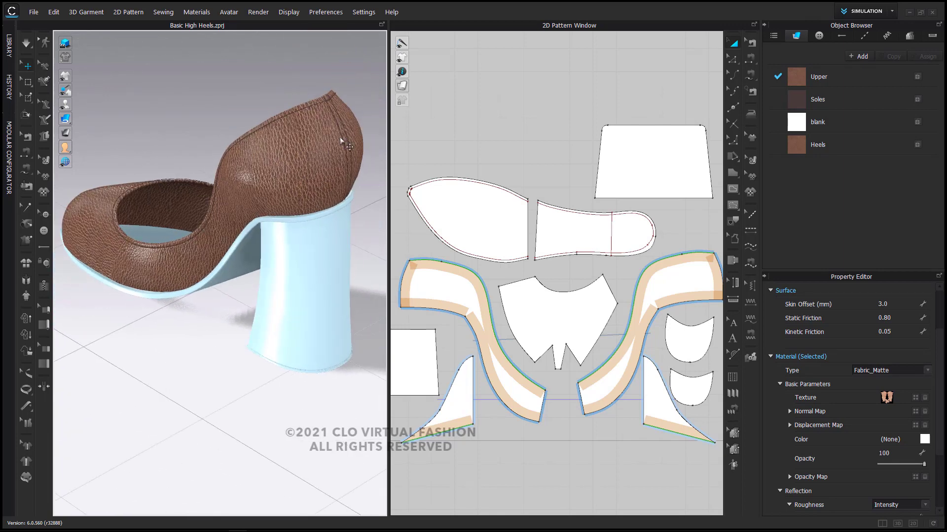
pyautogui.click(867, 34)
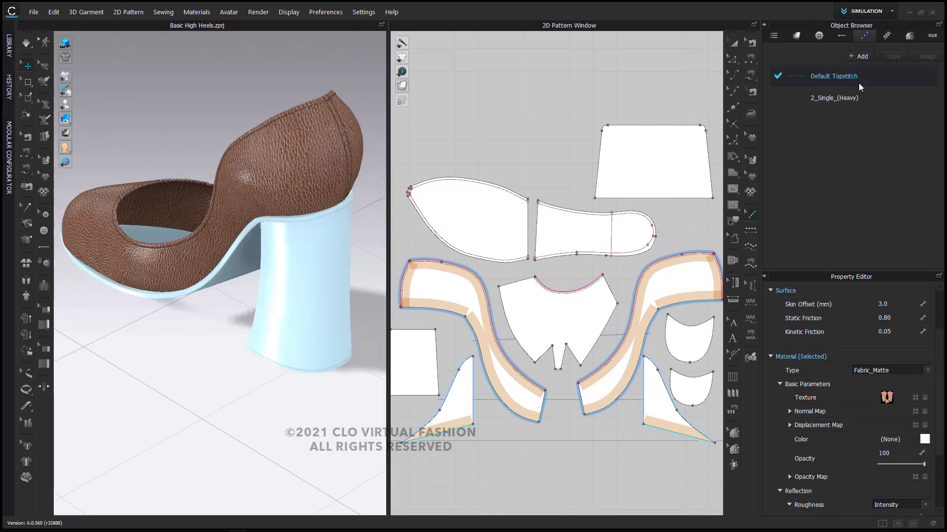
pyautogui.click(827, 102)
pyautogui.click(828, 102)
# Browse the Topstitch presets in the library's Hardware and Trims collection as a name list.
pyautogui.click(8, 49)
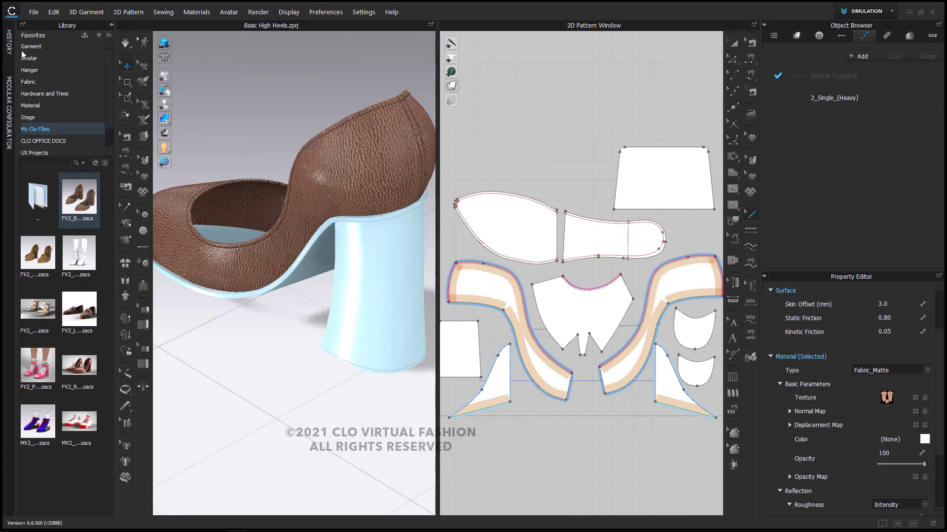
pyautogui.click(54, 92)
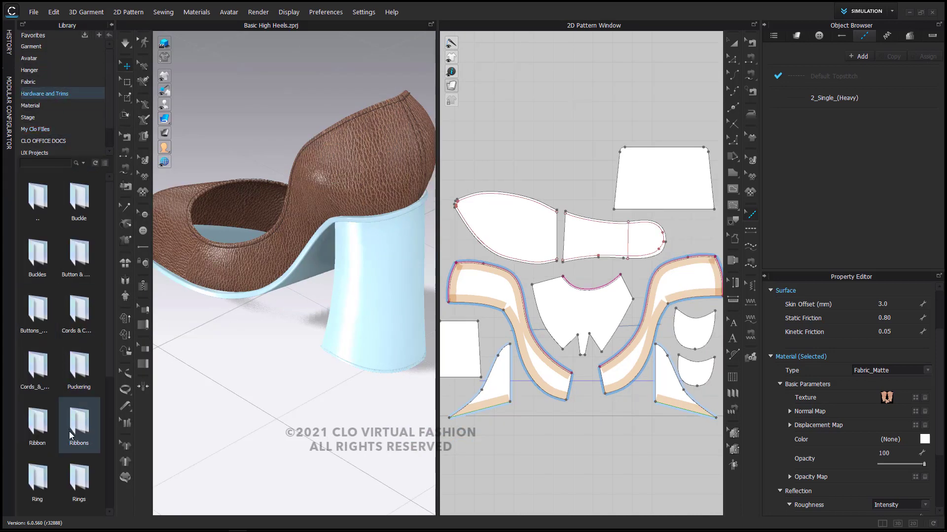
pyautogui.click(105, 162)
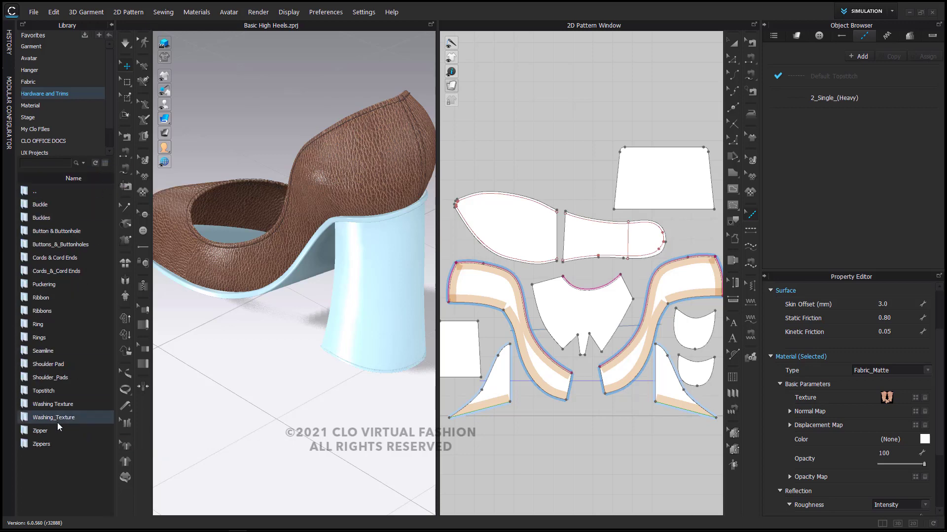
pyautogui.doubleClick(71, 387)
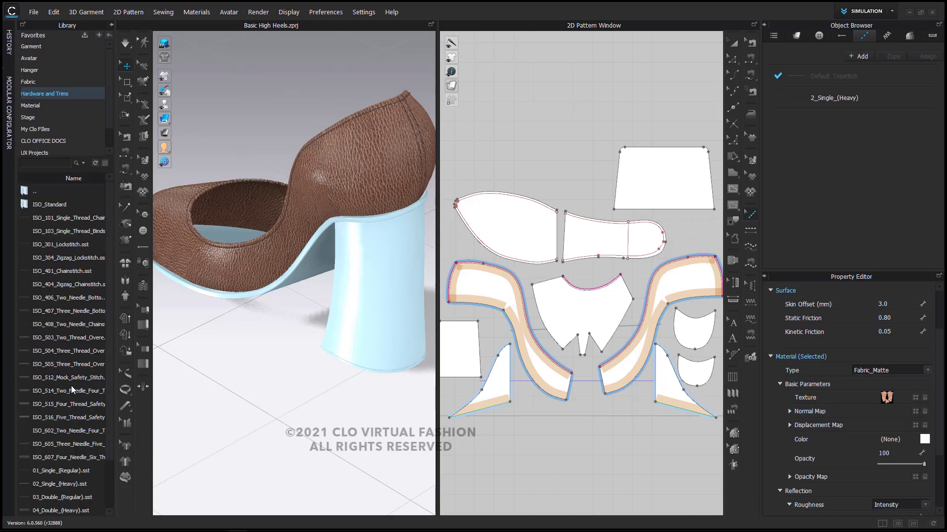
pyautogui.scroll(-1, 71, 385)
pyautogui.moveTo(68, 433)
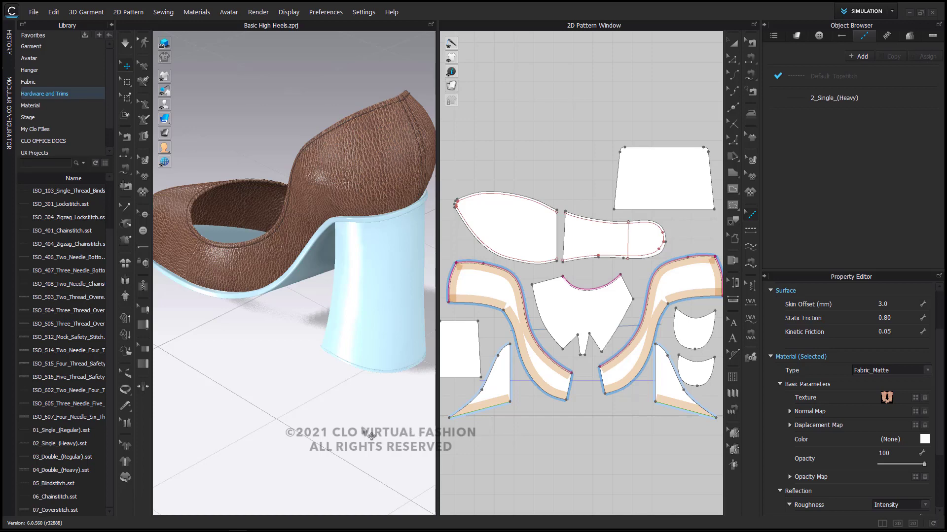
pyautogui.scroll(-3, 370, 436)
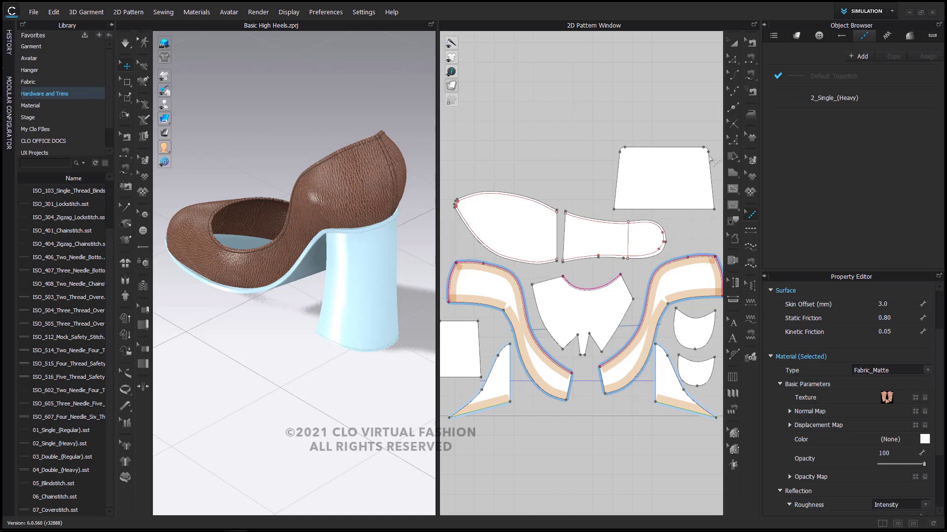
# Return to the pattern selection tool, select the left triangular side pattern to locate it on the shoe, and close the library.
pyautogui.click(733, 43)
pyautogui.click(504, 368)
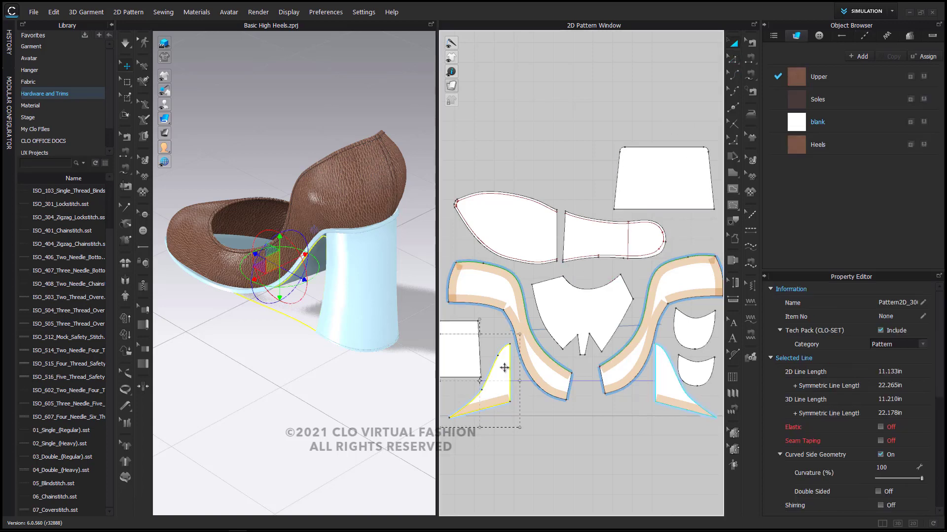
pyautogui.moveTo(326, 403); pyautogui.dragTo(557, 391, button='right')
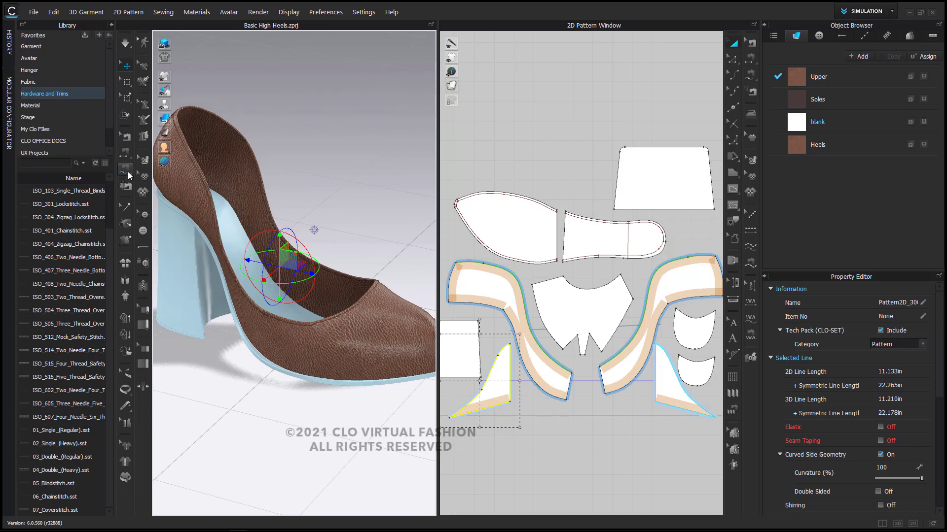
pyautogui.click(111, 25)
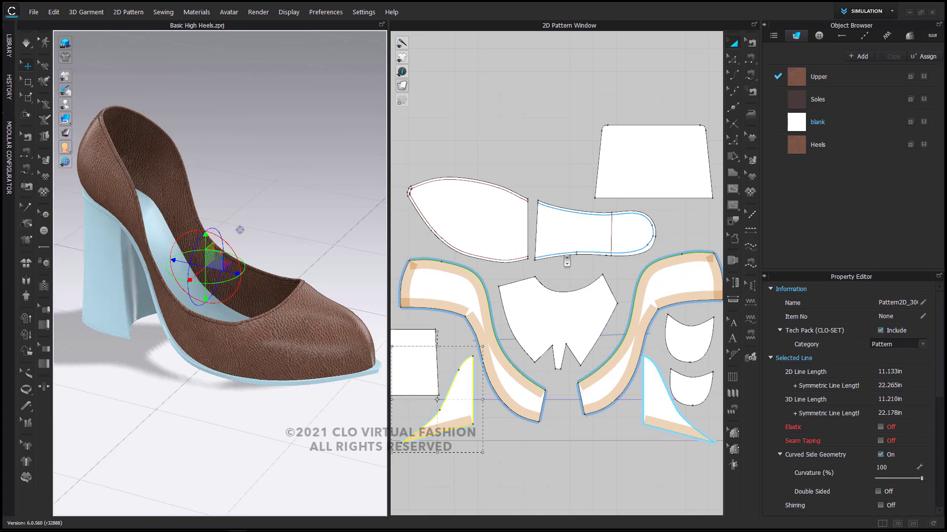
# Select all the shoe's patterns, unfreeze them together, and clear the selection.
pyautogui.scroll(-4, 567, 262)
pyautogui.hotkey('ctrl', 'a')
pyautogui.rightClick(620, 213)
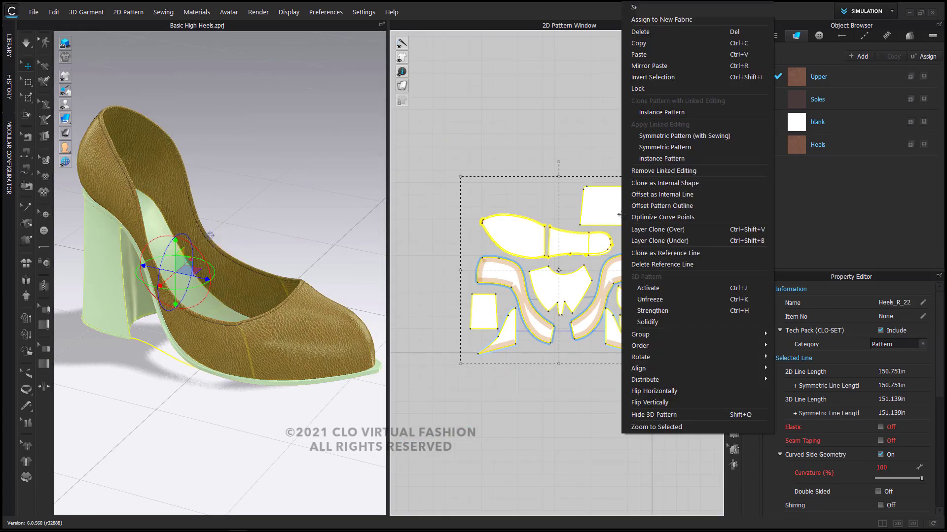
pyautogui.click(650, 299)
pyautogui.click(533, 380)
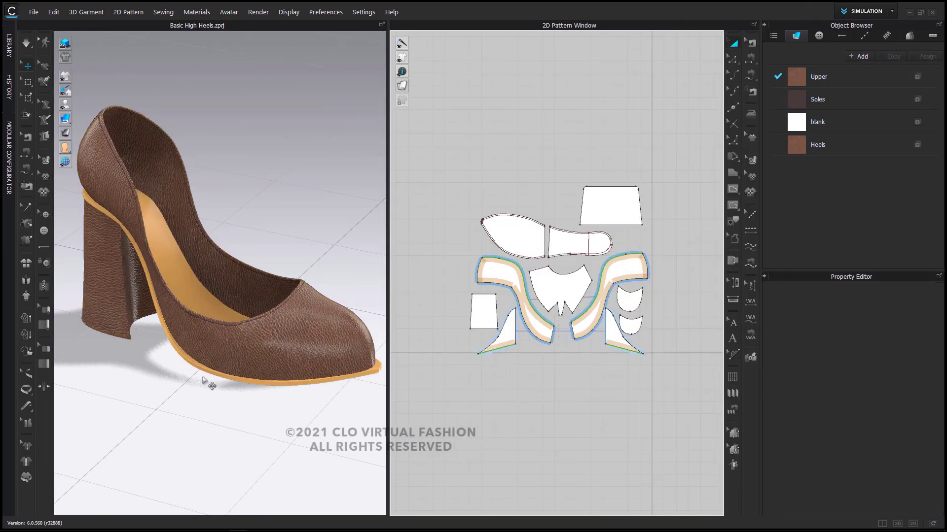
# Set the opacity of the triangular patterns' blank fabric to 100 and activate the right triangular pattern.
pyautogui.click(499, 341)
pyautogui.keyDown('shift'); pyautogui.click(610, 341); pyautogui.keyUp('shift')
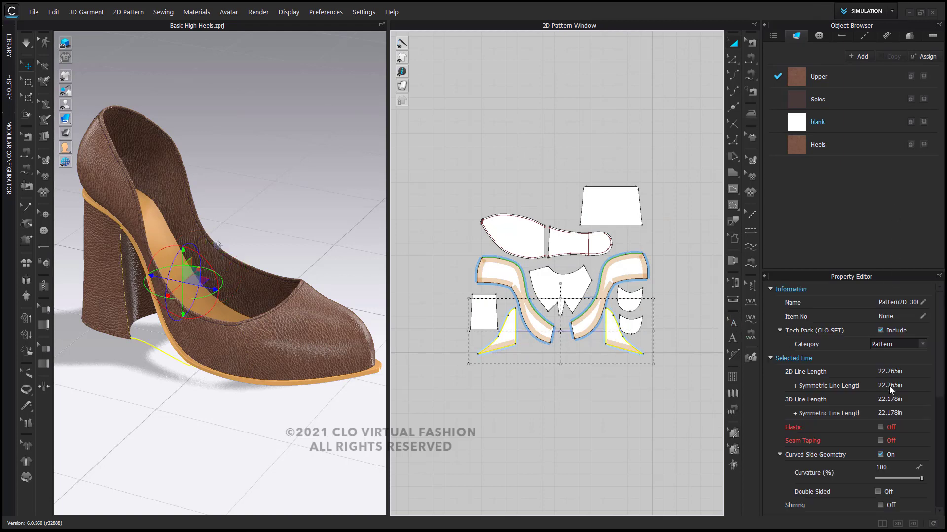
pyautogui.click(845, 122)
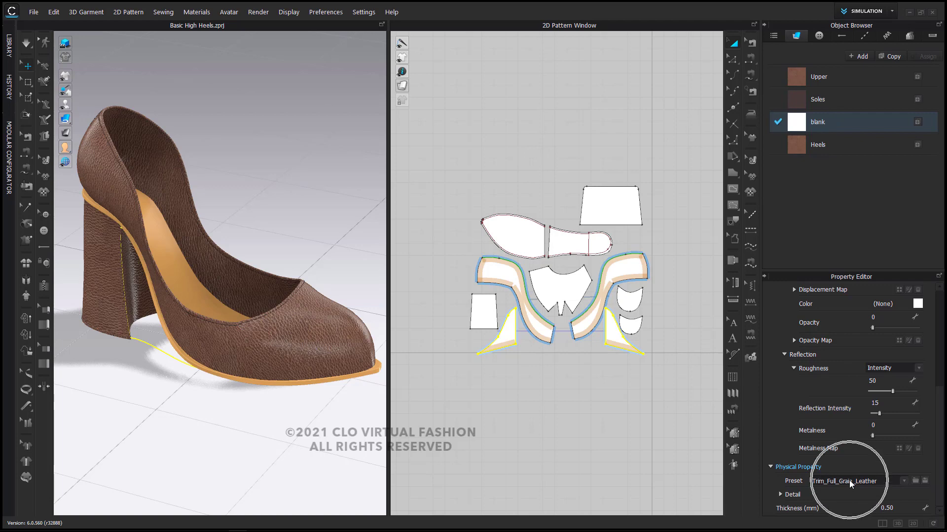
pyautogui.moveTo(872, 328); pyautogui.dragTo(888, 328)
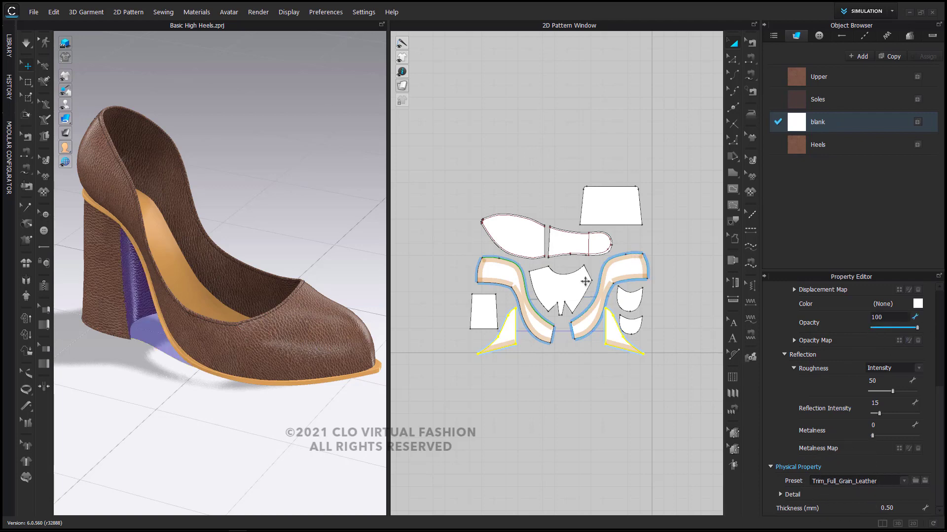
pyautogui.rightClick(614, 328)
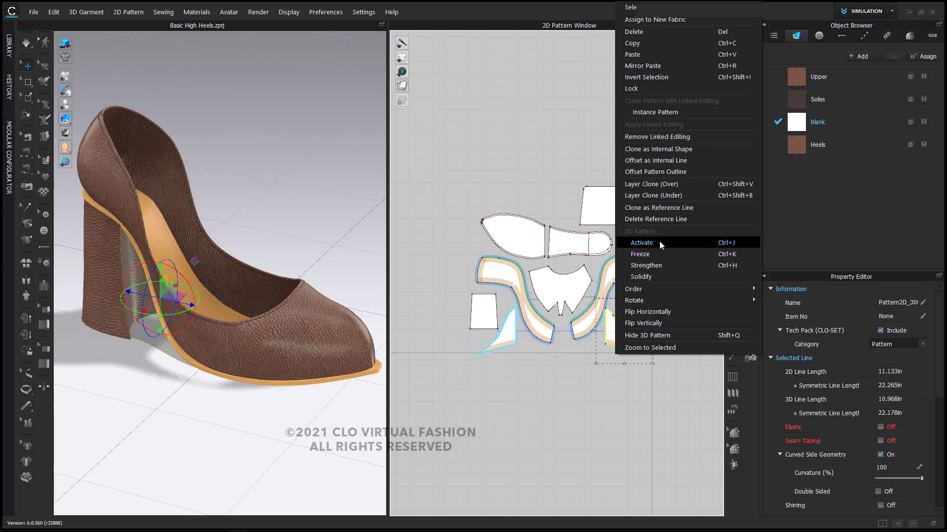
pyautogui.click(641, 243)
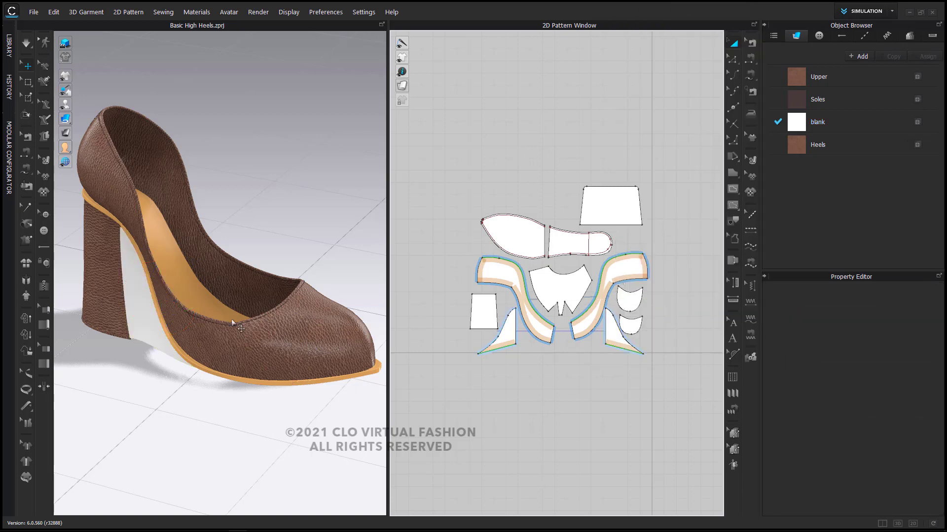
# Select the front and back sole patterns together and turn off their strengthening with Unstrengthen.
pyautogui.click(510, 242)
pyautogui.keyDown('shift'); pyautogui.click(573, 242); pyautogui.keyUp('shift')
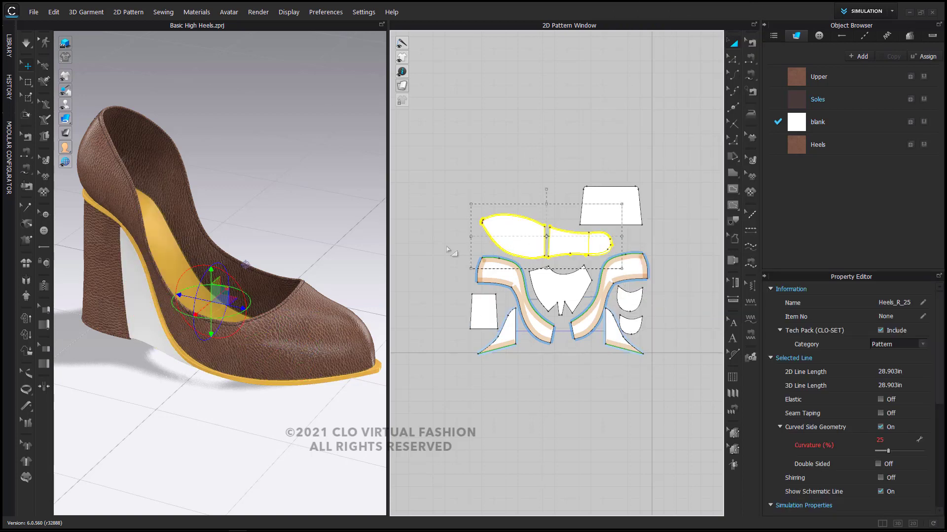
pyautogui.rightClick(165, 260)
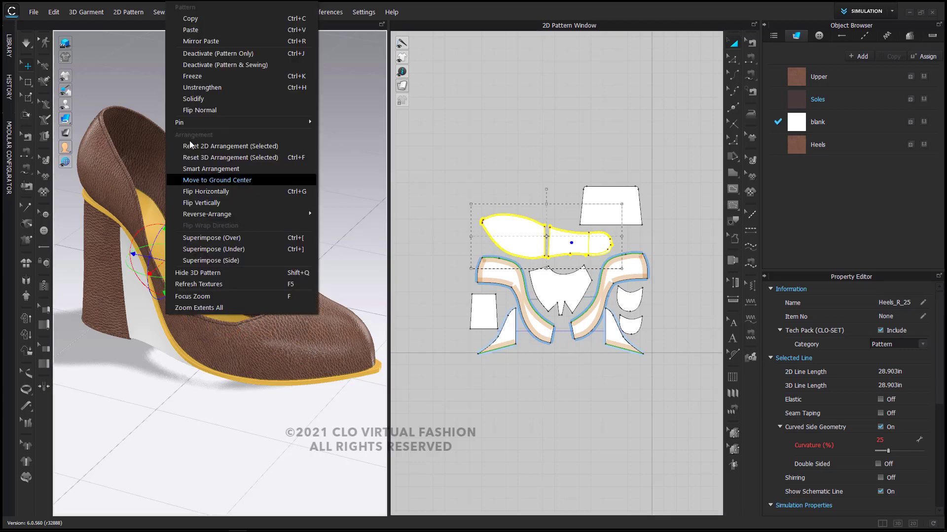
pyautogui.click(213, 89)
pyautogui.click(347, 165)
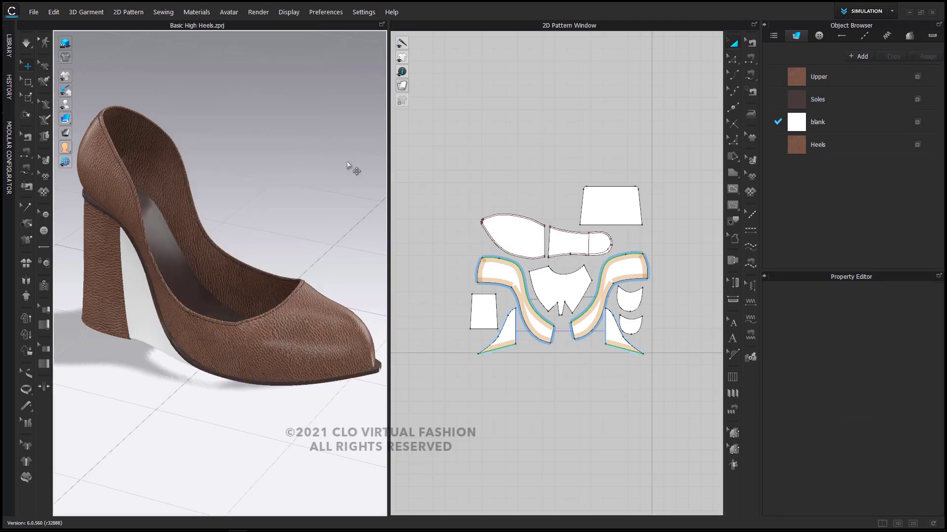
# Activate the left triangular pattern on the other side of the shoe and clear the selection.
pyautogui.moveTo(318, 339); pyautogui.dragTo(169, 331, button='right')
pyautogui.click(211, 306)
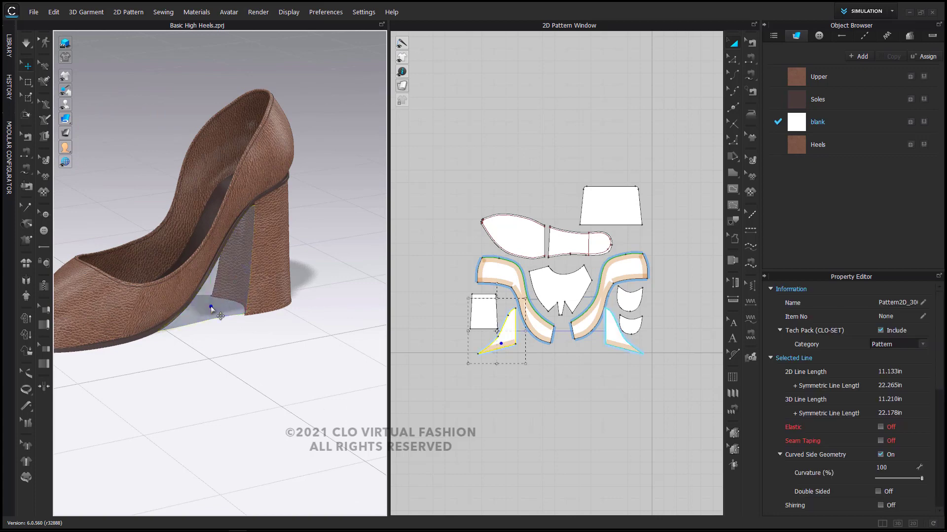
pyautogui.rightClick(211, 306)
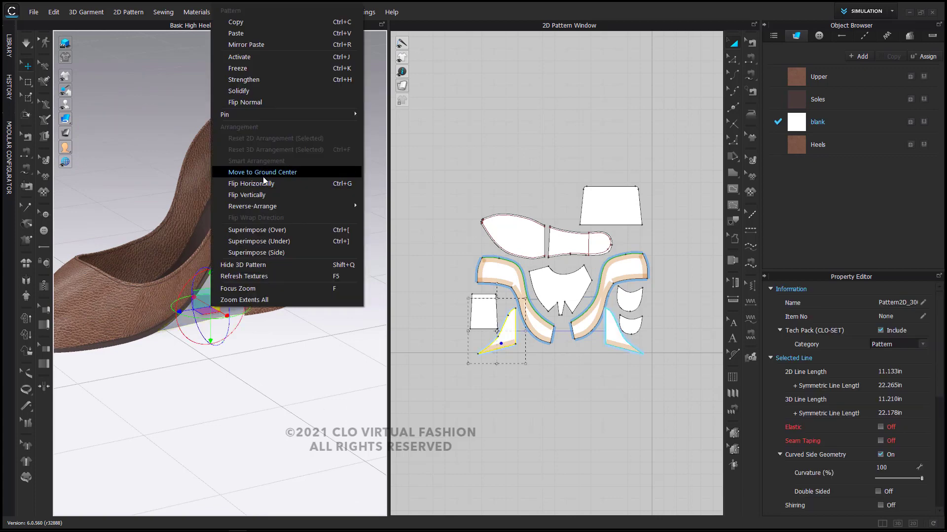
pyautogui.click(265, 58)
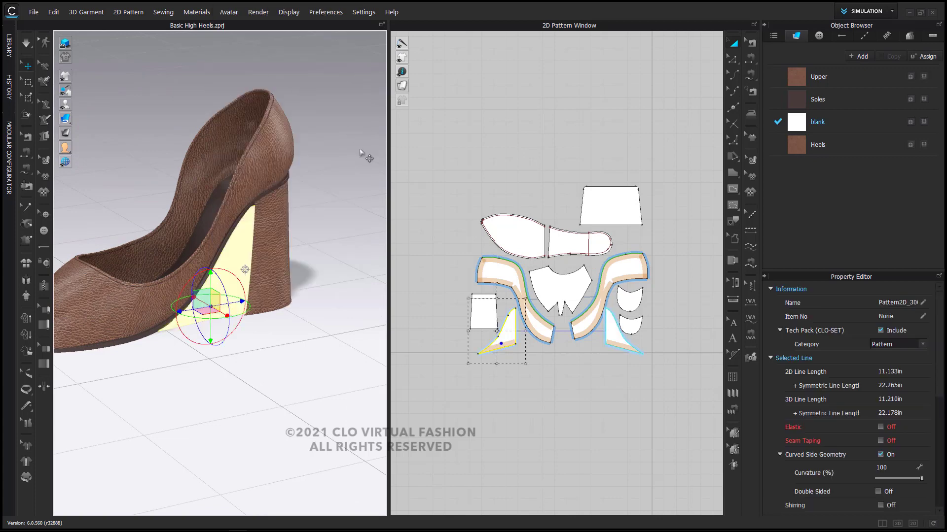
pyautogui.click(424, 233)
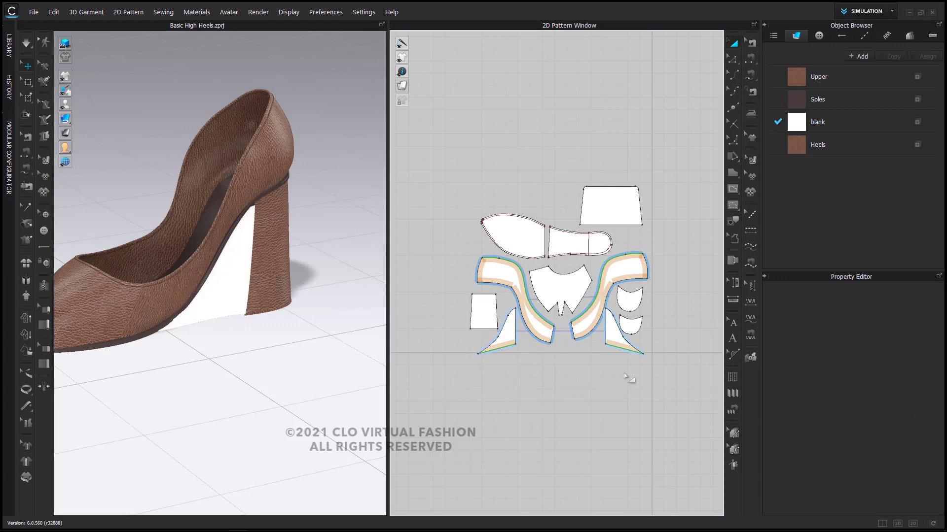
# Review the full 2D pattern layout, selecting all patterns to compare them with the 3D shoe before clearing the selection.
pyautogui.scroll(5, 632, 379)
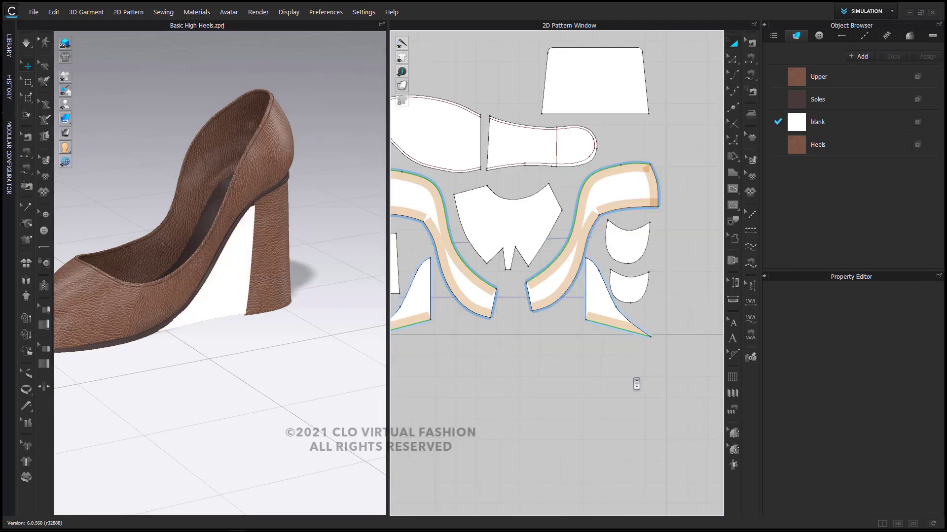
pyautogui.scroll(-6, 633, 379)
pyautogui.moveTo(632, 379); pyautogui.dragTo(614, 415, button='middle')
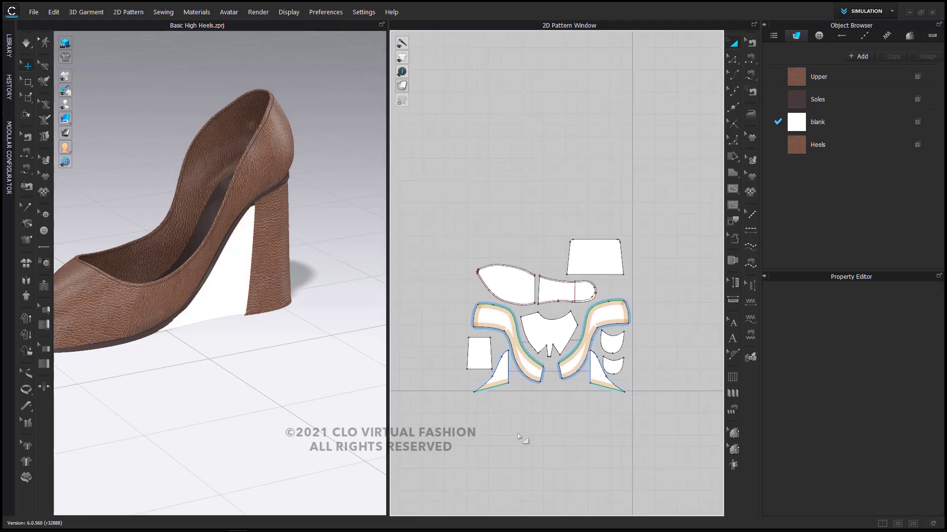
pyautogui.moveTo(490, 351); pyautogui.dragTo(484, 333, button='middle')
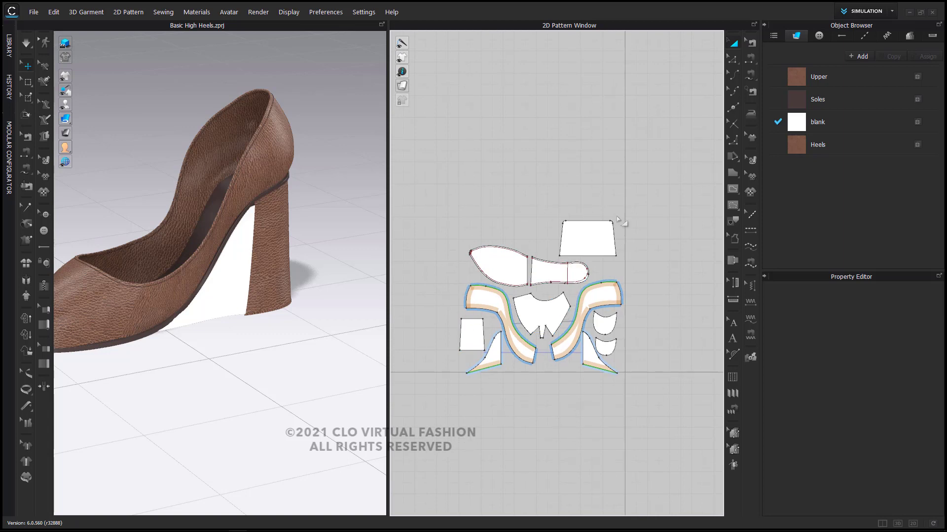
pyautogui.moveTo(521, 296); pyautogui.dragTo(442, 204)
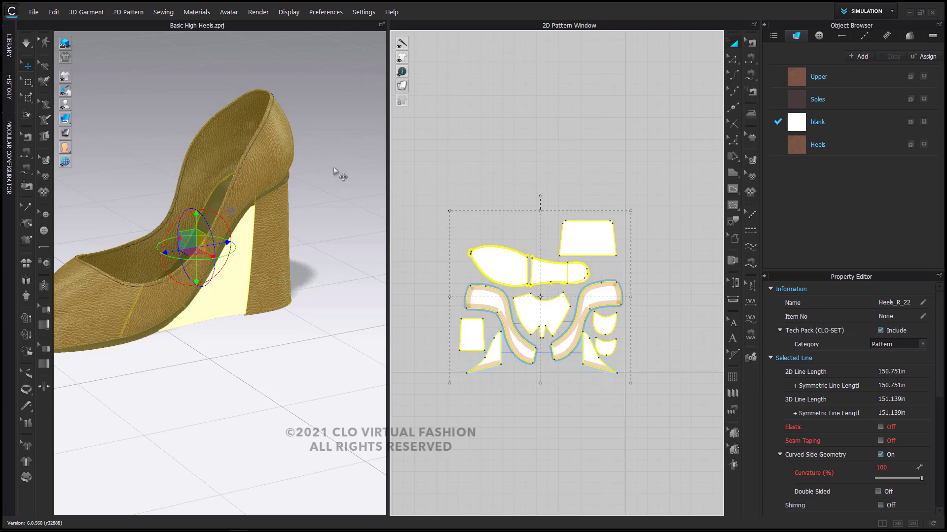
pyautogui.click(513, 432)
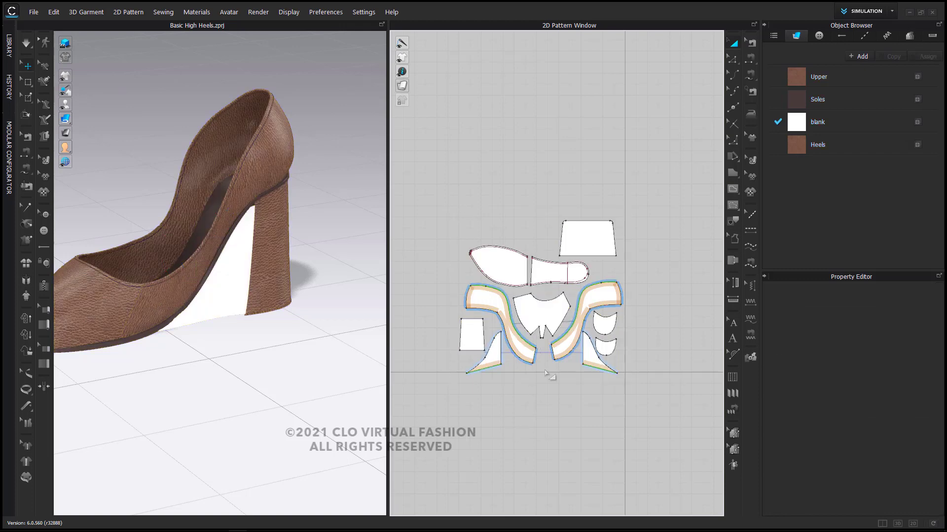
# Select the left side pattern of the upper to check its place on the shoe and its properties.
pyautogui.scroll(2, 552, 376)
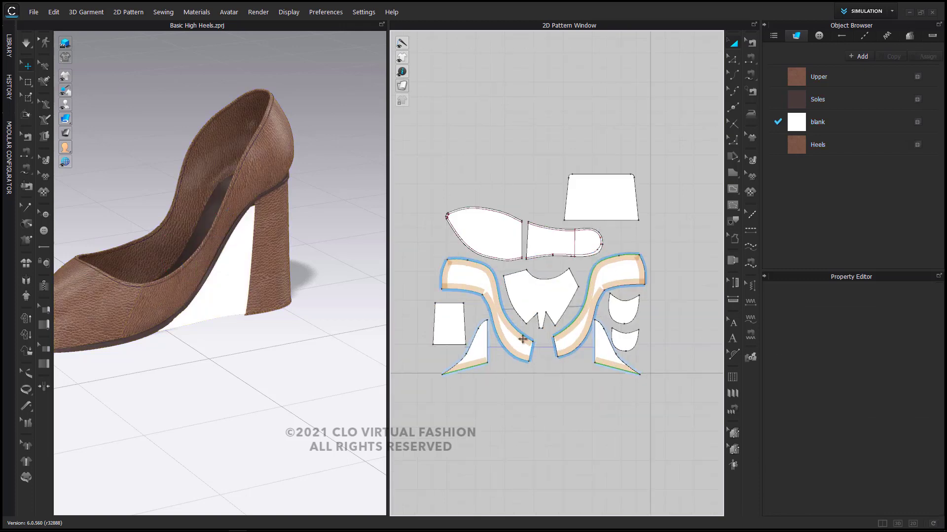
pyautogui.scroll(1, 533, 347)
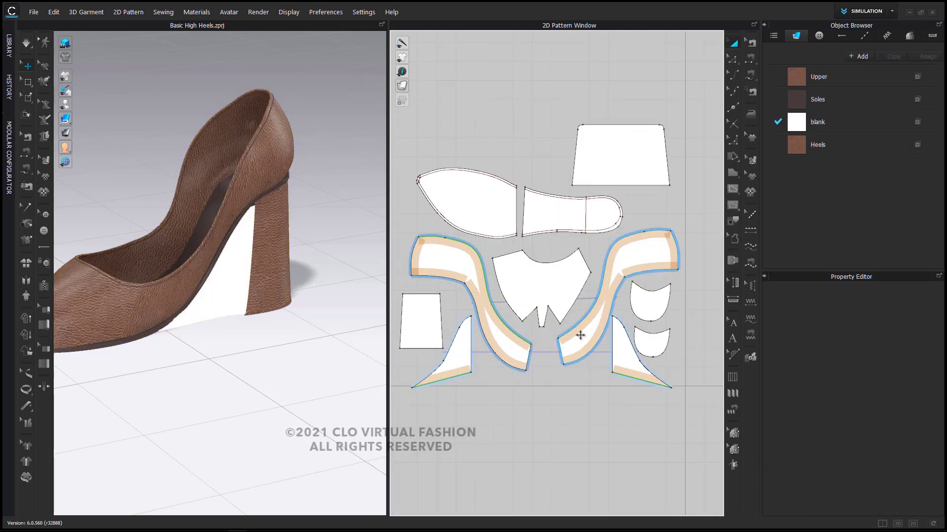
pyautogui.click(527, 356)
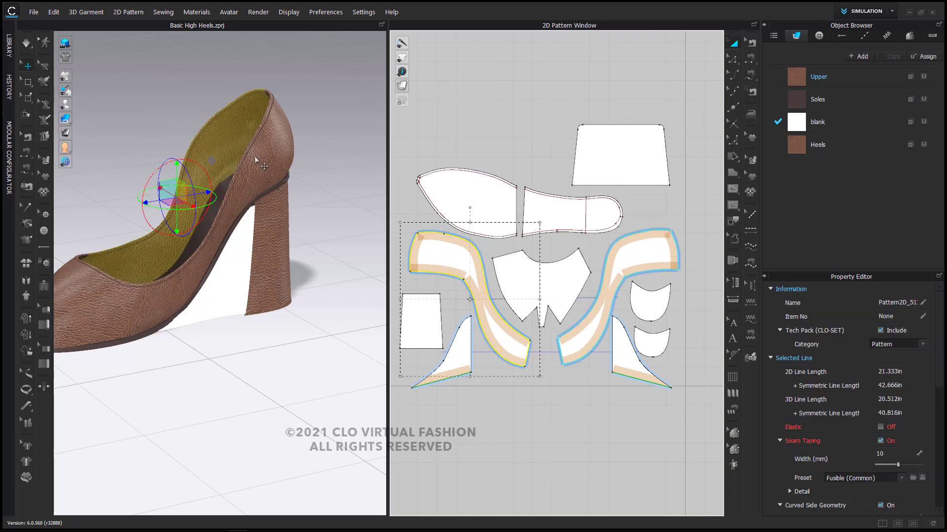
# Check the upper's other side pattern on the 3D shoe and examine the toe area from several angles.
pyautogui.click(332, 237)
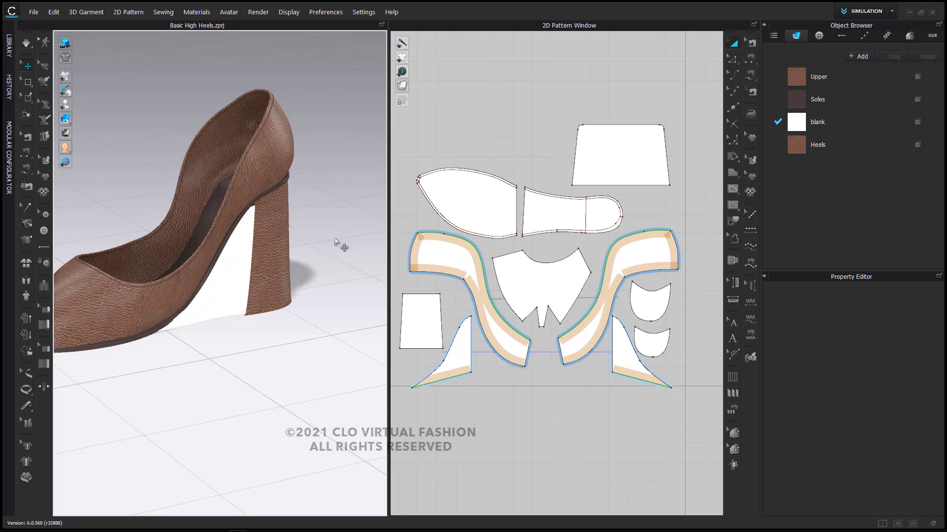
pyautogui.moveTo(333, 274)
pyautogui.mouseDown(button='right')
pyautogui.moveTo(324, 261)
pyautogui.moveTo(330, 274)
pyautogui.mouseUp(button='right')
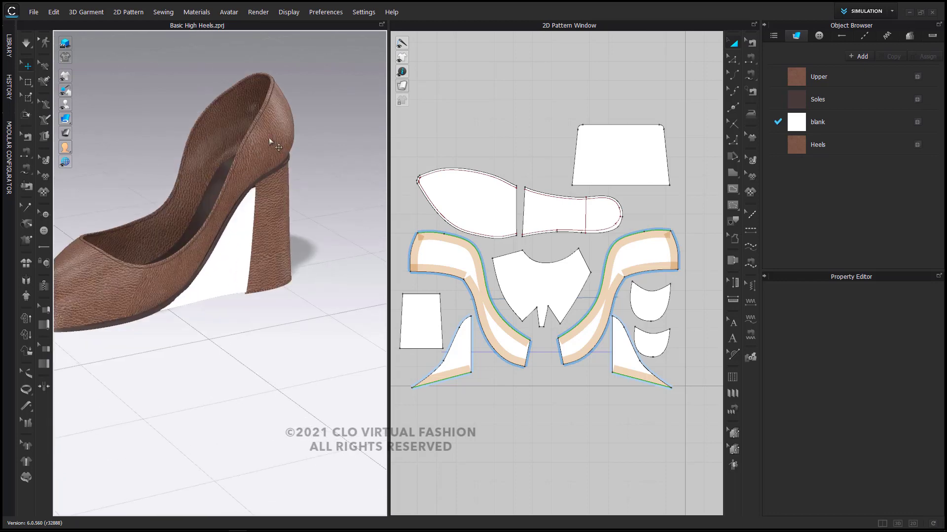
pyautogui.click(137, 305)
pyautogui.moveTo(170, 387); pyautogui.dragTo(390, 345, button='right')
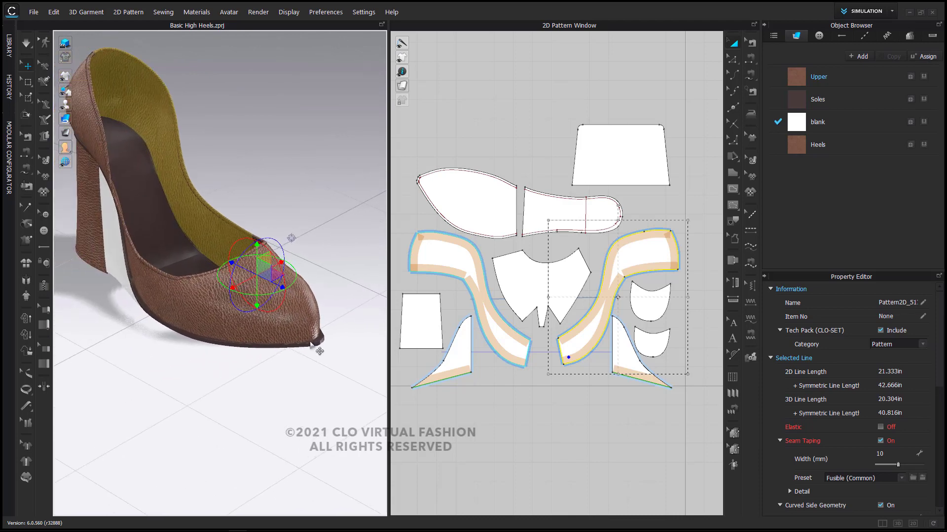
pyautogui.moveTo(307, 356); pyautogui.dragTo(319, 376, button='middle')
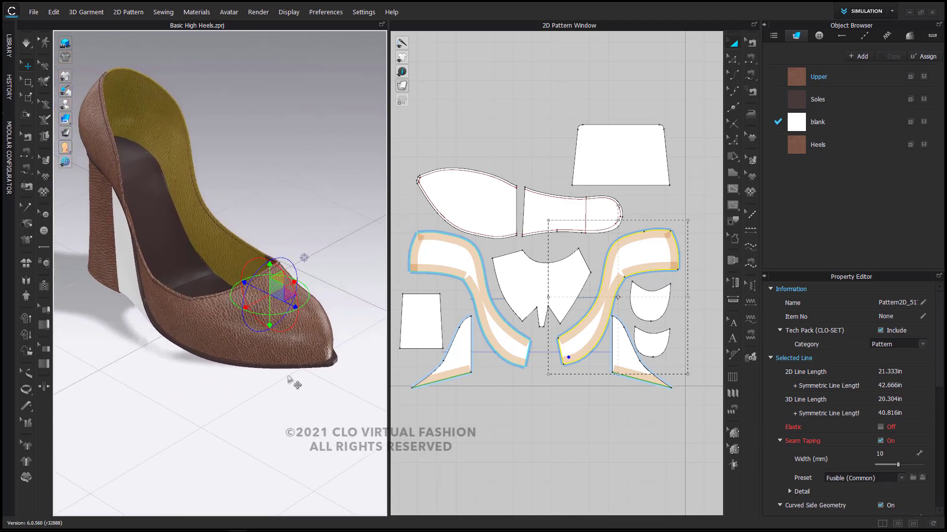
pyautogui.moveTo(294, 382); pyautogui.dragTo(260, 376, button='right')
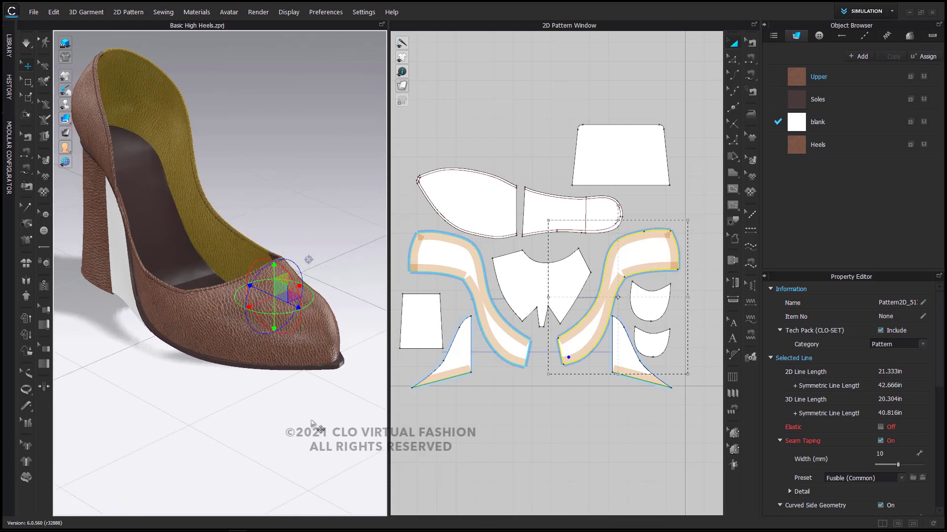
pyautogui.scroll(3, 317, 393)
pyautogui.moveTo(317, 393); pyautogui.dragTo(338, 353, button='middle')
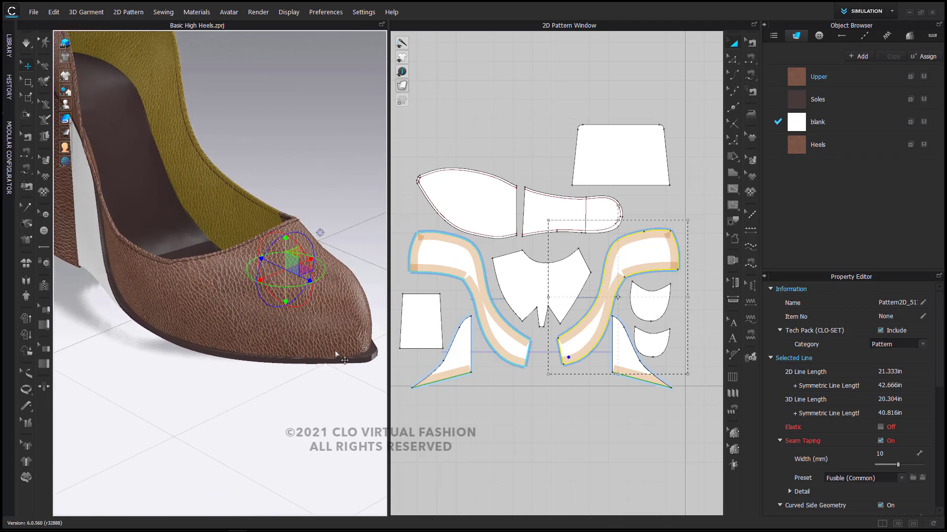
# Select the front and back sole patterns together to review their side curvature and thickness properties, and clear the selection.
pyautogui.click(373, 368)
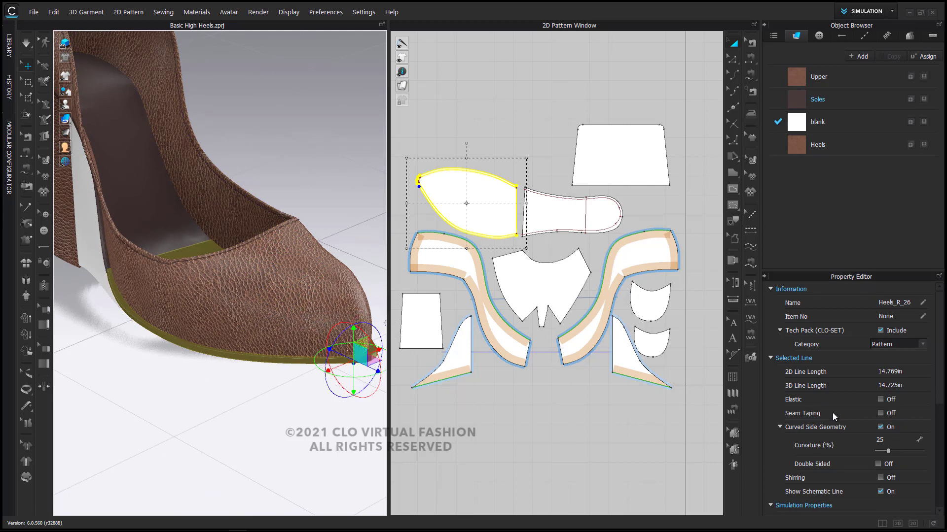
pyautogui.keyDown('shift'); pyautogui.click(558, 218); pyautogui.keyUp('shift')
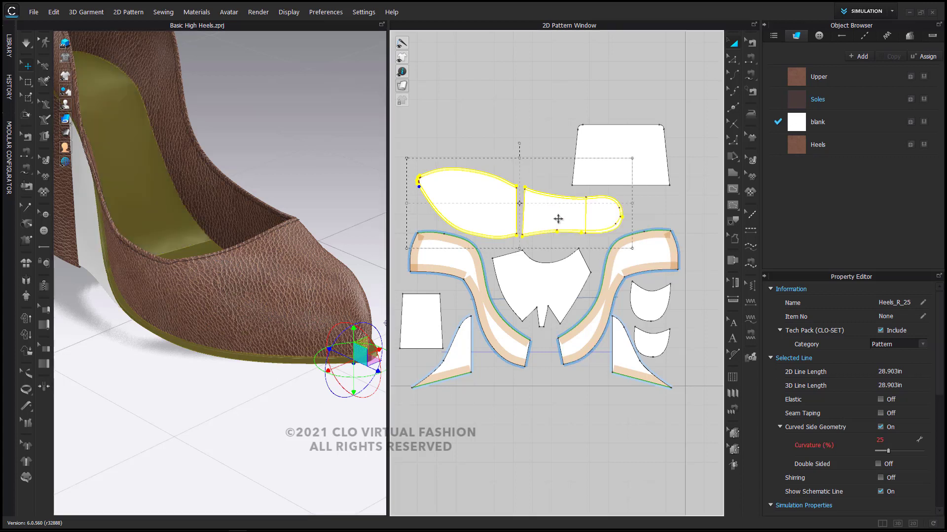
pyautogui.scroll(-5, 833, 397)
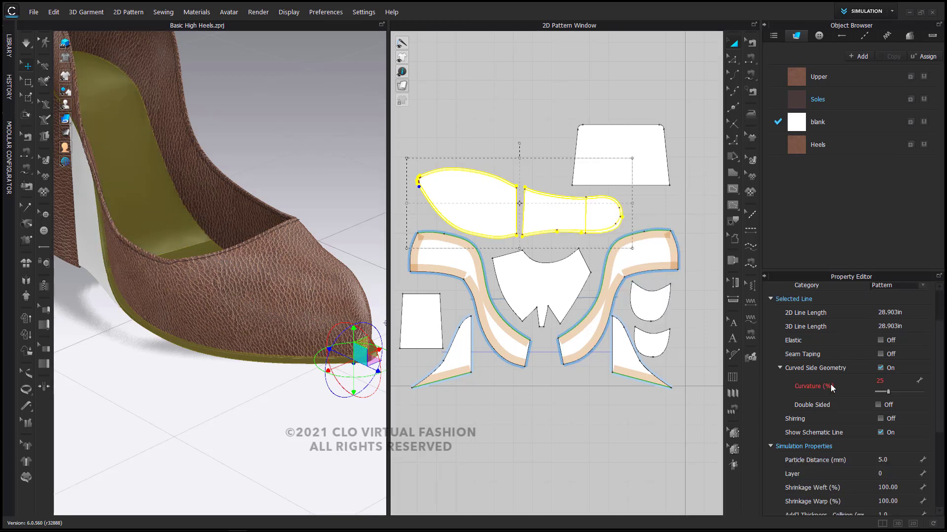
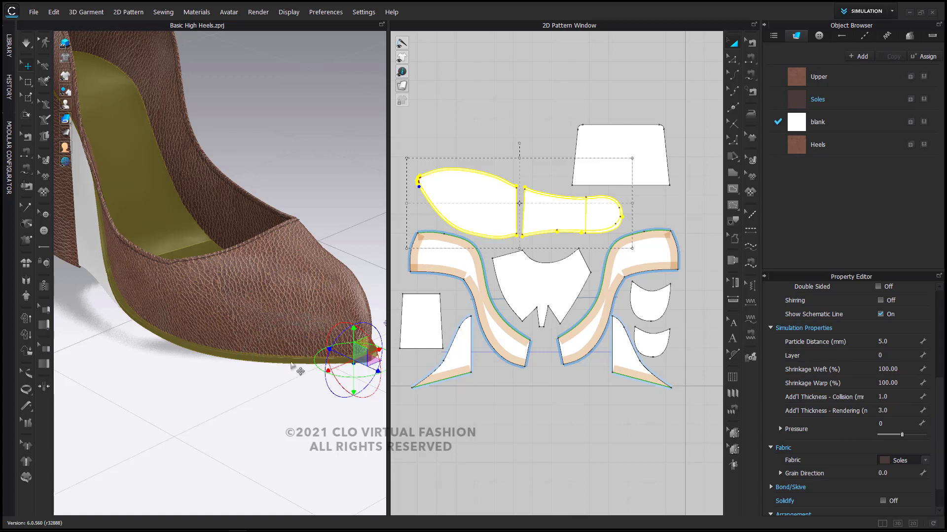
pyautogui.scroll(3, 829, 419)
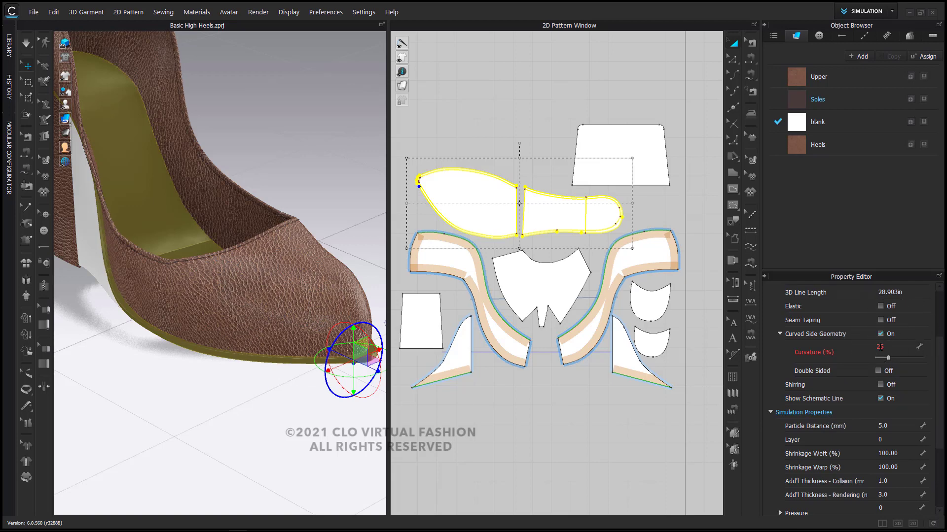
pyautogui.click(564, 422)
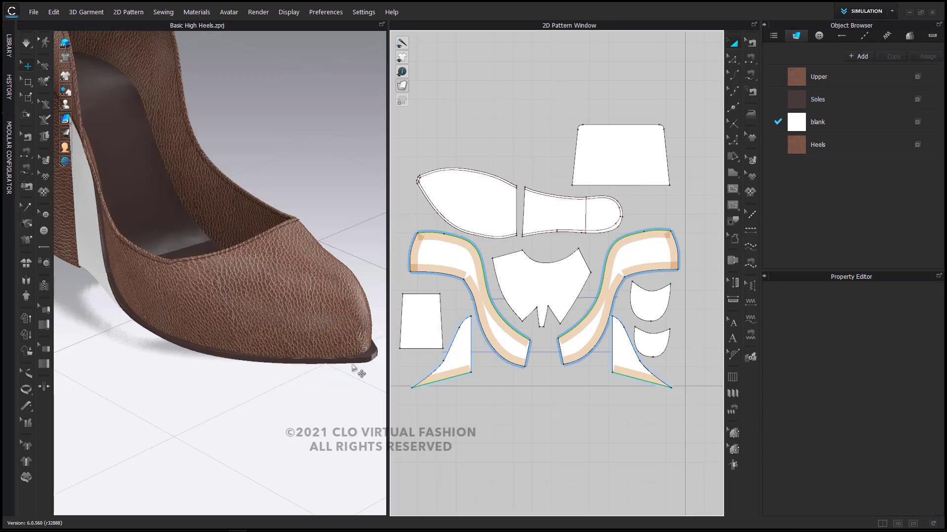
# Examine the front sole's side edge up close beneath the leather upper, and clear the selection.
pyautogui.click(351, 368)
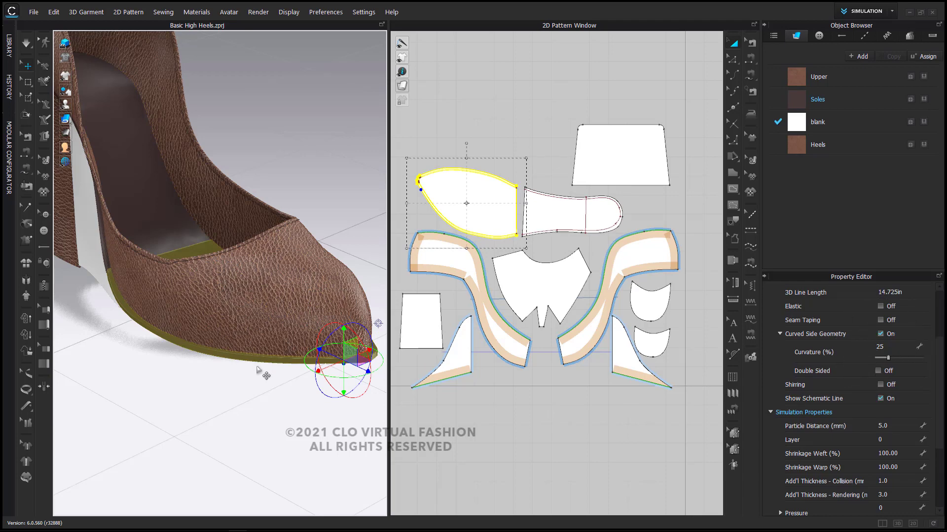
pyautogui.scroll(5, 266, 382)
pyautogui.scroll(3, 275, 270)
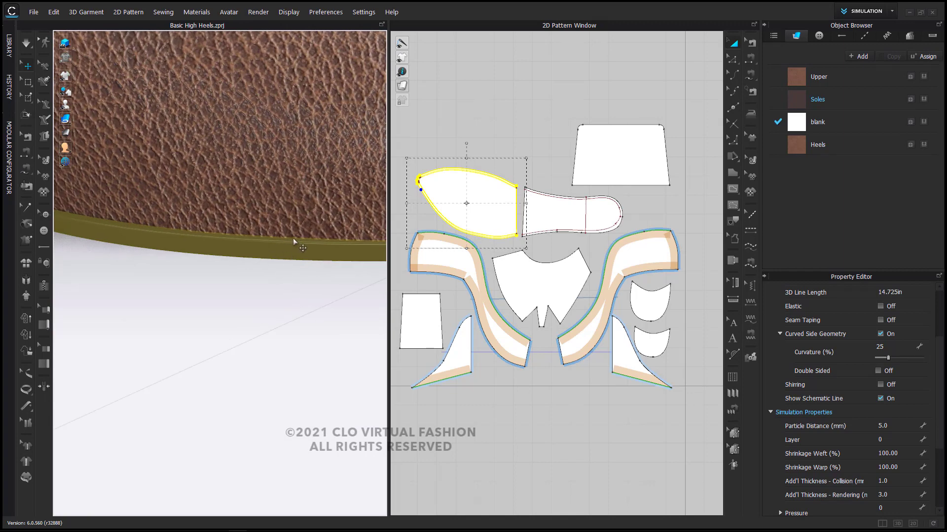
pyautogui.click(538, 147)
# Set the side curvature to 0% on the two facing edges where the front and back soles meet.
pyautogui.click(733, 59)
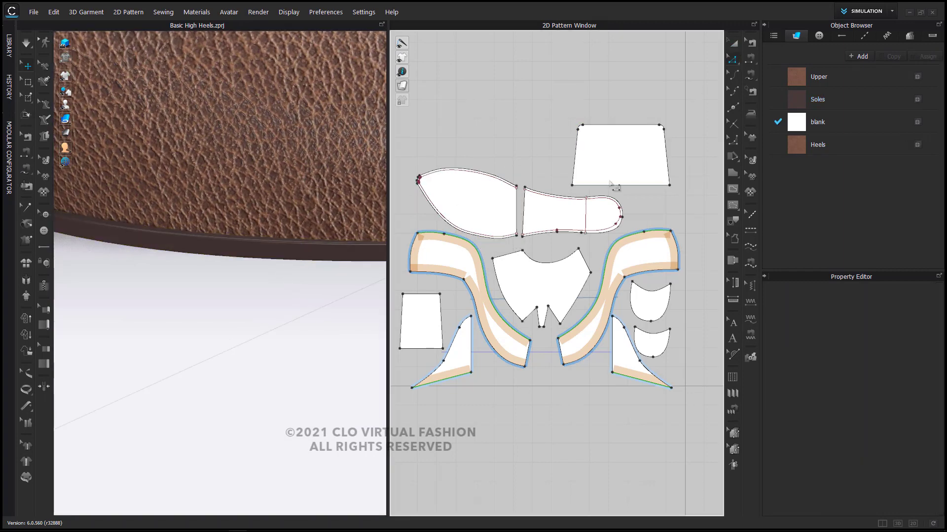
pyautogui.scroll(-3, 542, 225)
pyautogui.scroll(5, 543, 224)
pyautogui.click(507, 218)
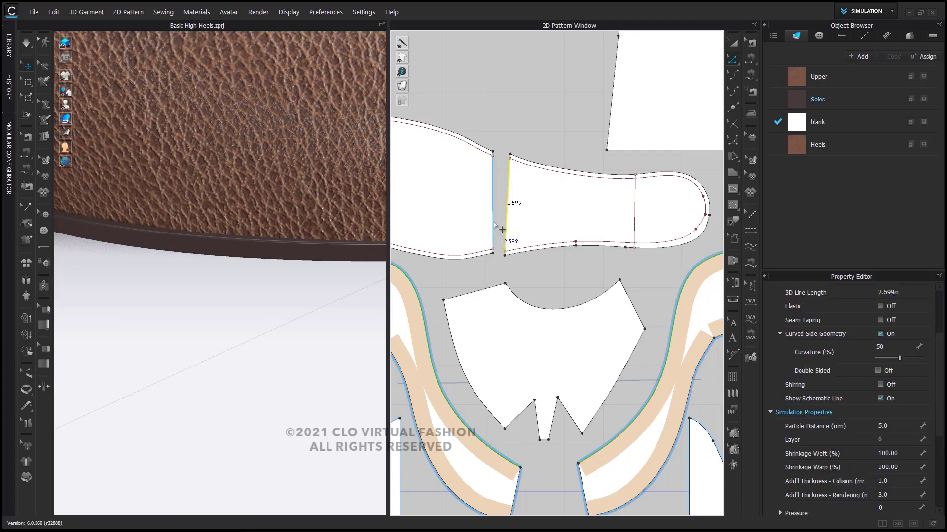
pyautogui.keyDown('shift'); pyautogui.click(494, 223); pyautogui.keyUp('shift')
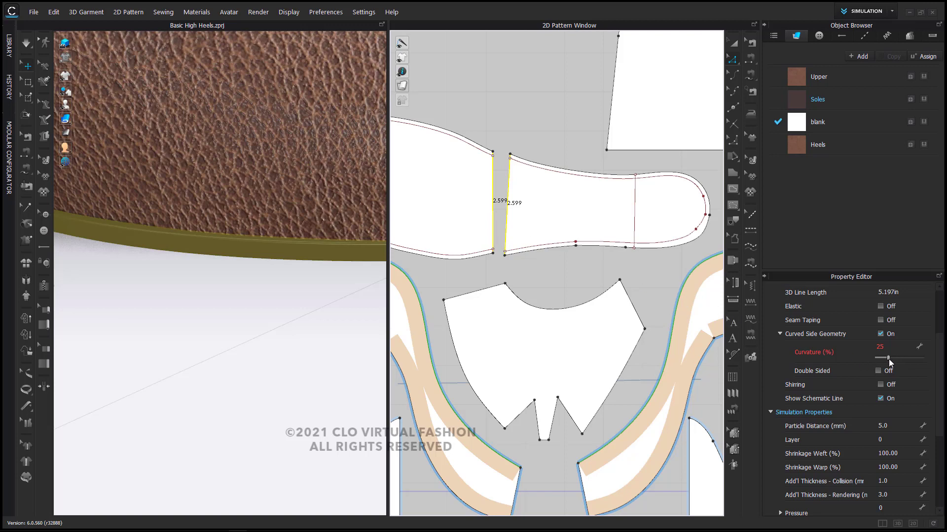
pyautogui.moveTo(888, 359); pyautogui.dragTo(879, 359)
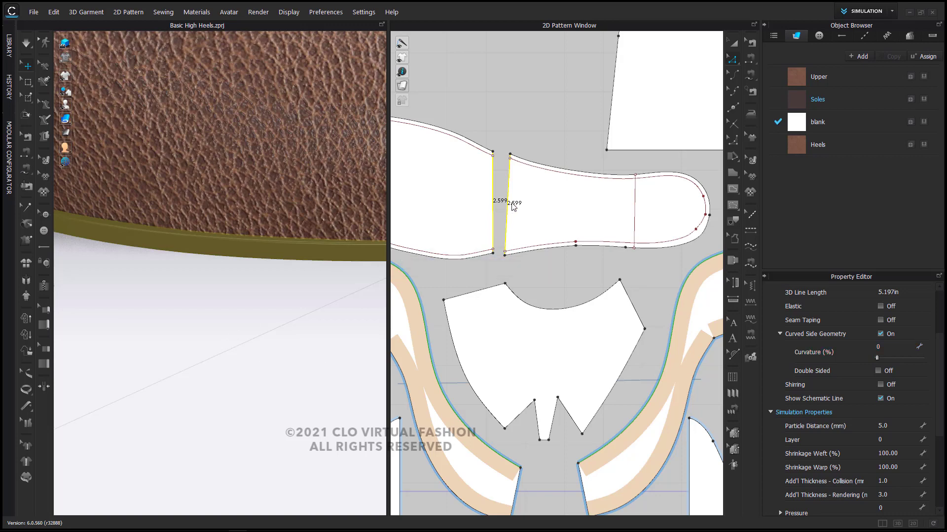
# Remove the normal map from the 3D seamline that joins the front and back soles.
pyautogui.hotkey('ctrl', 'f')
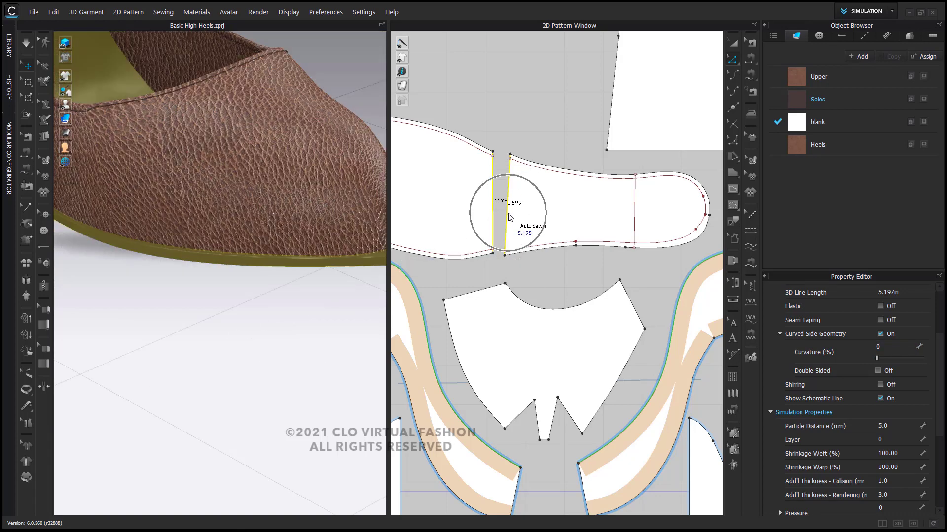
pyautogui.moveTo(184, 330); pyautogui.dragTo(344, 341, button='right')
pyautogui.moveTo(260, 311); pyautogui.dragTo(217, 173, button='right')
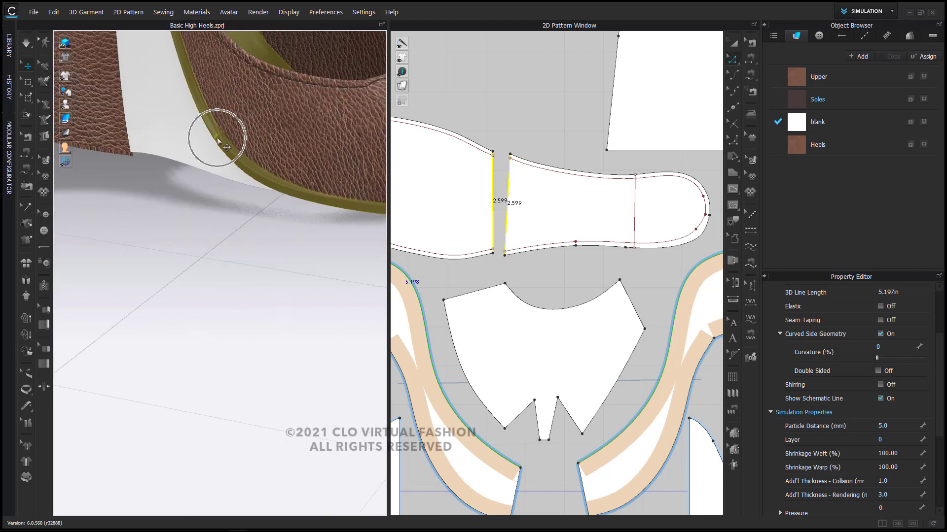
pyautogui.click(750, 43)
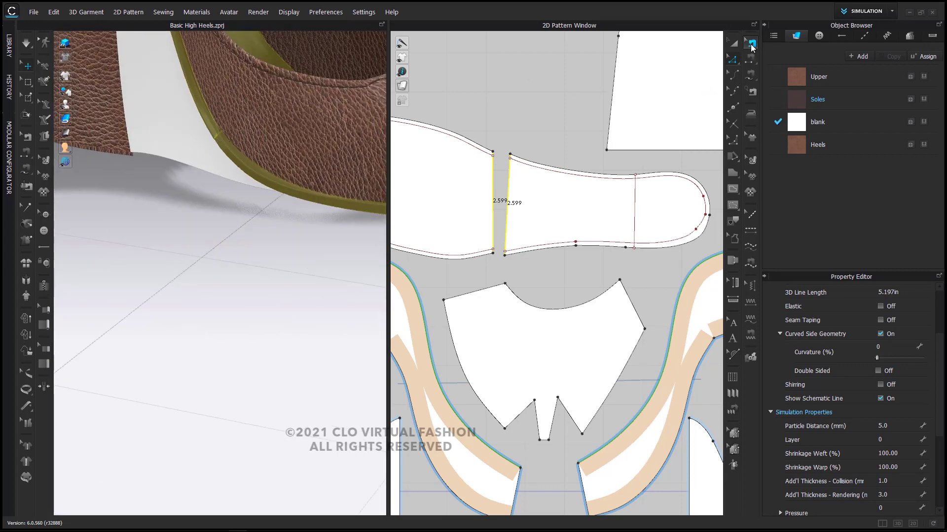
pyautogui.click(506, 216)
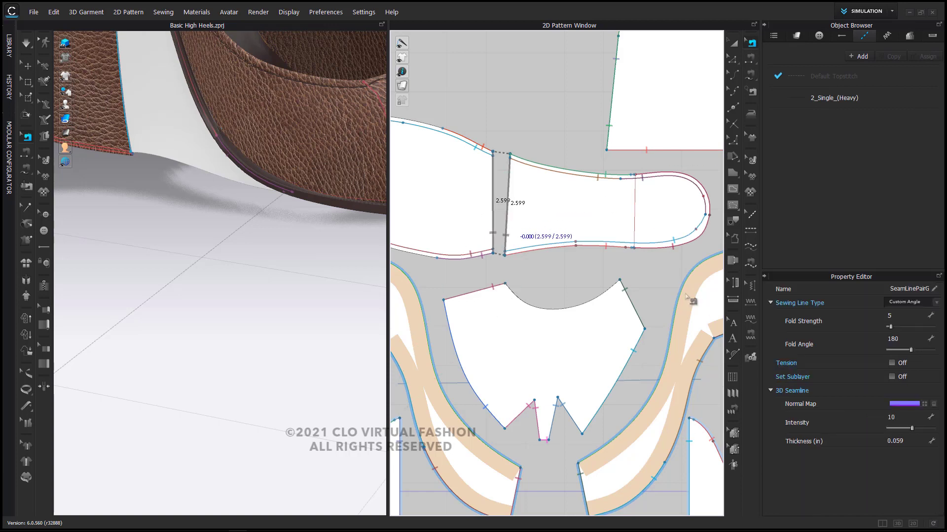
pyautogui.click(933, 404)
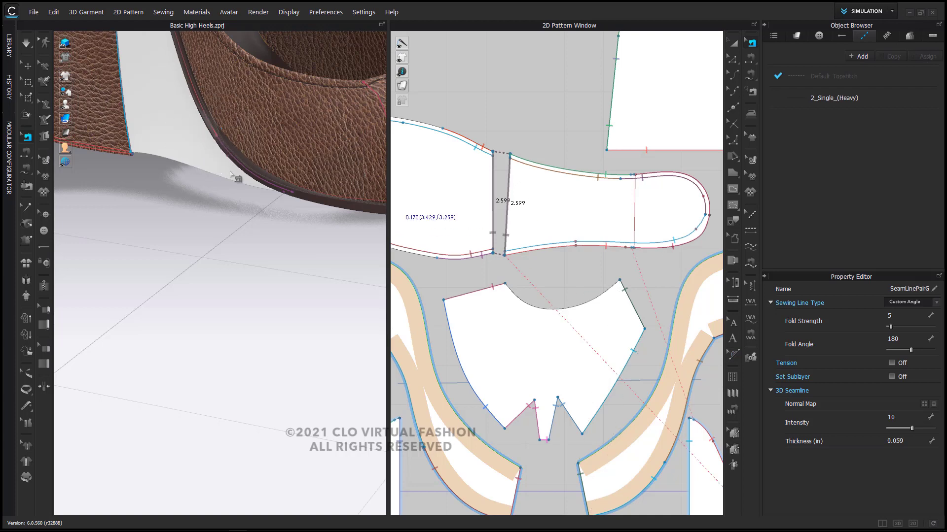
# Review the sole joint and the complete high heel in 3D, returning to the Select/Move tool.
pyautogui.moveTo(238, 180); pyautogui.dragTo(335, 291, button='middle')
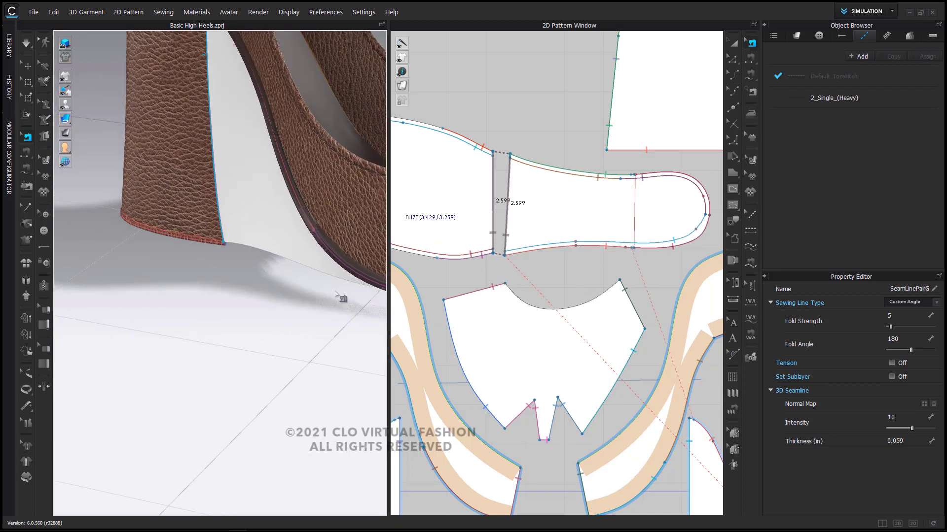
pyautogui.scroll(-3, 340, 297)
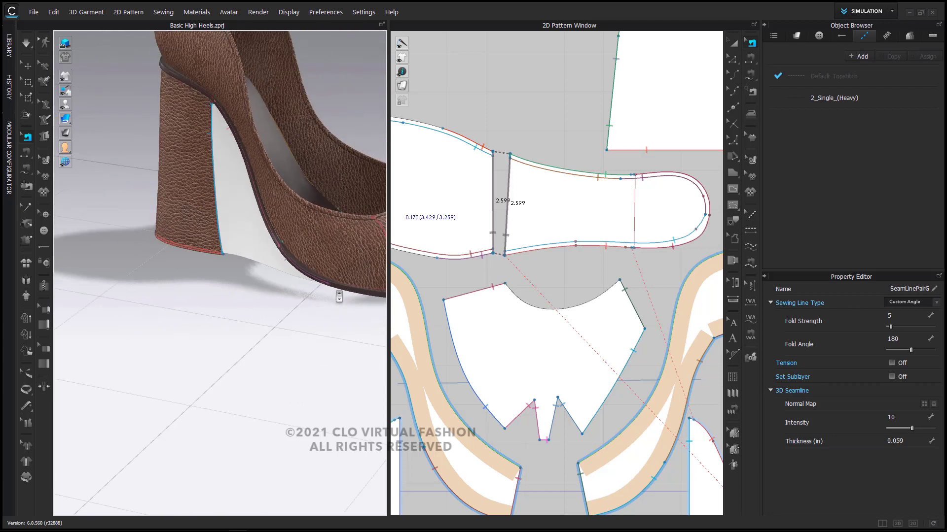
pyautogui.moveTo(340, 296); pyautogui.dragTo(238, 347, button='right')
pyautogui.scroll(-4, 230, 365)
pyautogui.moveTo(245, 354); pyautogui.dragTo(238, 390, button='middle')
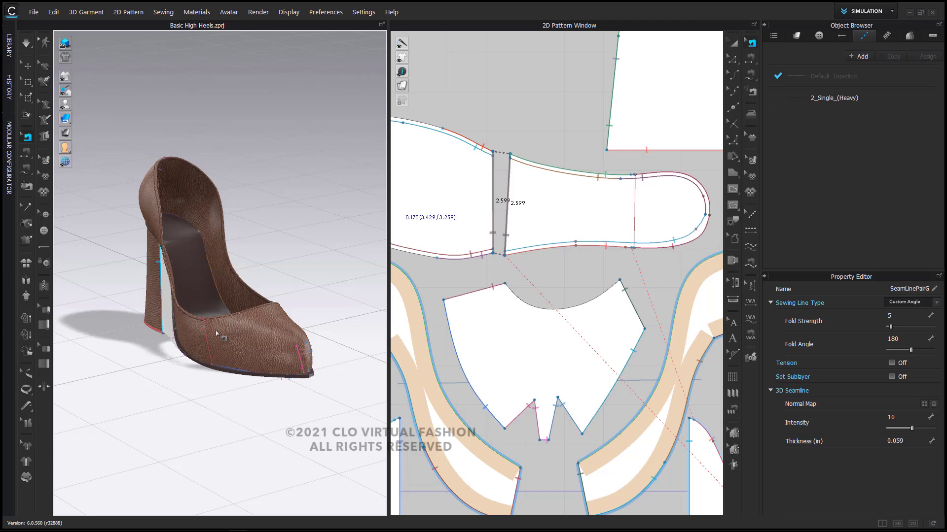
pyautogui.click(26, 66)
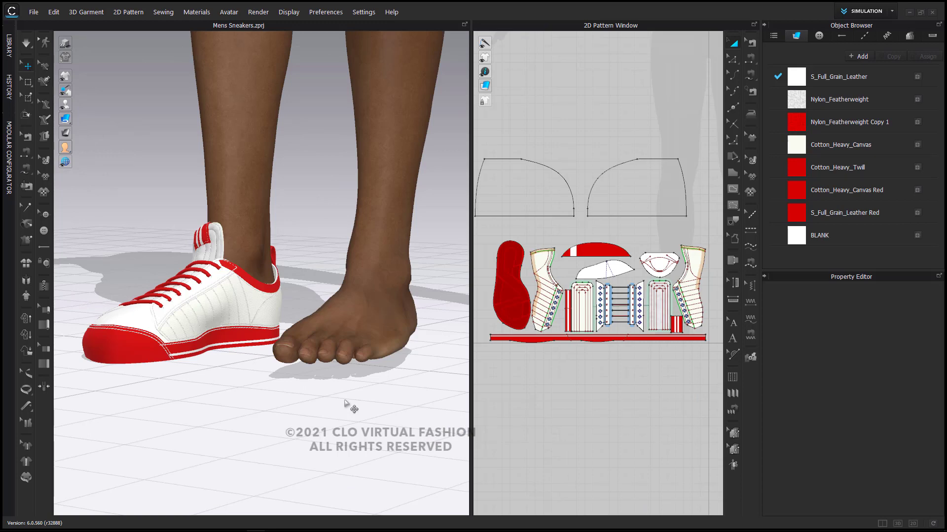
# Inspect the men's sneaker in 3D and select all of its shoe patterns in the 2D layout.
pyautogui.moveTo(344, 403); pyautogui.dragTo(313, 405, button='right')
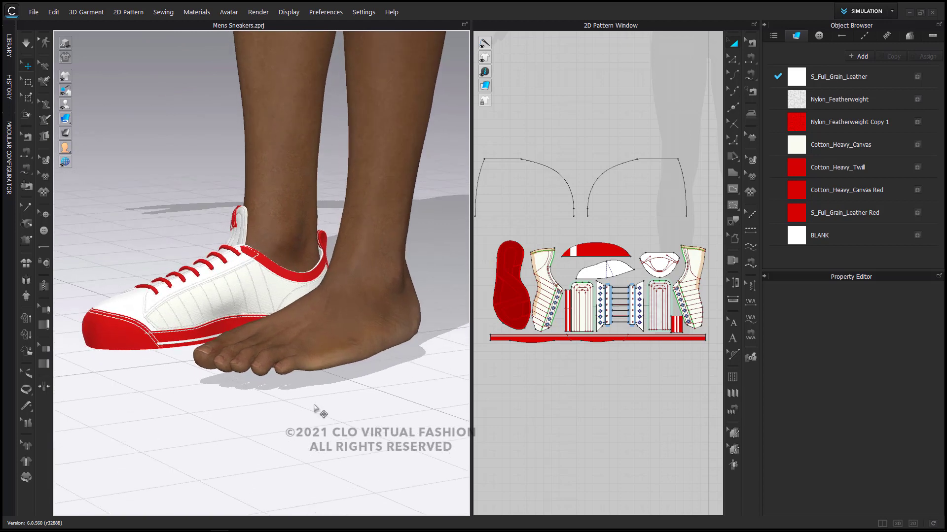
pyautogui.moveTo(358, 416)
pyautogui.mouseDown(button='right')
pyautogui.moveTo(320, 403)
pyautogui.moveTo(372, 407)
pyautogui.mouseUp(button='right')
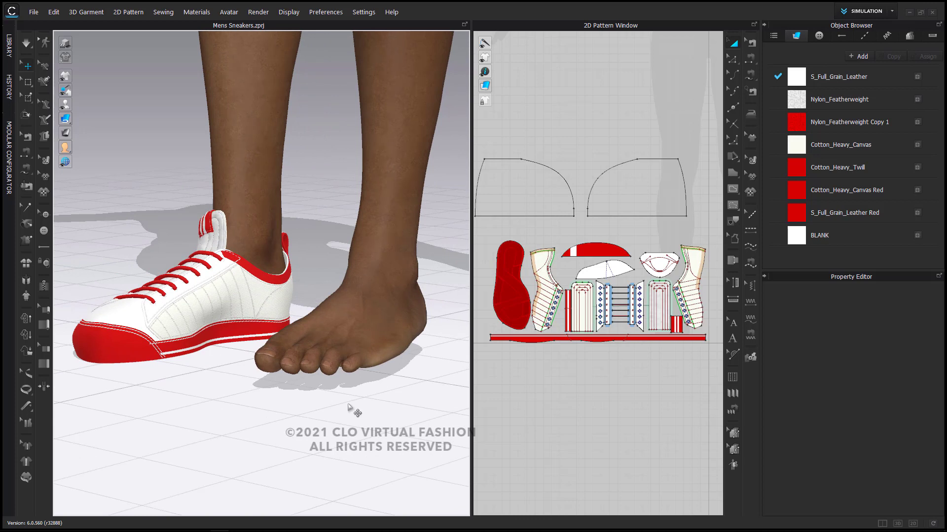
pyautogui.moveTo(349, 408); pyautogui.dragTo(336, 366, button='right')
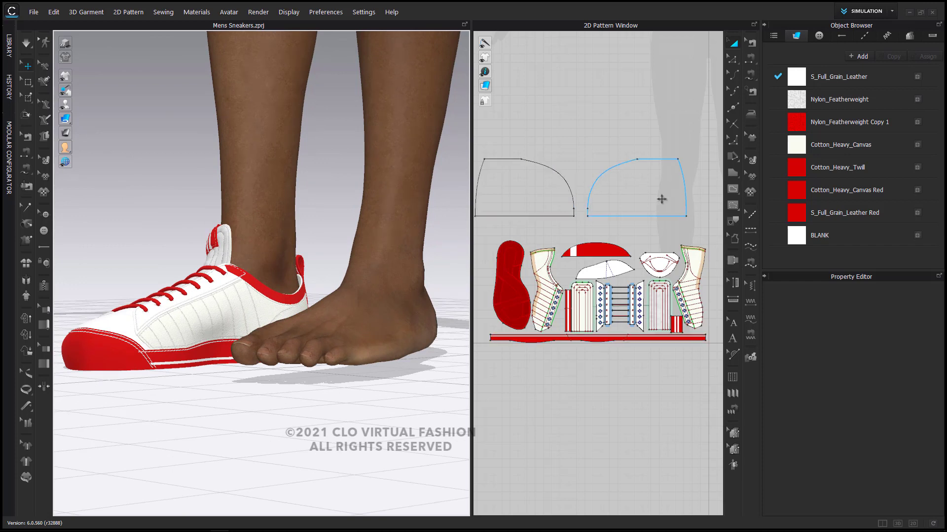
pyautogui.moveTo(487, 227); pyautogui.dragTo(685, 353)
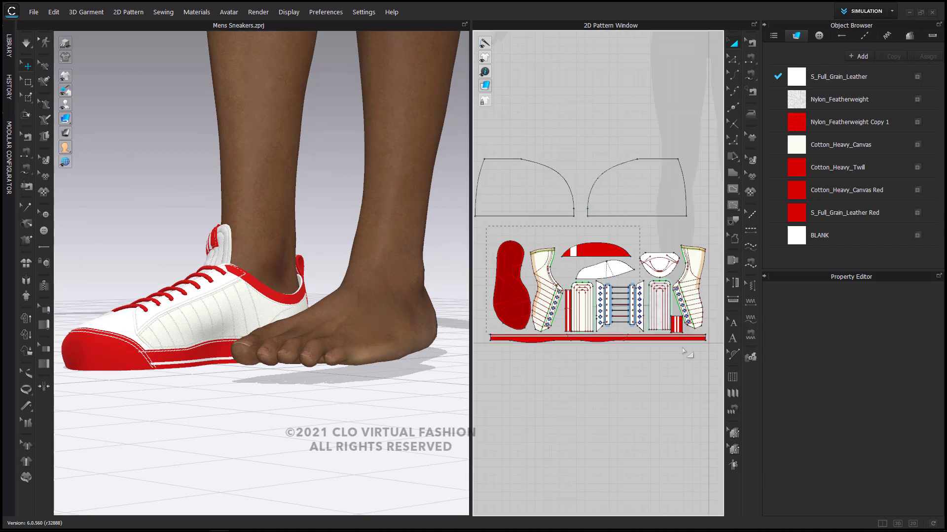
pyautogui.moveTo(741, 371); pyautogui.dragTo(739, 369)
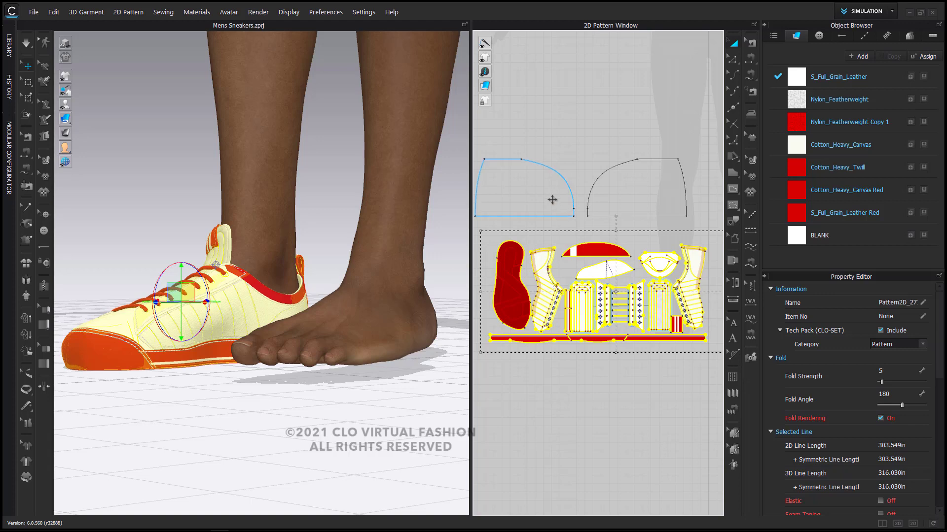
# Select the left half-dome BLANK pattern above the sneaker pieces and examine its outline around the 3D shoe.
pyautogui.click(552, 200)
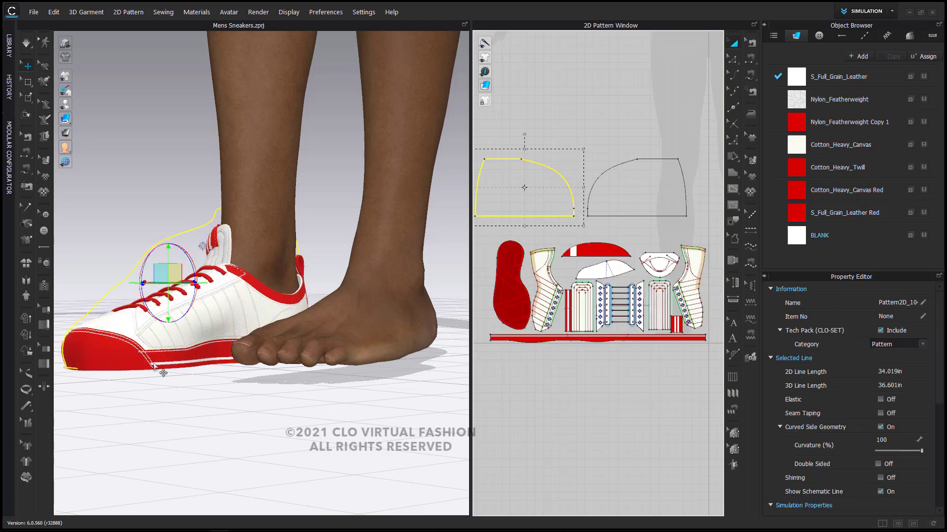
pyautogui.moveTo(163, 373)
pyautogui.mouseDown(button='right')
pyautogui.moveTo(209, 383)
pyautogui.moveTo(327, 370)
pyautogui.moveTo(171, 389)
pyautogui.mouseUp(button='right')
pyautogui.moveTo(365, 280); pyautogui.dragTo(233, 290, button='right')
pyautogui.moveTo(233, 291); pyautogui.dragTo(280, 295, button='middle')
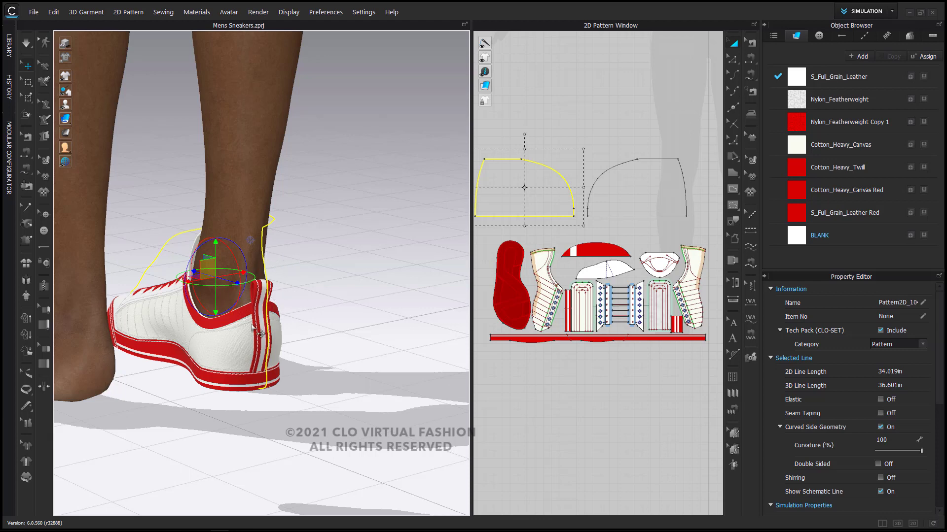
pyautogui.moveTo(234, 338); pyautogui.dragTo(371, 343, button='right')
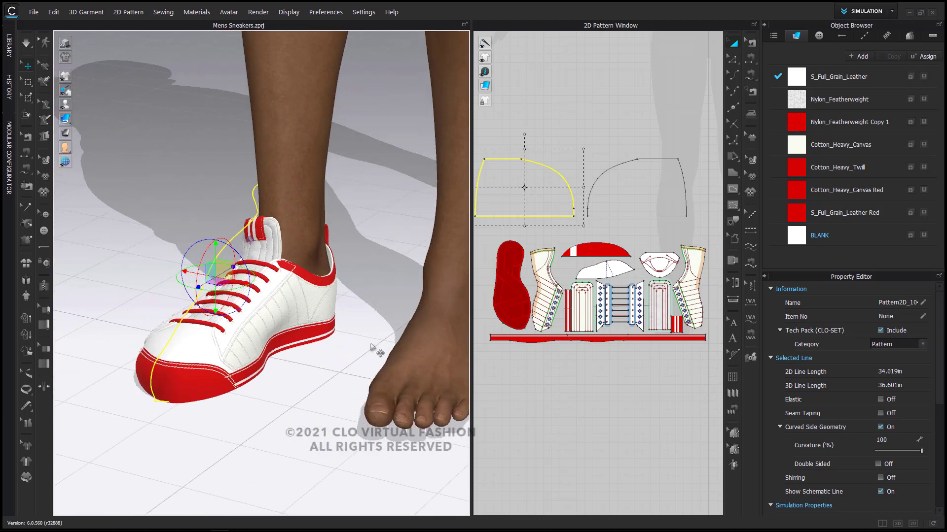
# Examine the selected half-dome pattern's outline over the toe and front of the 3D sneaker, and clear the selection.
pyautogui.moveTo(371, 348); pyautogui.dragTo(343, 286, button='middle')
pyautogui.scroll(3, 212, 326)
pyautogui.moveTo(212, 325); pyautogui.dragTo(257, 310, button='right')
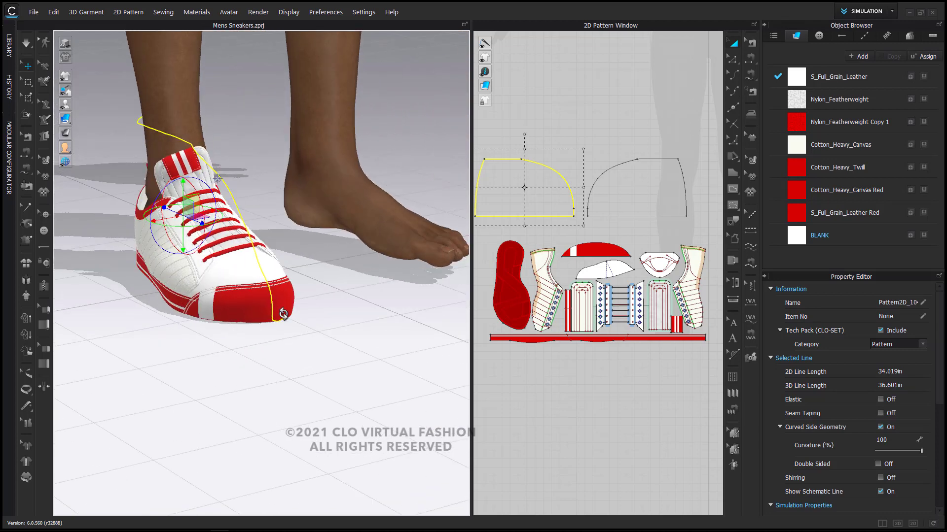
pyautogui.scroll(2, 261, 317)
pyautogui.scroll(-1, 261, 317)
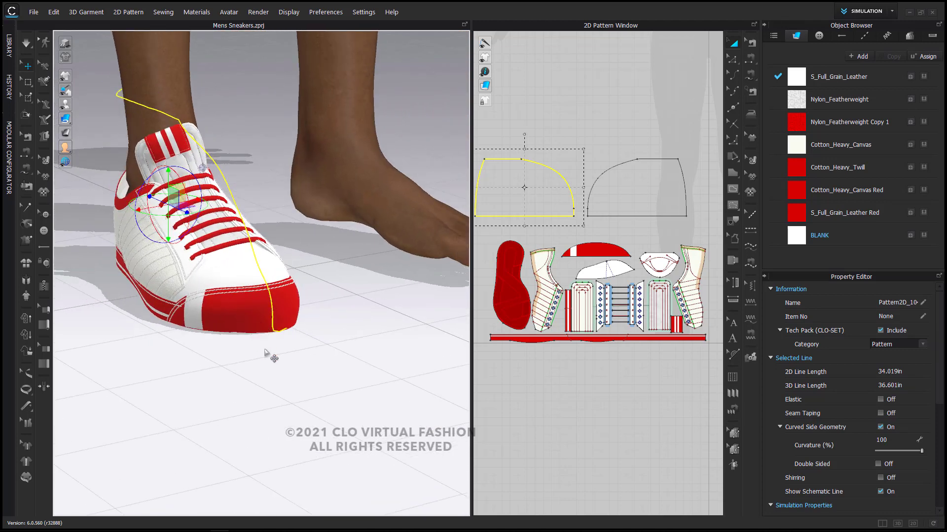
pyautogui.moveTo(267, 354); pyautogui.dragTo(275, 353, button='right')
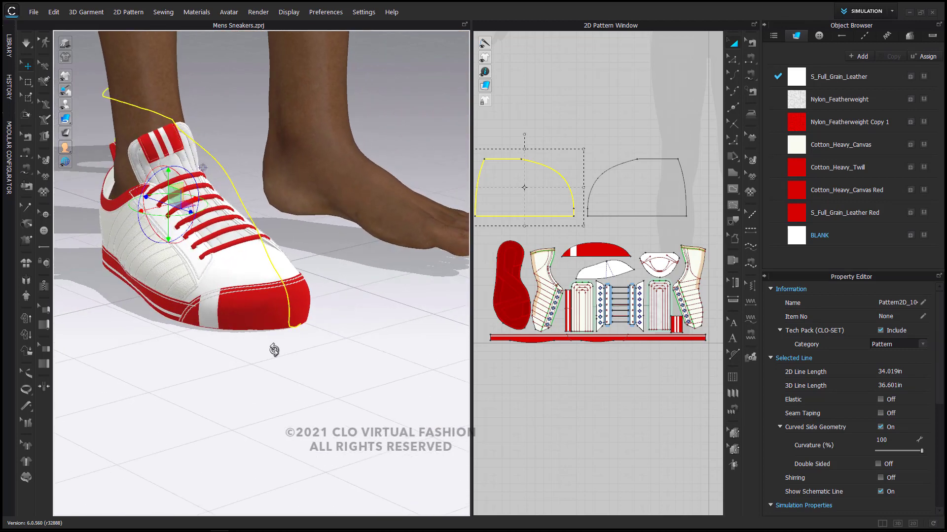
pyautogui.click(600, 375)
# Freeze the first sneaker's sole patterns: the long sidewall strips, the outsole and the red toe cap.
pyautogui.click(526, 338)
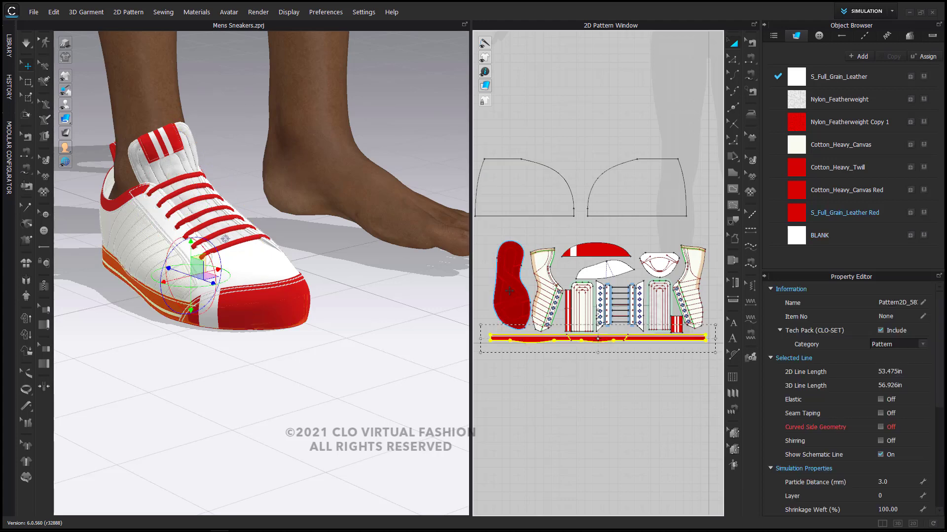
pyautogui.keyDown('shift'); pyautogui.click(510, 291); pyautogui.keyUp('shift')
pyautogui.keyDown('shift'); pyautogui.click(585, 250); pyautogui.keyUp('shift')
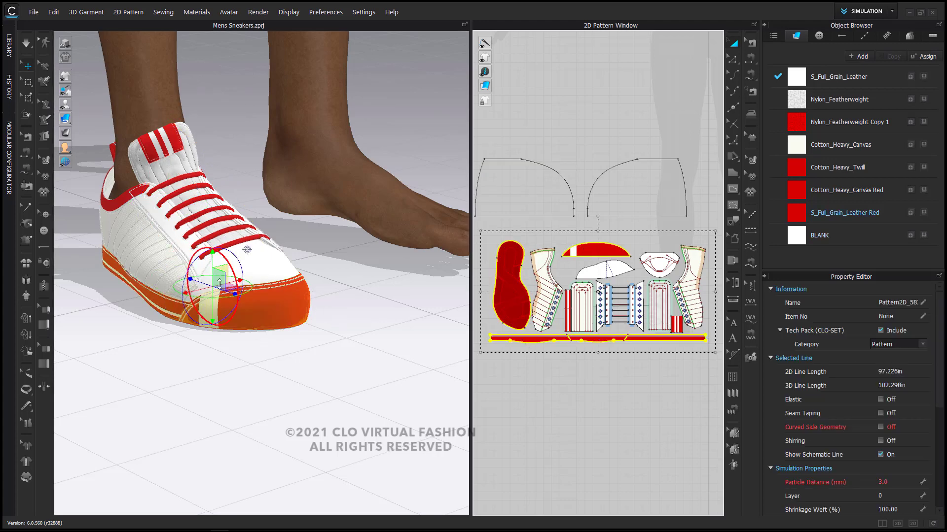
pyautogui.rightClick(252, 314)
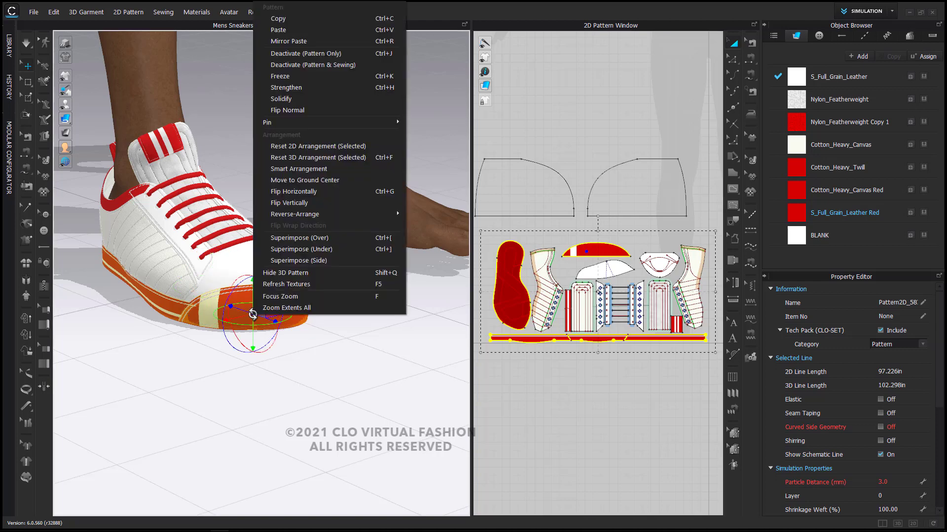
pyautogui.click(317, 76)
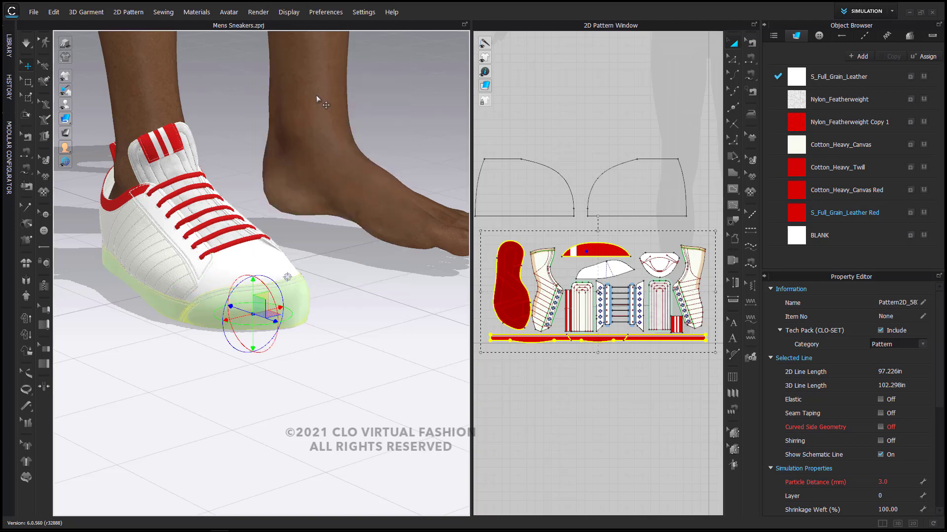
pyautogui.moveTo(292, 339); pyautogui.dragTo(367, 337, button='right')
pyautogui.click(347, 335)
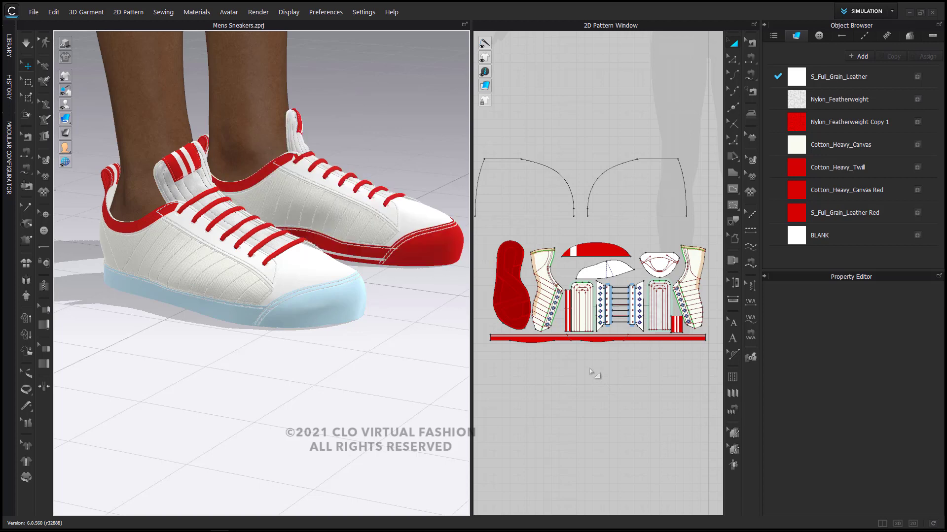
# Freeze the matching sidewall, outsole and toe cap patterns of the other sneaker.
pyautogui.scroll(-4, 590, 414)
pyautogui.scroll(10, 599, 413)
pyautogui.scroll(-8, 602, 410)
pyautogui.moveTo(622, 392); pyautogui.dragTo(630, 378, button='middle')
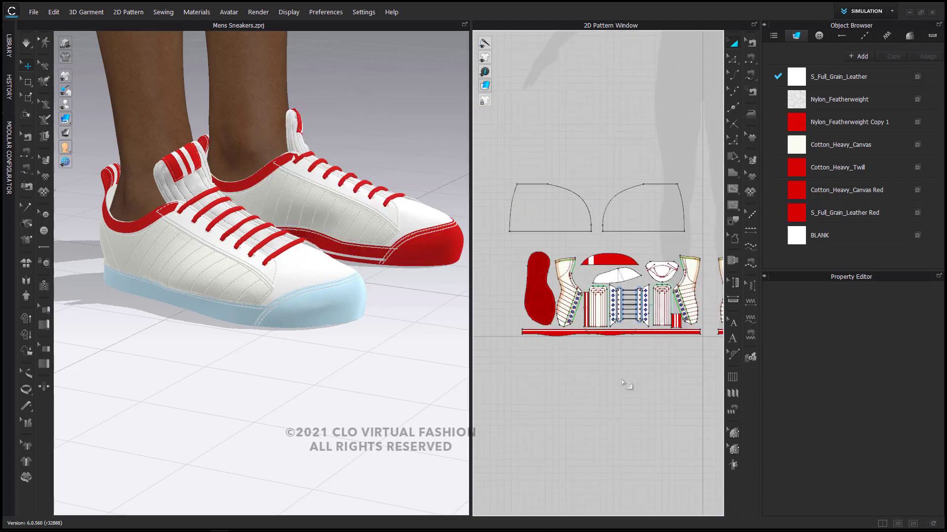
pyautogui.scroll(-2, 626, 384)
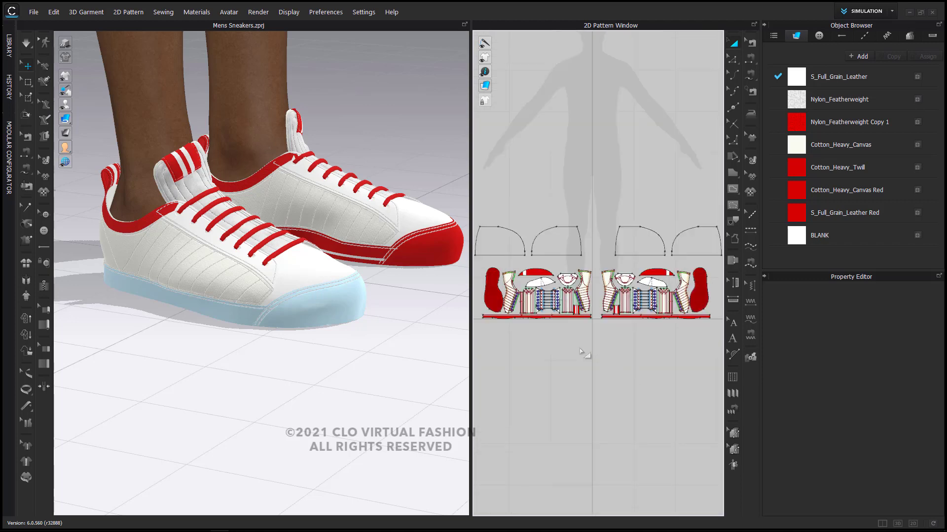
pyautogui.scroll(3, 639, 290)
pyautogui.click(626, 245)
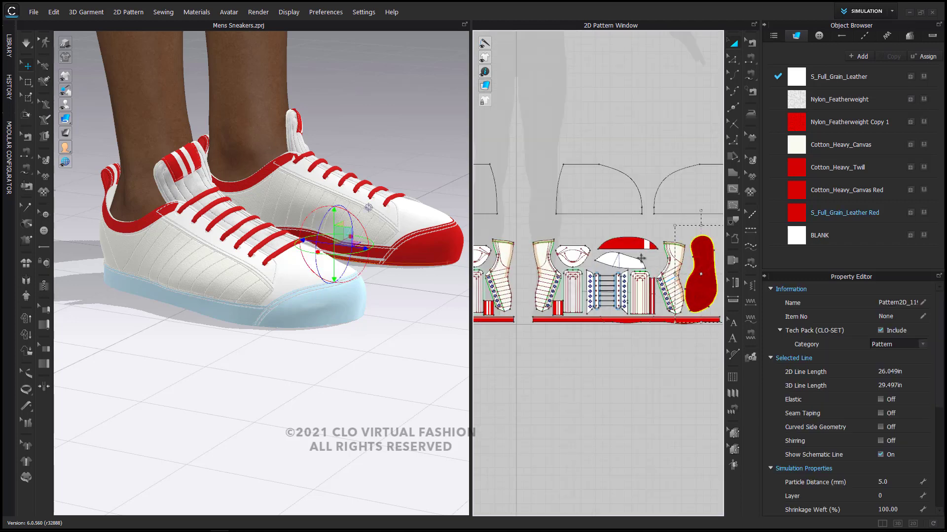
pyautogui.keyDown('shift'); pyautogui.click(446, 259); pyautogui.keyUp('shift')
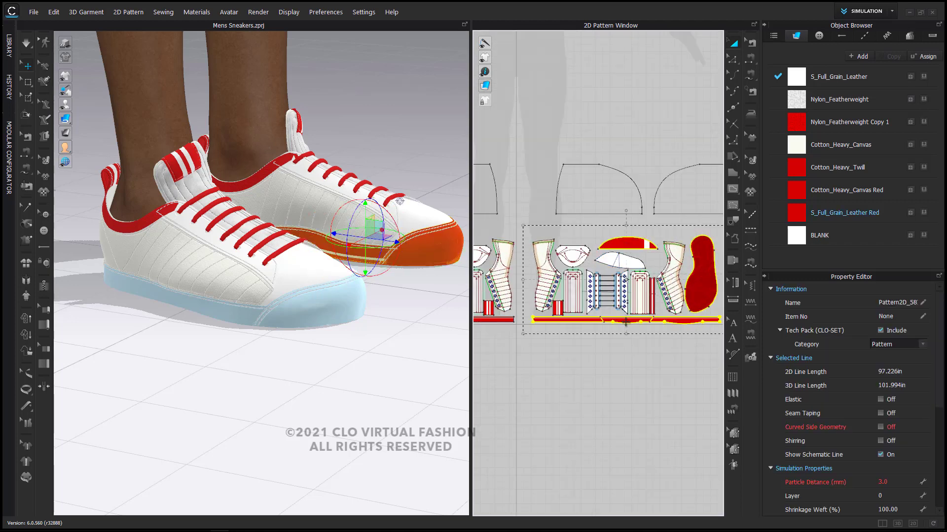
pyautogui.rightClick(440, 266)
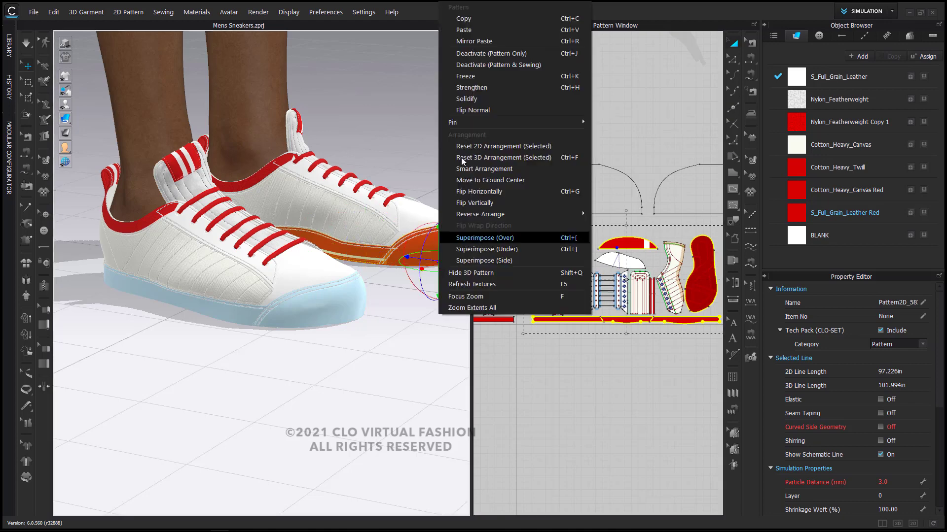
pyautogui.click(484, 76)
pyautogui.click(437, 325)
pyautogui.moveTo(437, 326); pyautogui.dragTo(356, 334, button='right')
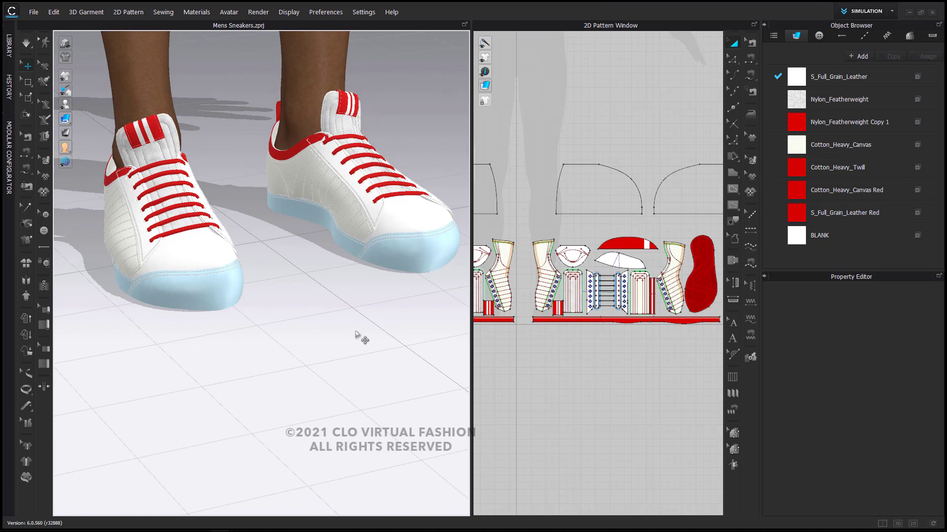
# Run the simulation, pull on the laced upper of one sneaker in 3D, and stop the simulation.
pyautogui.press('space')
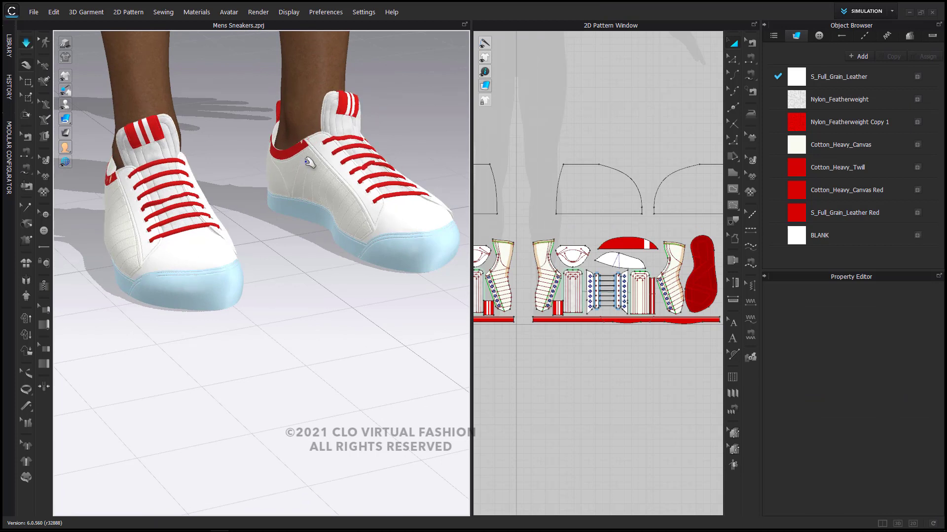
pyautogui.moveTo(355, 169); pyautogui.dragTo(388, 173)
pyautogui.press('space')
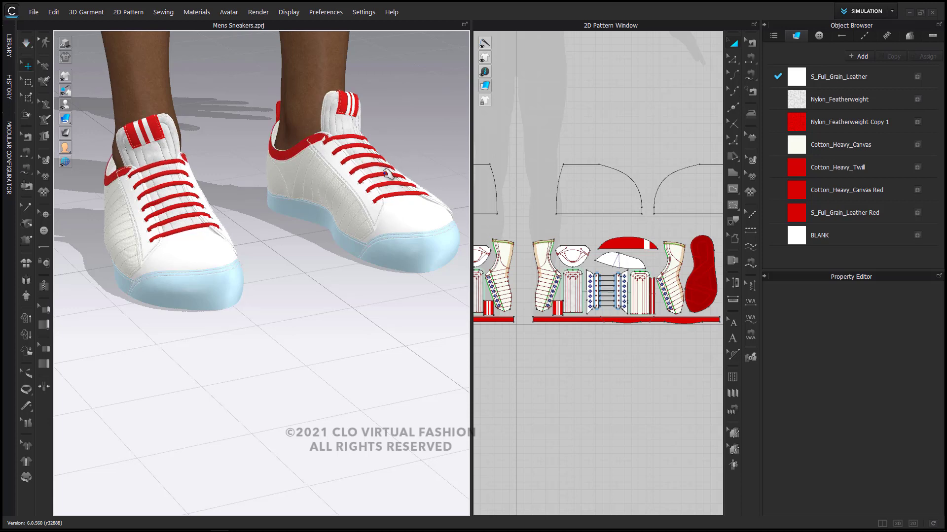
# Freeze the lace patterns of both sneakers and clear the selection.
pyautogui.scroll(5, 639, 260)
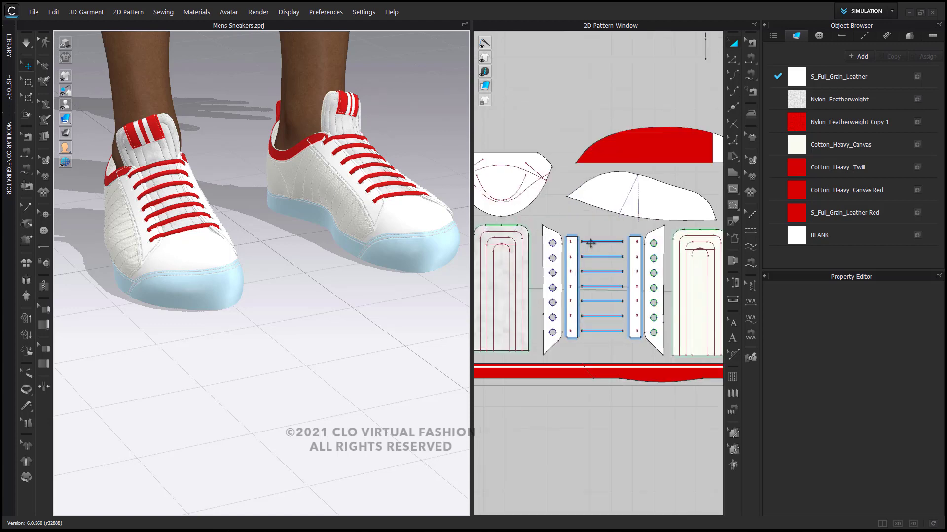
pyautogui.click(590, 244)
pyautogui.moveTo(591, 243)
pyautogui.mouseDown(button='middle')
pyautogui.moveTo(754, 234)
pyautogui.moveTo(879, 250)
pyautogui.mouseUp(button='middle')
pyautogui.moveTo(608, 263); pyautogui.dragTo(729, 260, button='middle')
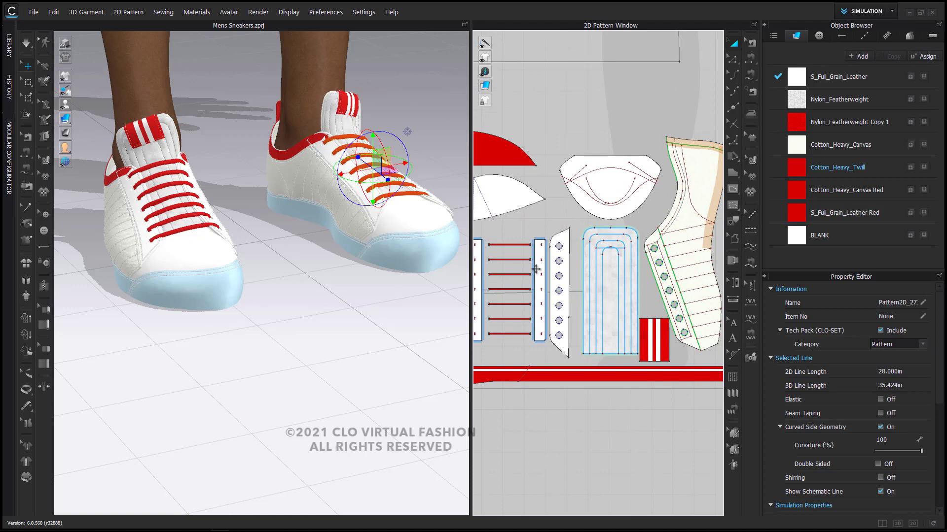
pyautogui.click(511, 245)
pyautogui.rightClick(511, 245)
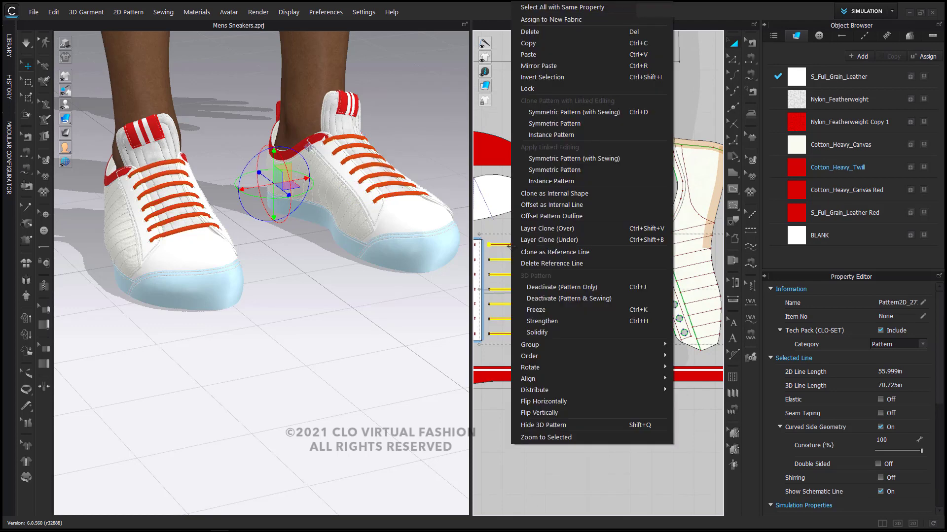
pyautogui.click(526, 301)
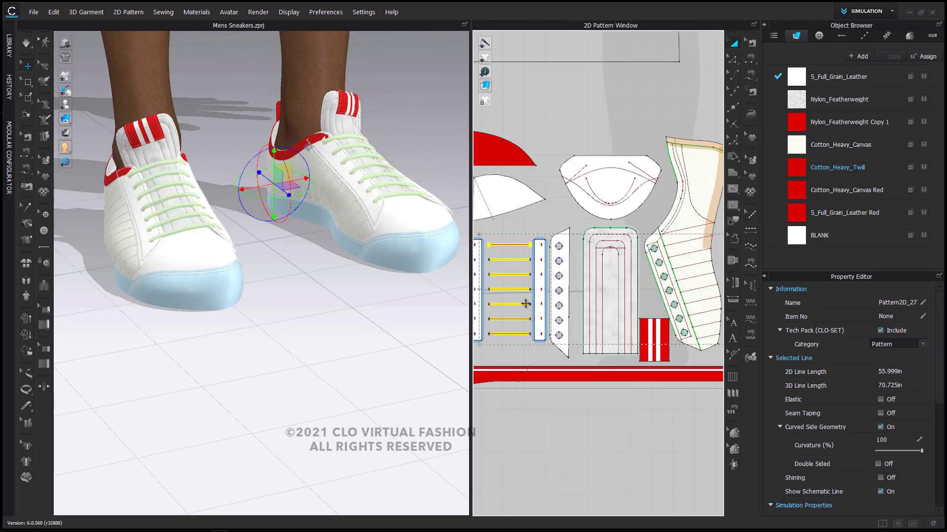
pyautogui.scroll(3, 530, 300)
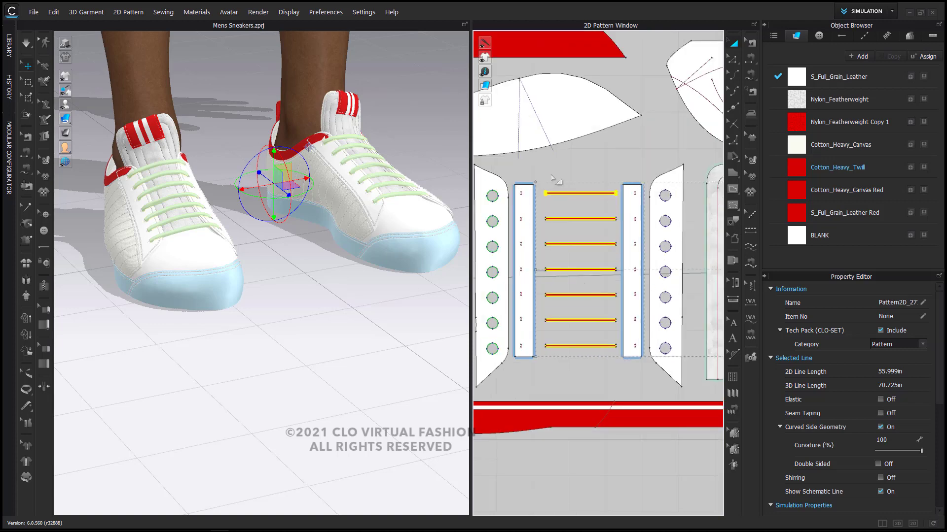
pyautogui.click(552, 179)
# Select the narrow strip pattern beside the laces and examine it in 2D and in place on the 3D sneaker.
pyautogui.moveTo(420, 165); pyautogui.dragTo(330, 221, button='right')
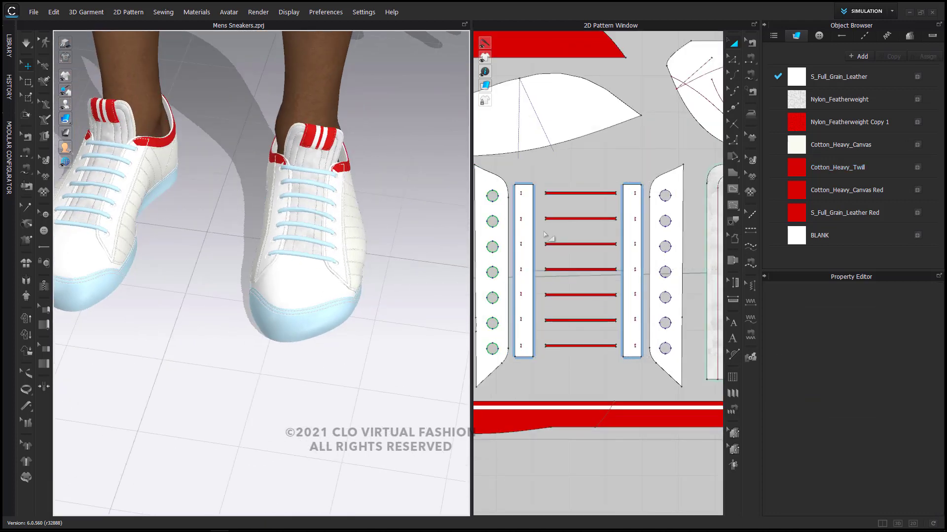
pyautogui.click(526, 211)
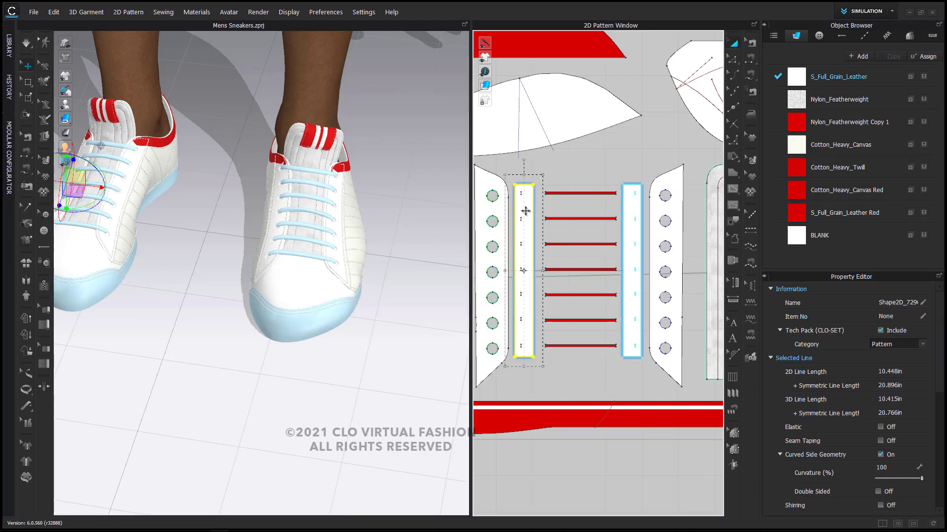
pyautogui.moveTo(220, 262); pyautogui.dragTo(433, 266, button='right')
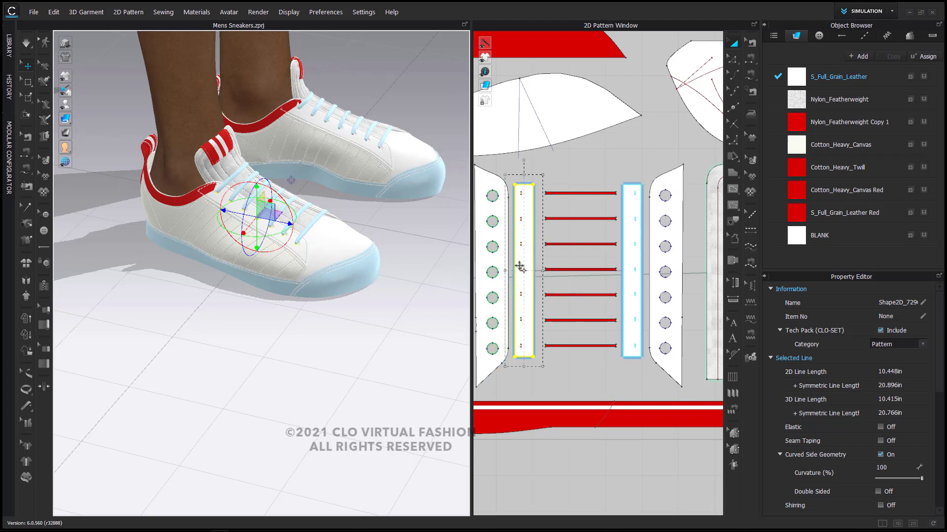
pyautogui.scroll(-3, 514, 211)
pyautogui.scroll(6, 514, 211)
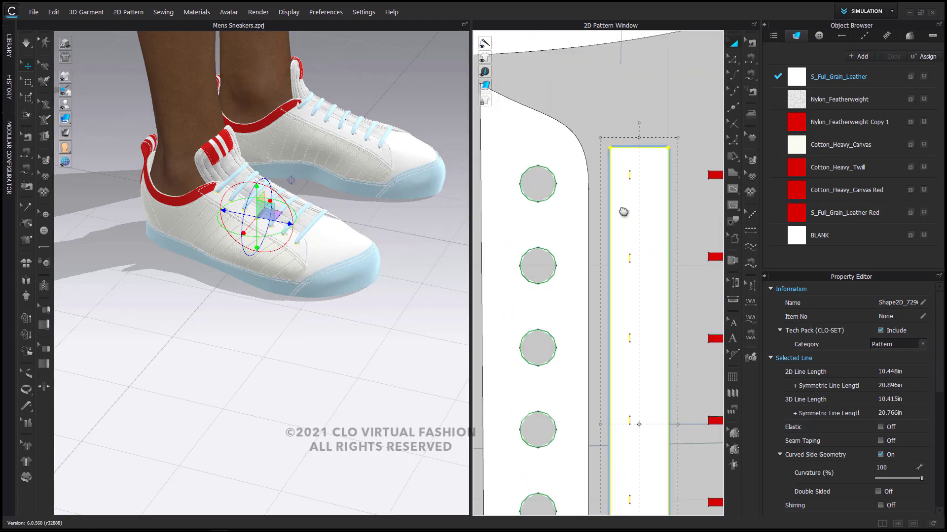
# Inspect the seams joining the top two laces to the narrow strip with Edit Sewing, returning to the pattern selection tool.
pyautogui.click(750, 43)
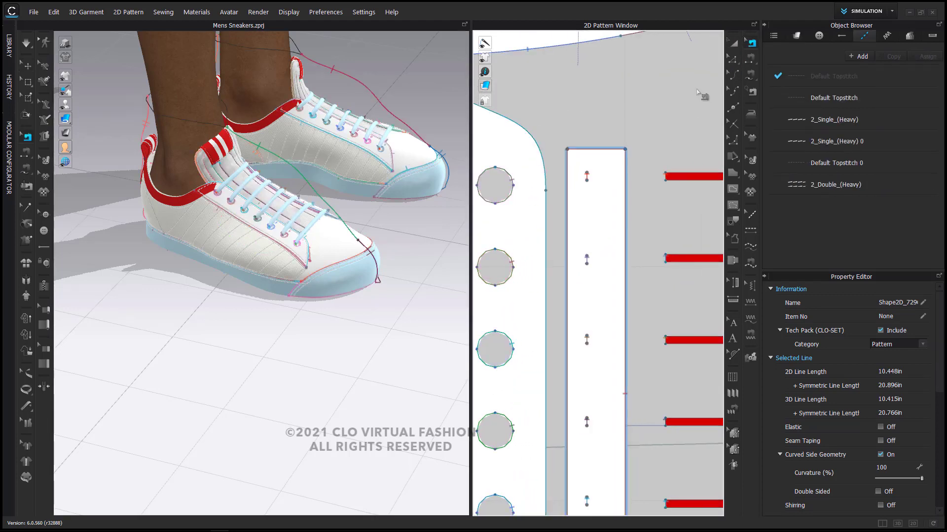
pyautogui.click(665, 178)
pyautogui.click(665, 258)
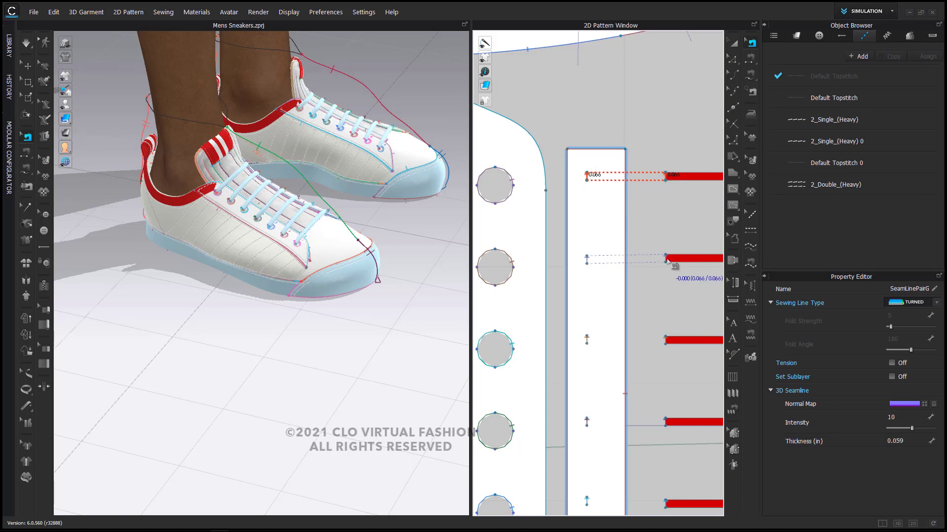
pyautogui.click(586, 258)
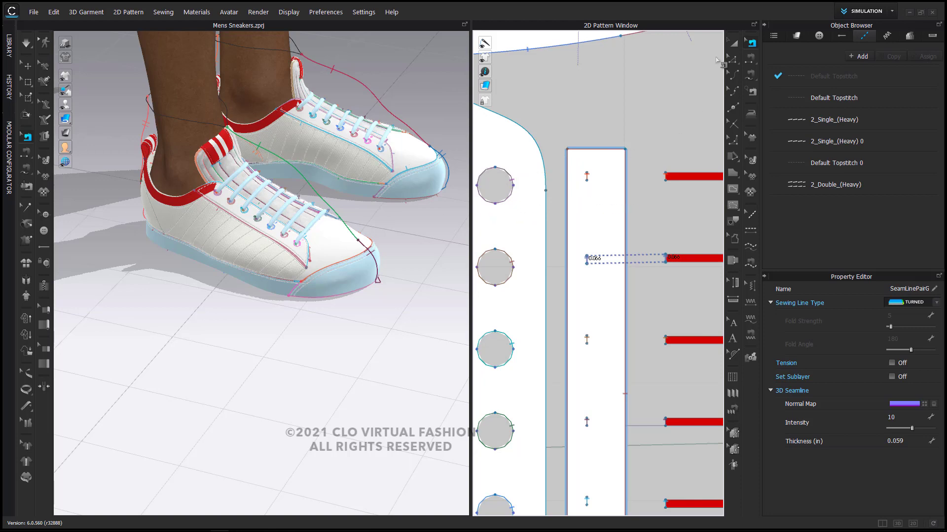
pyautogui.click(734, 43)
# Select all seven lace patterns between the strips and hide them in 3D.
pyautogui.scroll(-4, 644, 169)
pyautogui.moveTo(641, 165); pyautogui.dragTo(551, 132, button='middle')
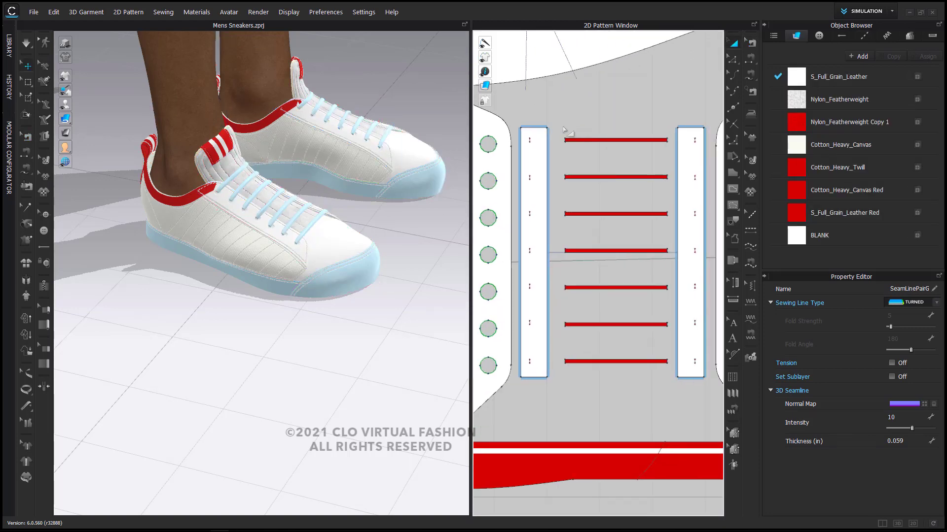
pyautogui.click(562, 133)
pyautogui.moveTo(669, 384); pyautogui.dragTo(674, 391)
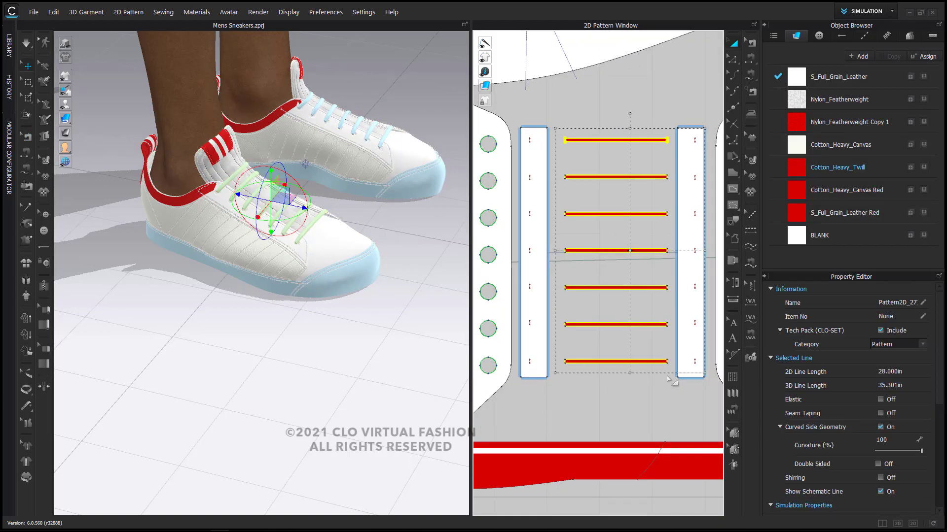
pyautogui.hotkey('shift', 'q')
# Select the strip beneath the eyelet holes in 3D and show the garment's internal lines.
pyautogui.scroll(2, 267, 226)
pyautogui.scroll(8, 309, 209)
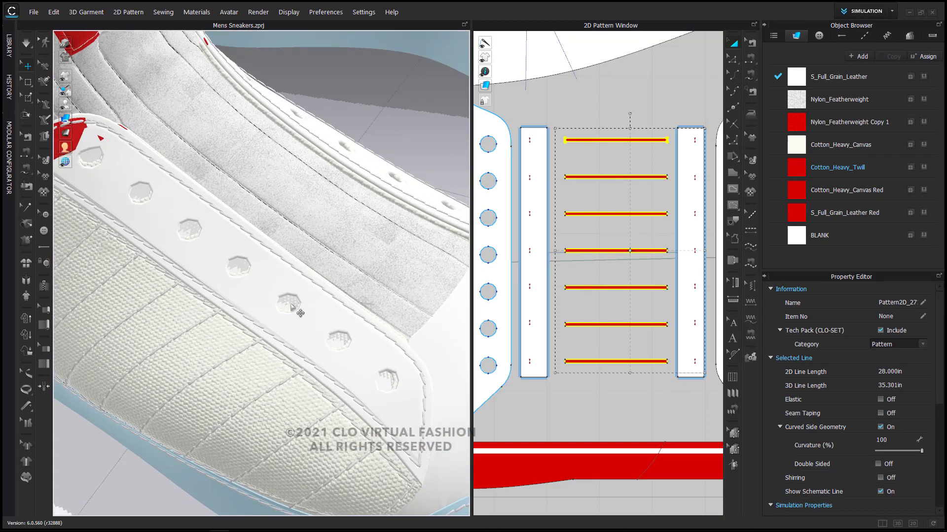
pyautogui.click(292, 308)
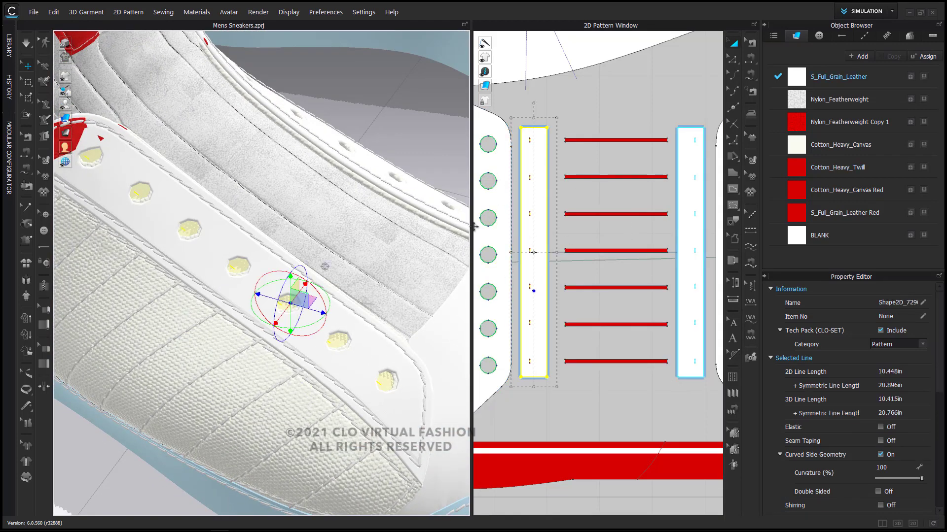
pyautogui.scroll(2, 246, 263)
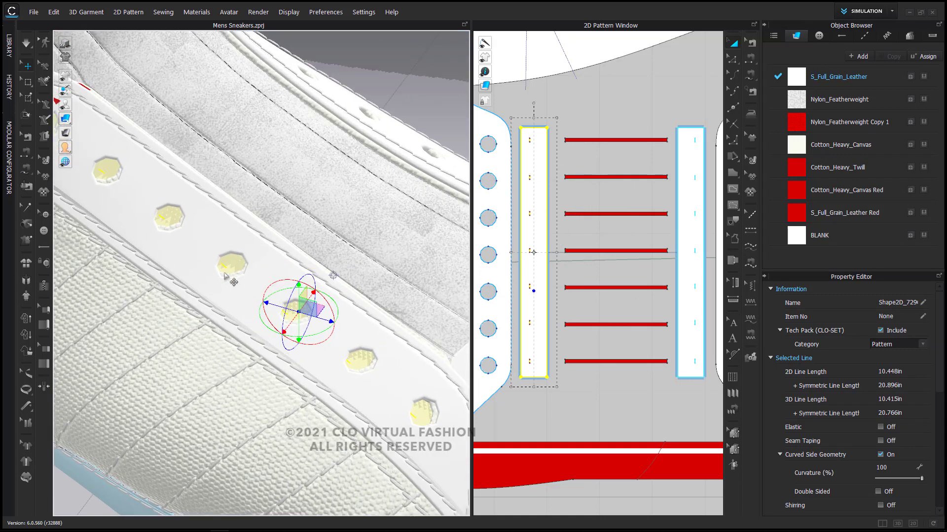
pyautogui.moveTo(68, 75)
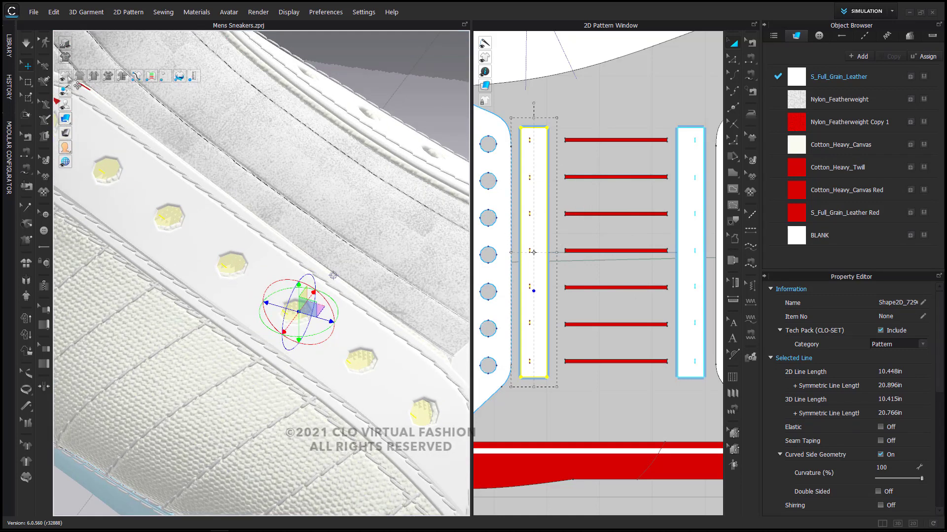
pyautogui.click(108, 76)
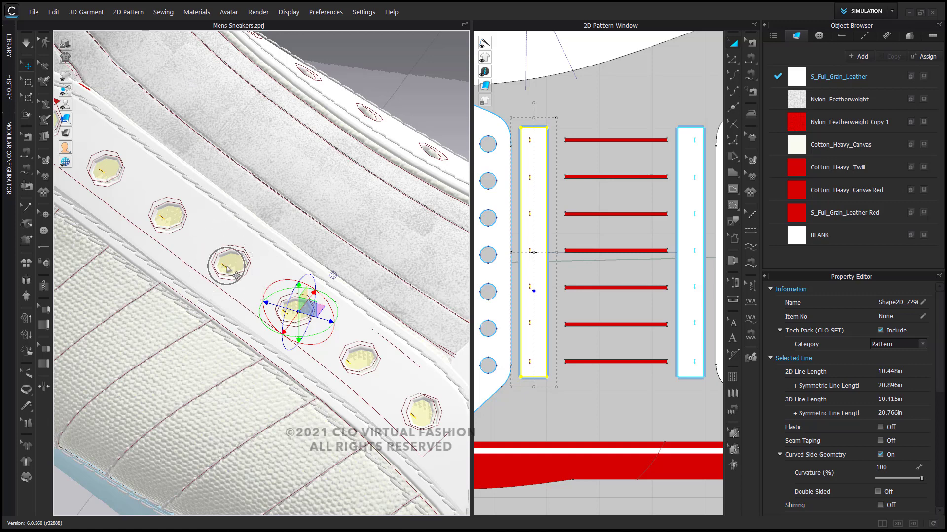
# Examine the sneaker without its laces in 3D and review the overall pattern layout in 2D.
pyautogui.scroll(-5, 229, 270)
pyautogui.scroll(-3, 230, 273)
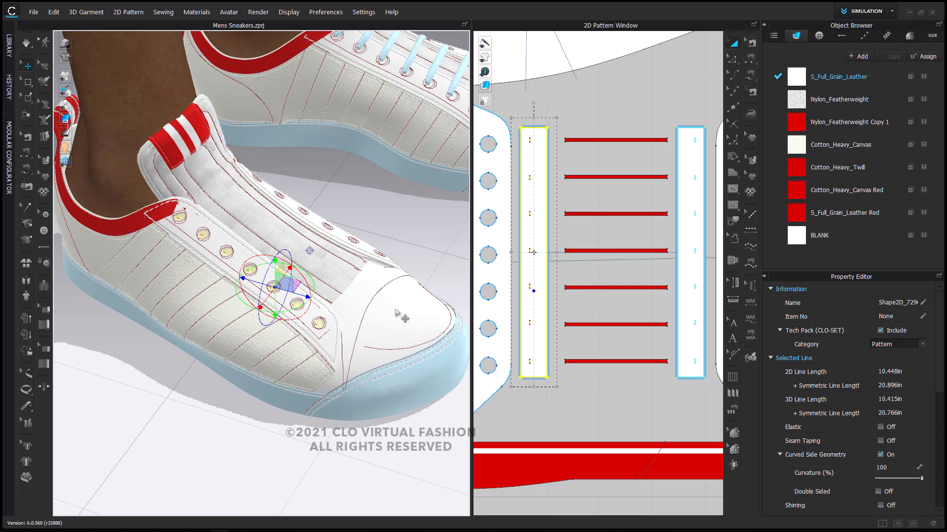
pyautogui.moveTo(239, 202); pyautogui.dragTo(268, 178, button='right')
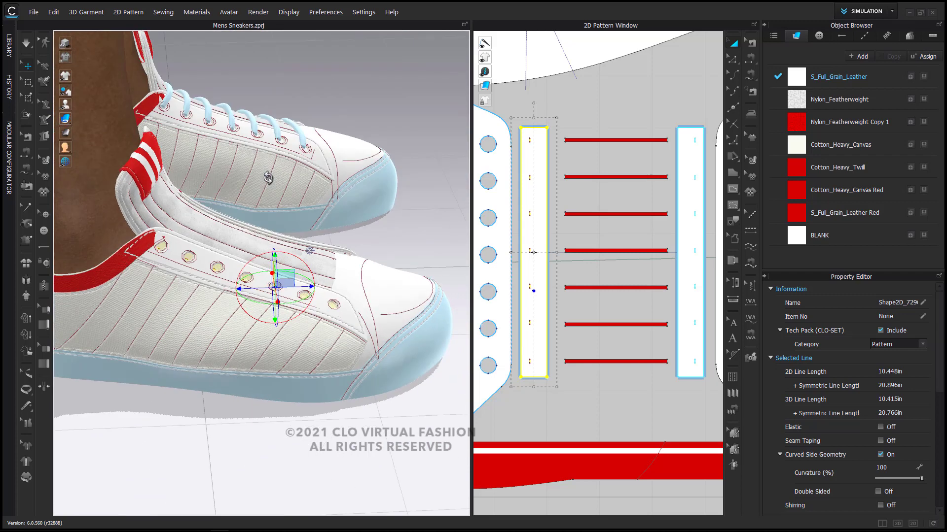
pyautogui.scroll(-5, 582, 290)
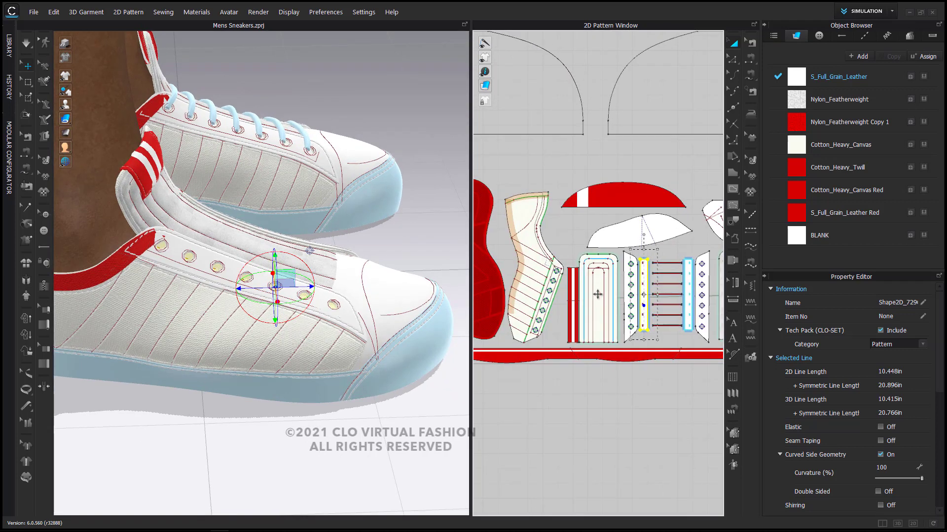
pyautogui.scroll(2, 598, 294)
pyautogui.scroll(-3, 597, 295)
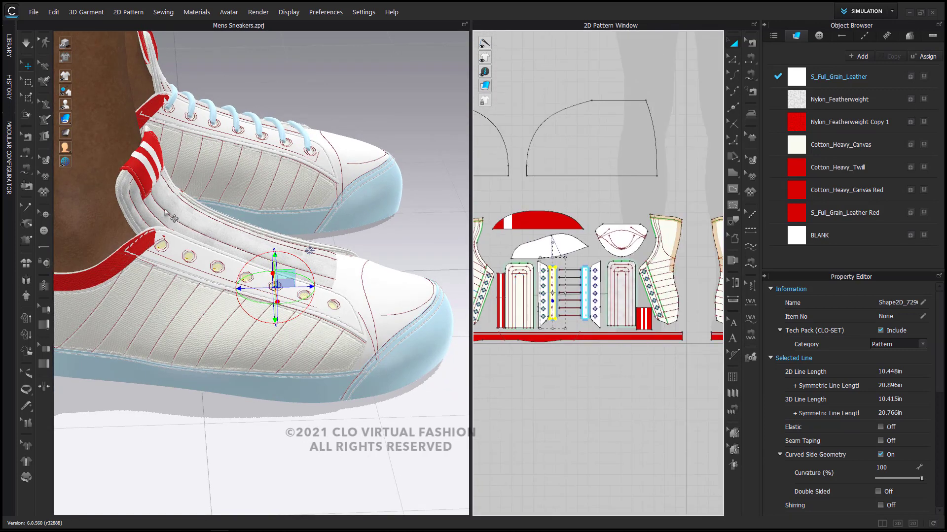
# Select the tongue pattern in 3D, try moving it sideways and undo the move.
pyautogui.scroll(3, 166, 212)
pyautogui.moveTo(166, 212); pyautogui.dragTo(249, 257, button='middle')
pyautogui.scroll(2, 249, 257)
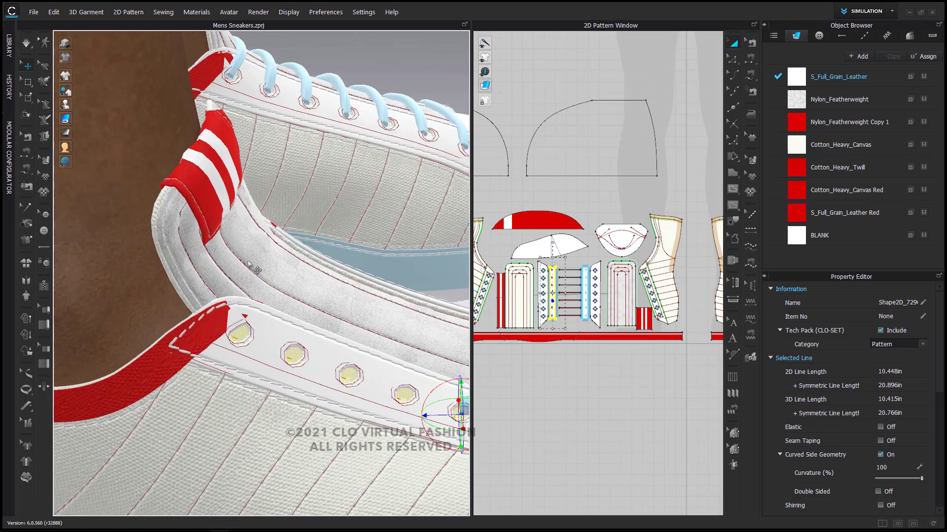
pyautogui.click(249, 258)
pyautogui.moveTo(267, 256); pyautogui.dragTo(306, 256)
pyautogui.hotkey('ctrl', 'z')
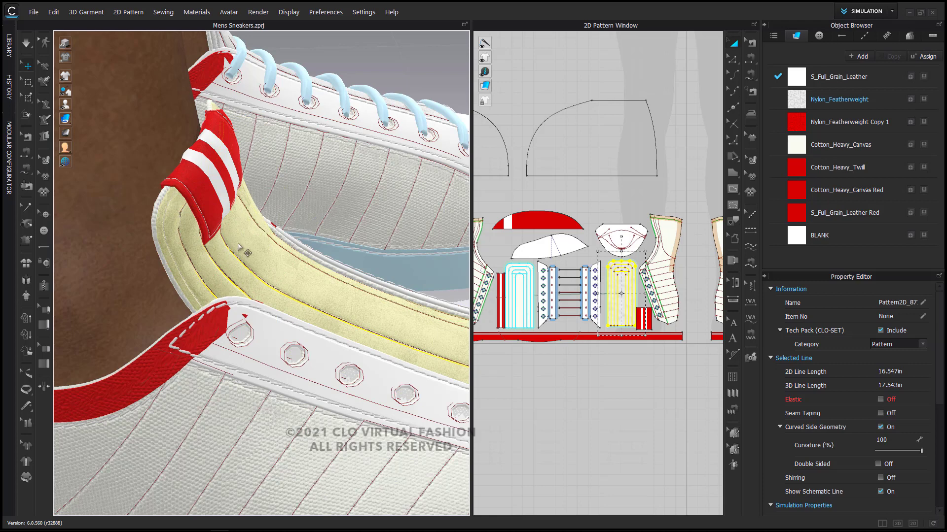
# Select the frozen toe cap pattern on the 3D sneaker and unfreeze it.
pyautogui.scroll(-2, 240, 248)
pyautogui.scroll(-2, 241, 250)
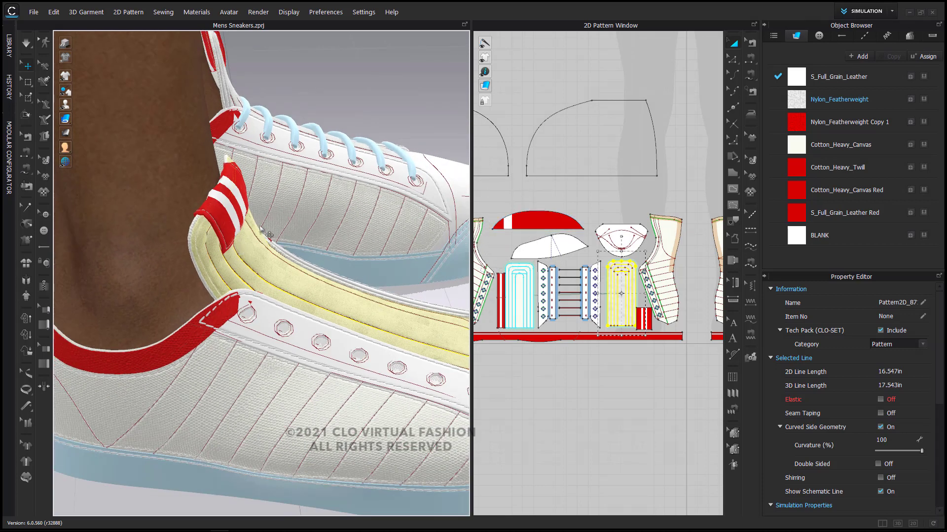
pyautogui.moveTo(370, 282); pyautogui.dragTo(344, 304, button='right')
pyautogui.click(366, 345)
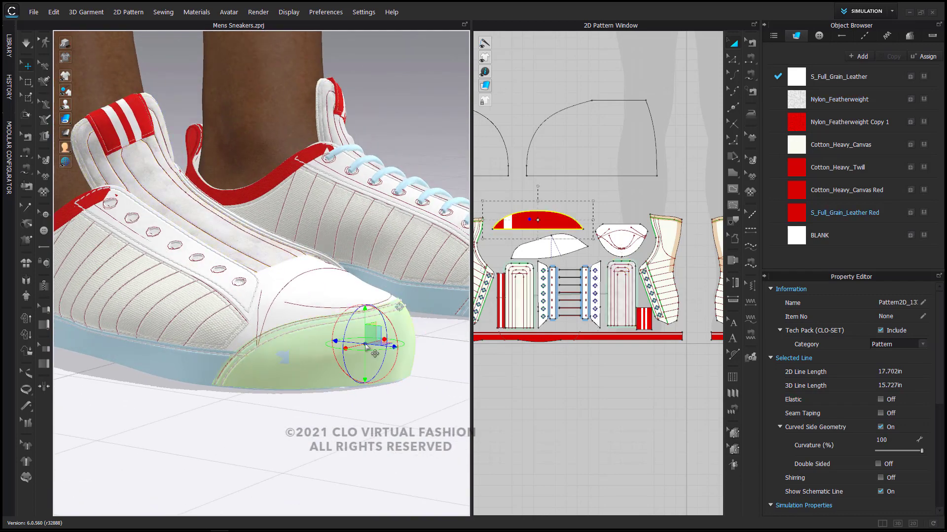
pyautogui.rightClick(368, 341)
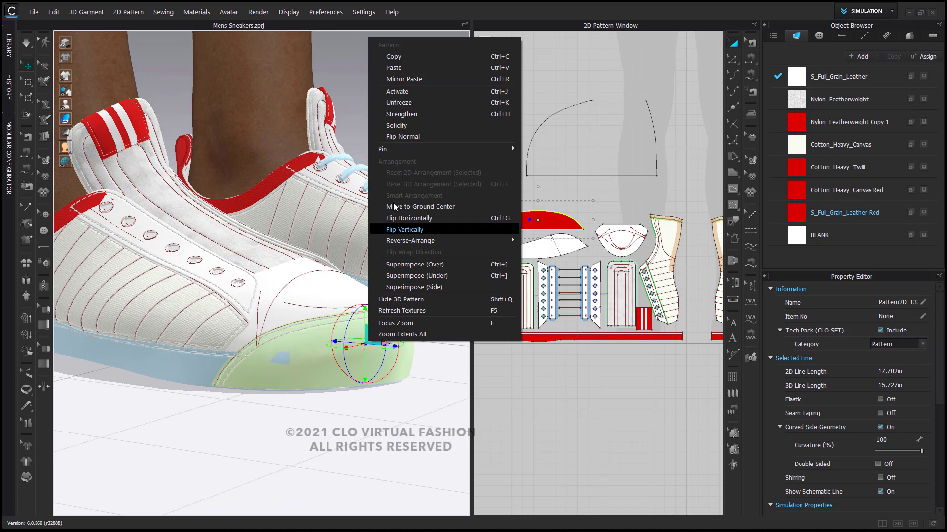
pyautogui.click(416, 106)
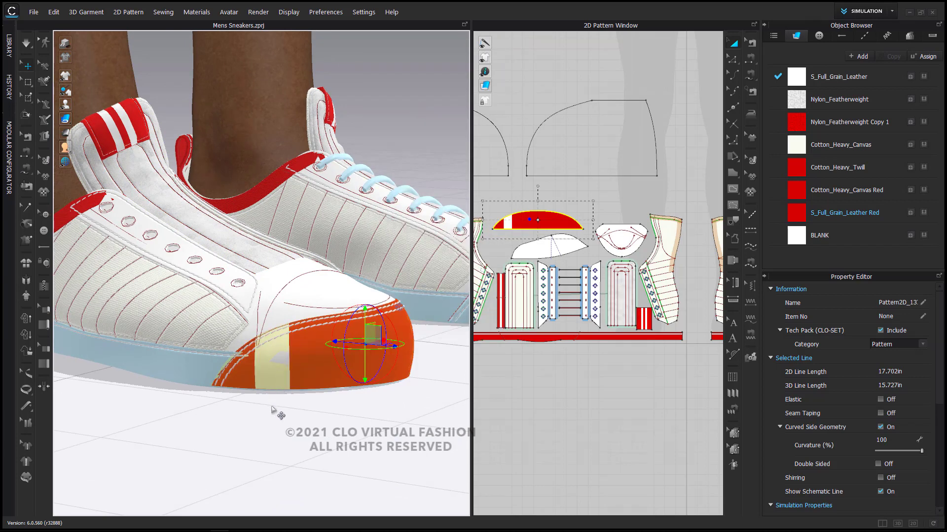
# Inspect the sneaker's side, heel strip and toe cap in 3D alongside the layout of its 2D patterns.
pyautogui.moveTo(271, 407); pyautogui.dragTo(426, 433, button='middle')
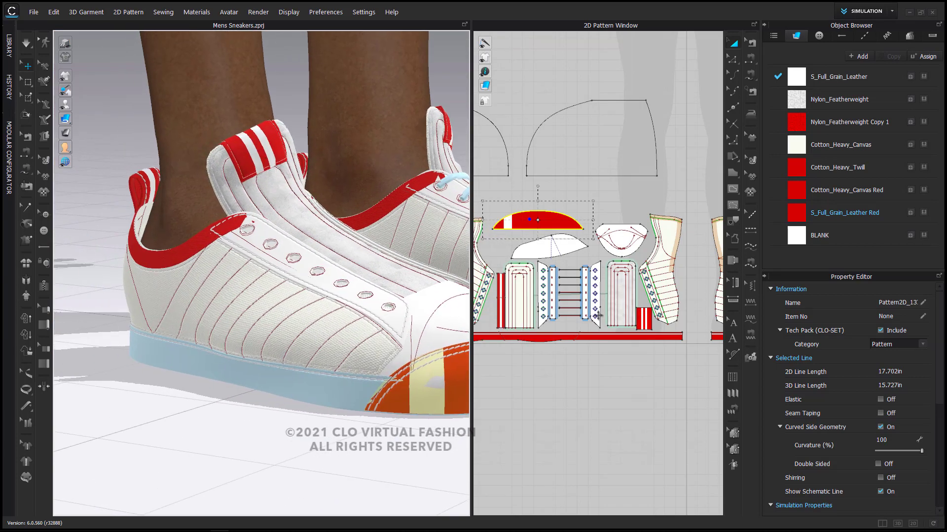
pyautogui.scroll(-3, 597, 316)
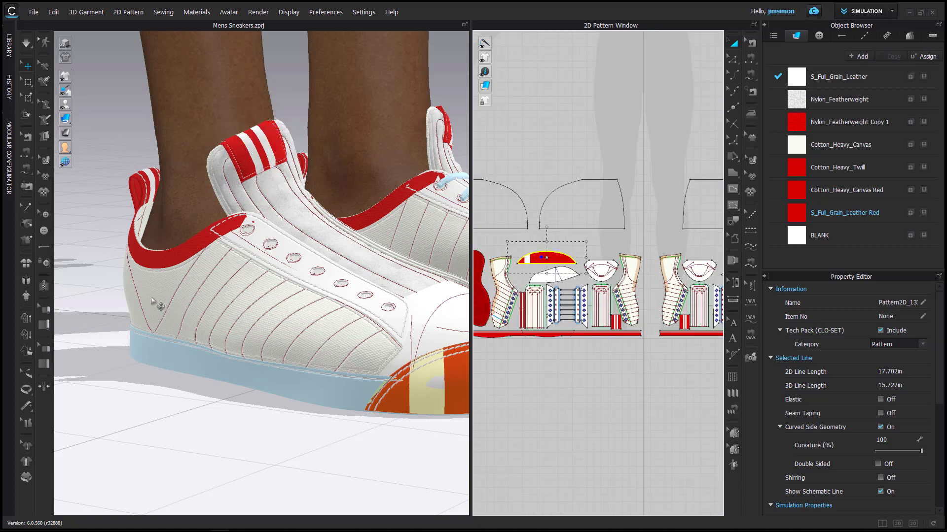
pyautogui.moveTo(159, 304); pyautogui.dragTo(282, 294, button='right')
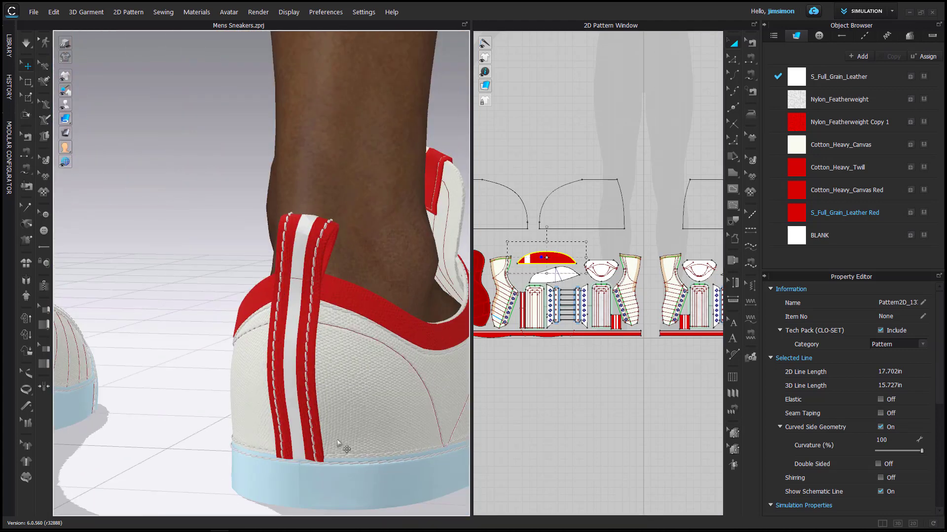
pyautogui.moveTo(365, 381); pyautogui.dragTo(284, 395, button='right')
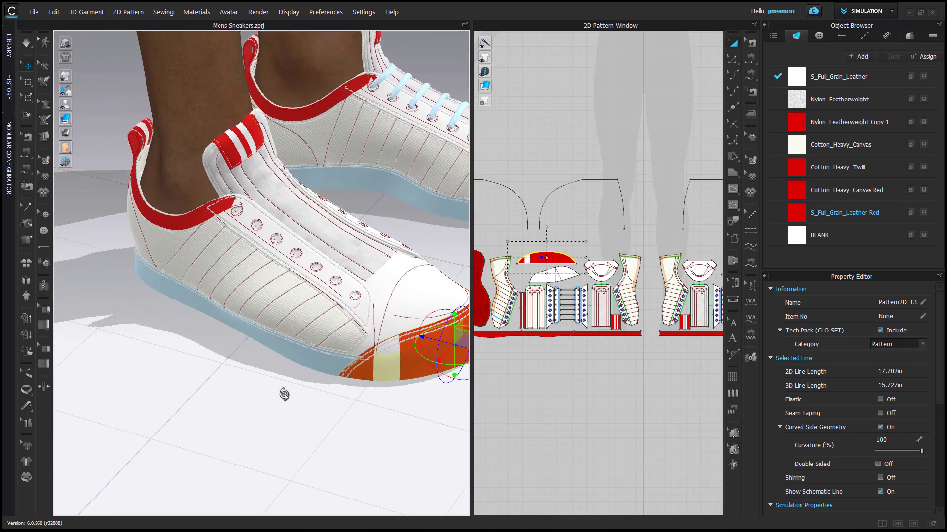
pyautogui.moveTo(362, 387); pyautogui.dragTo(255, 405, button='right')
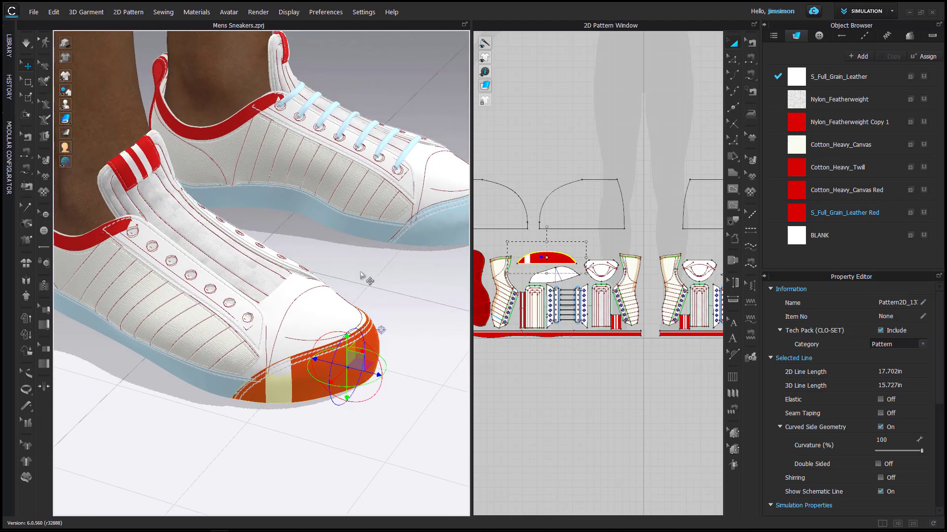
# Widen the 2D pattern window, select the white curved pattern beneath the red toe piece and locate it at the heel in 3D.
pyautogui.moveTo(472, 377); pyautogui.dragTo(250, 375)
pyautogui.scroll(2, 472, 342)
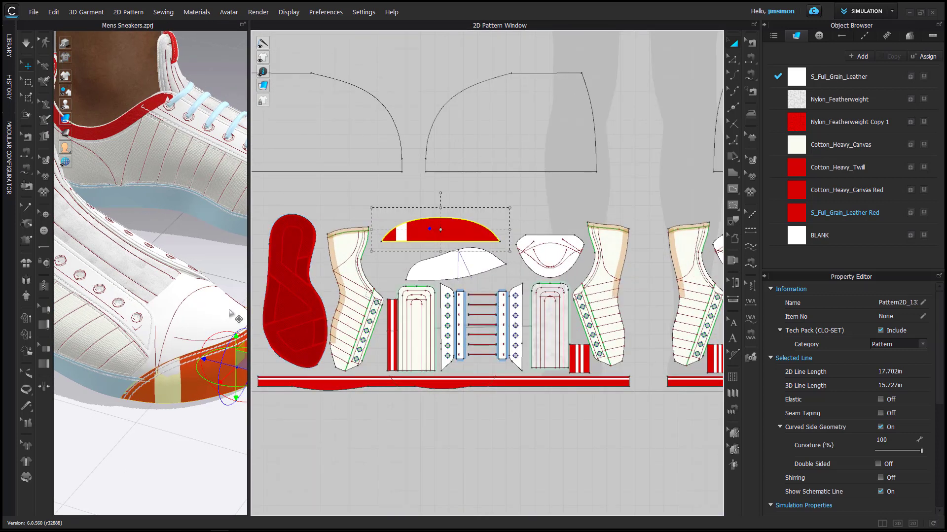
pyautogui.click(432, 274)
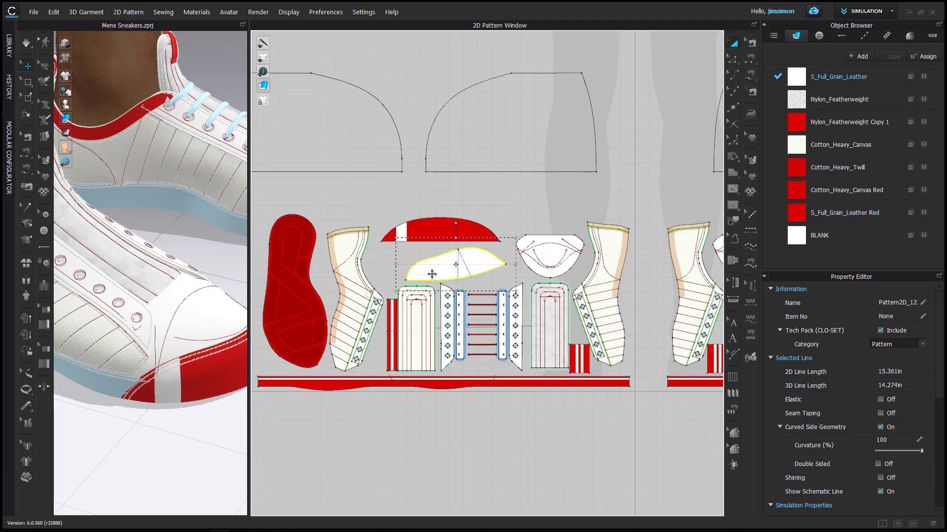
pyautogui.scroll(-5, 136, 356)
pyautogui.moveTo(137, 356); pyautogui.dragTo(153, 334, button='right')
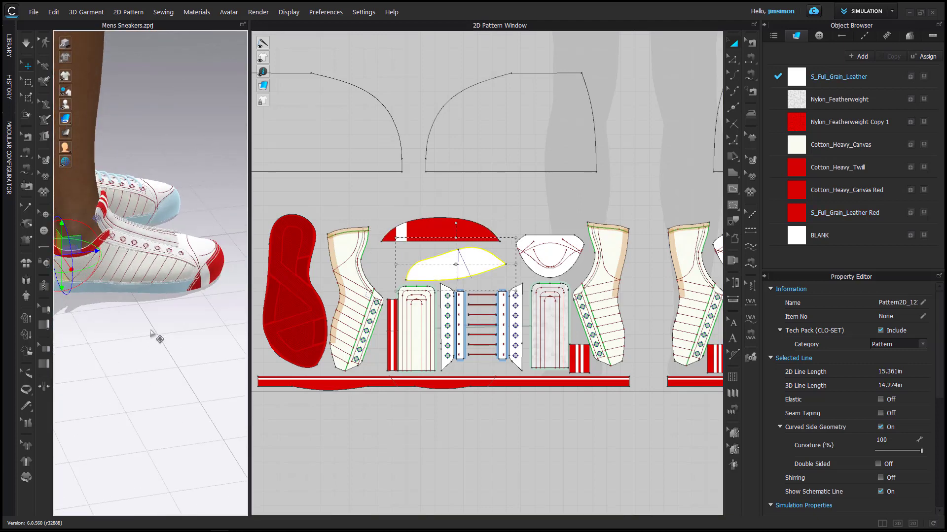
pyautogui.moveTo(153, 334); pyautogui.dragTo(242, 395, button='middle')
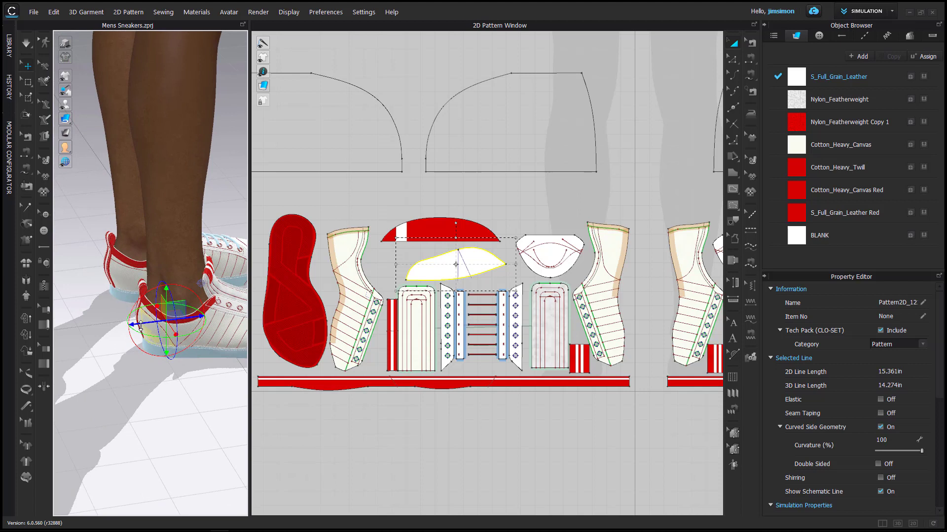
# Pull the selected heel pattern out behind the sneaker in 3D, run the simulation and examine the heel up close.
pyautogui.moveTo(131, 325); pyautogui.dragTo(107, 330)
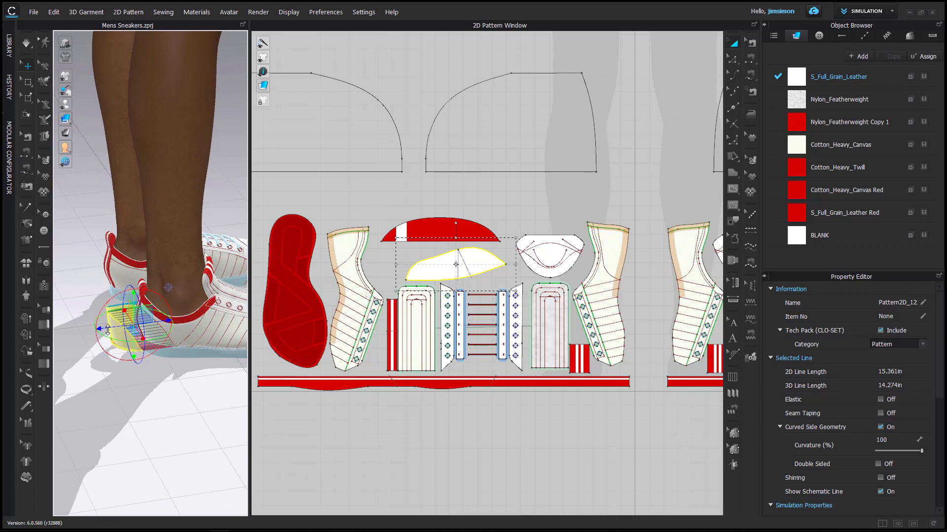
pyautogui.press('space')
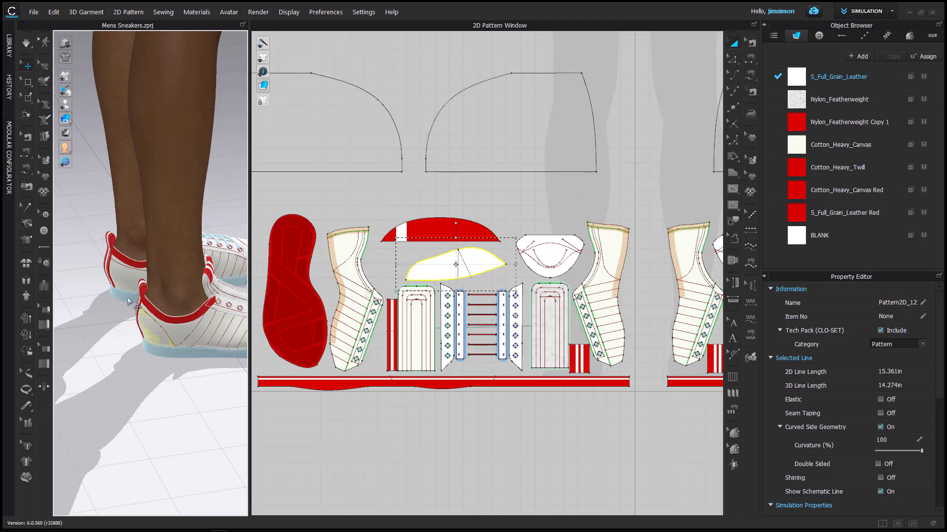
pyautogui.scroll(3, 127, 301)
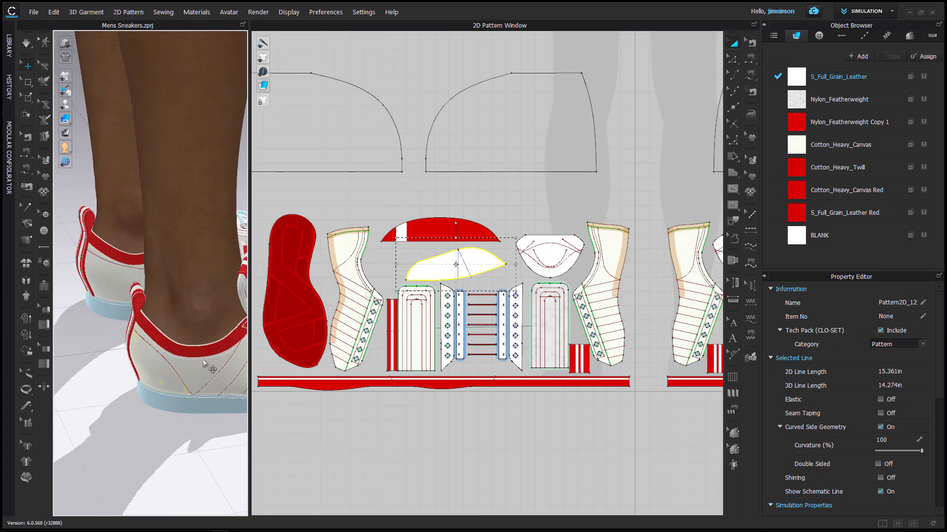
pyautogui.scroll(3, 190, 249)
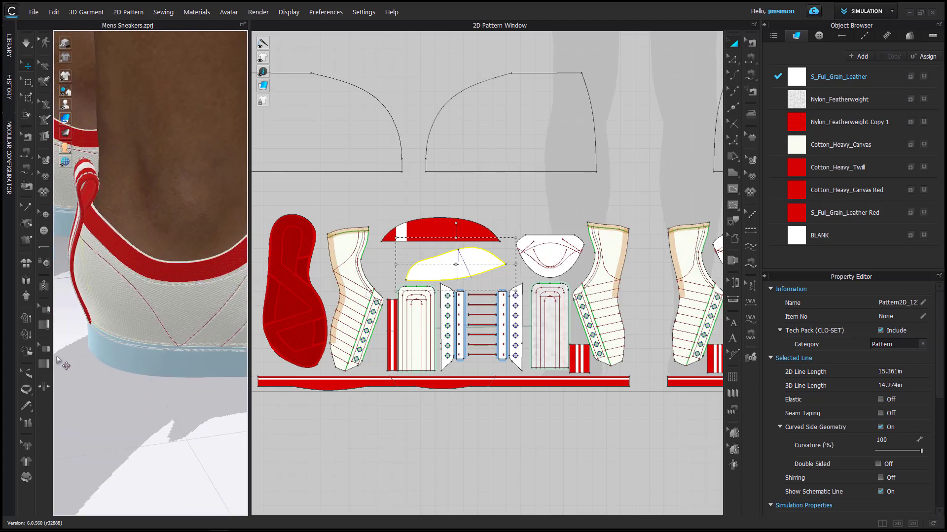